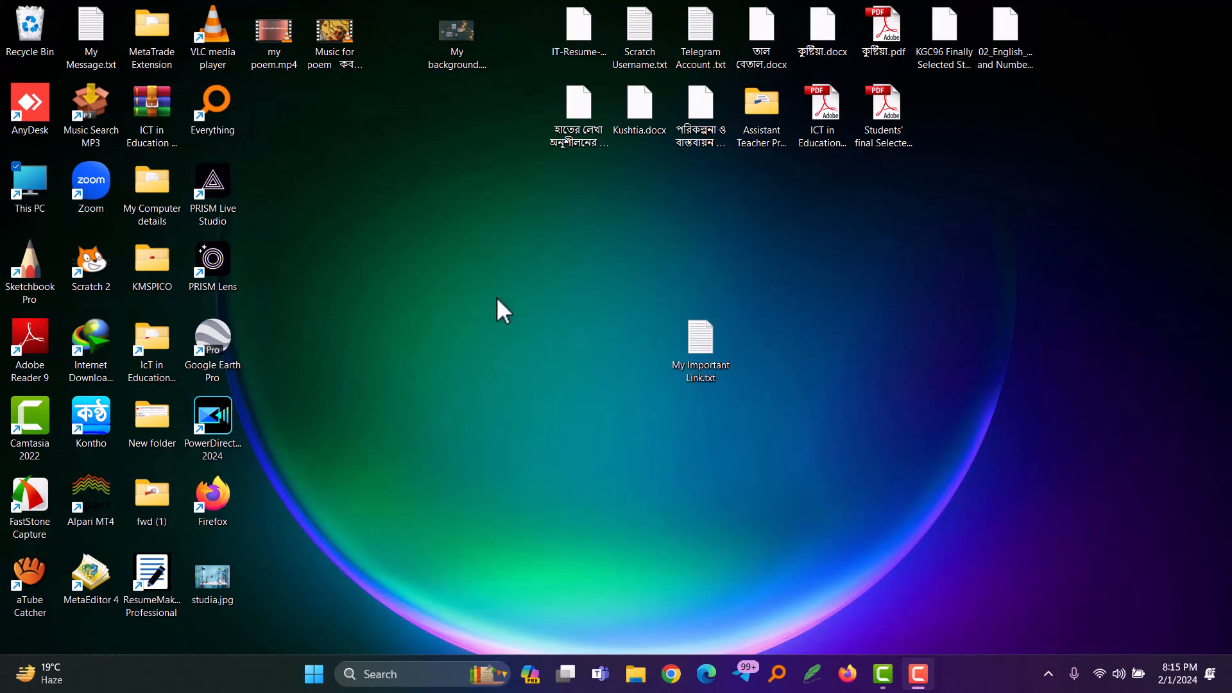
Step: Open the desktop notes file My Important Link.txt to view the Office installation steps and commands
{"action": "left_click", "coordinate": [702, 340]}
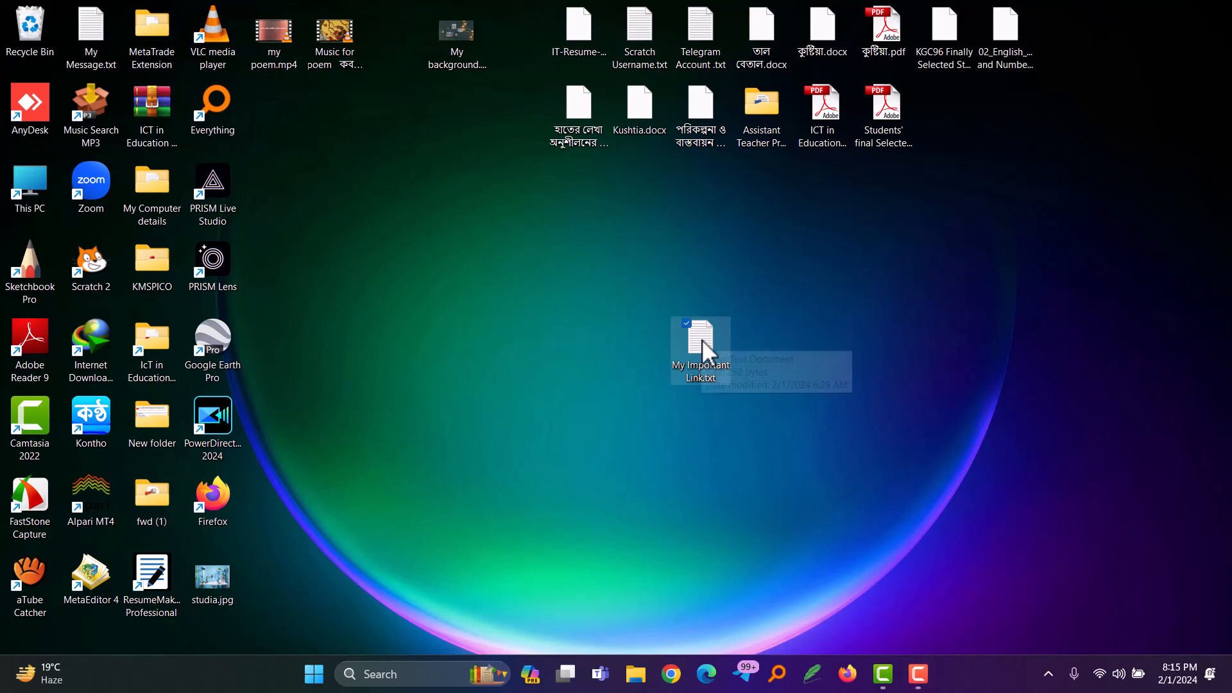
{"action": "double_click", "coordinate": [702, 340]}
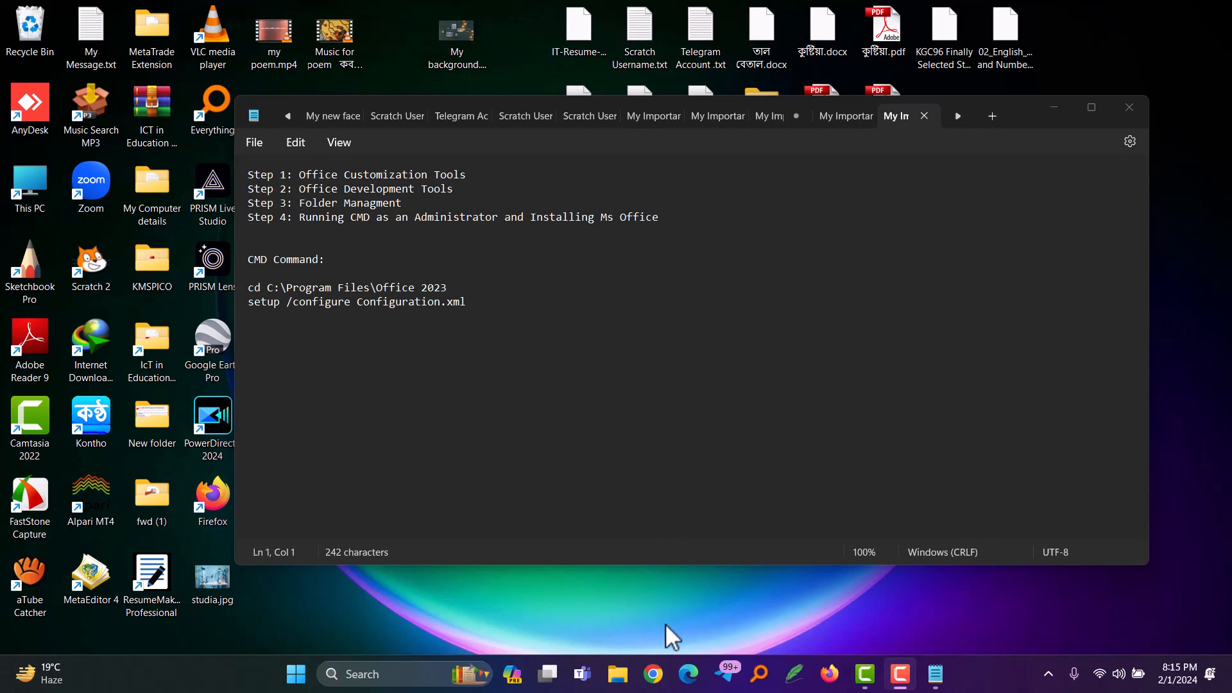
Step: Switch to Chrome, search the web for "office customization tool" and open the Microsoft 365 Apps admin center result
{"action": "left_click", "coordinate": [653, 674]}
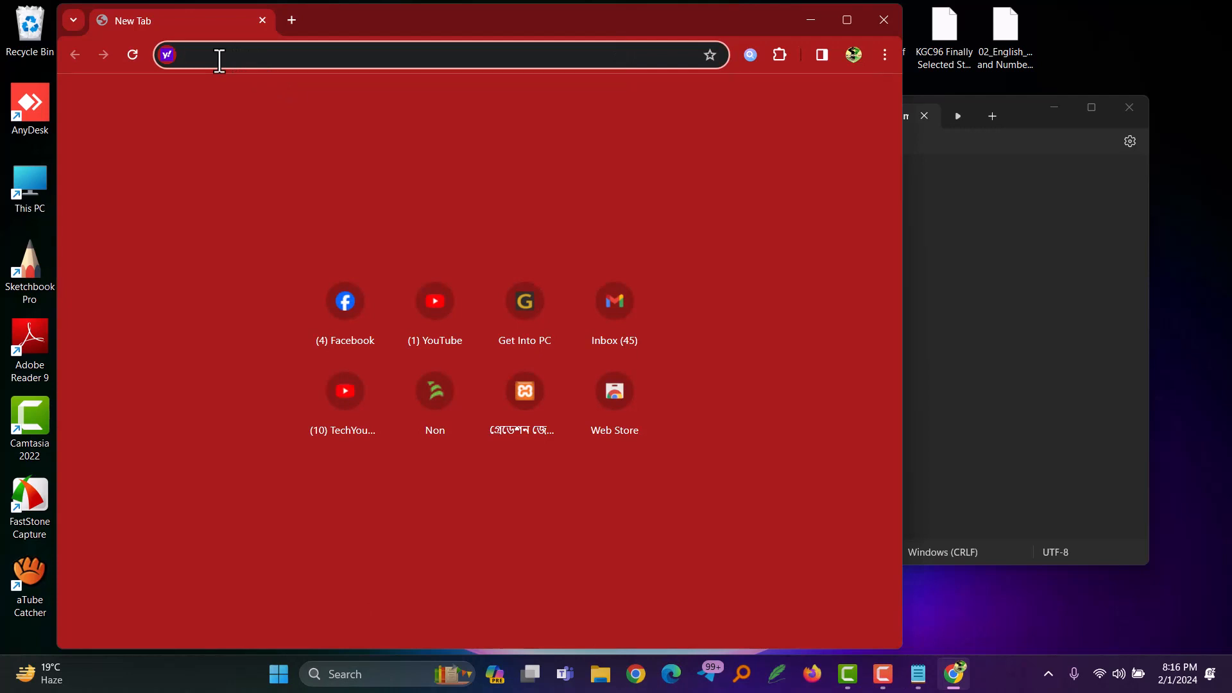
{"action": "type", "text": "O"}
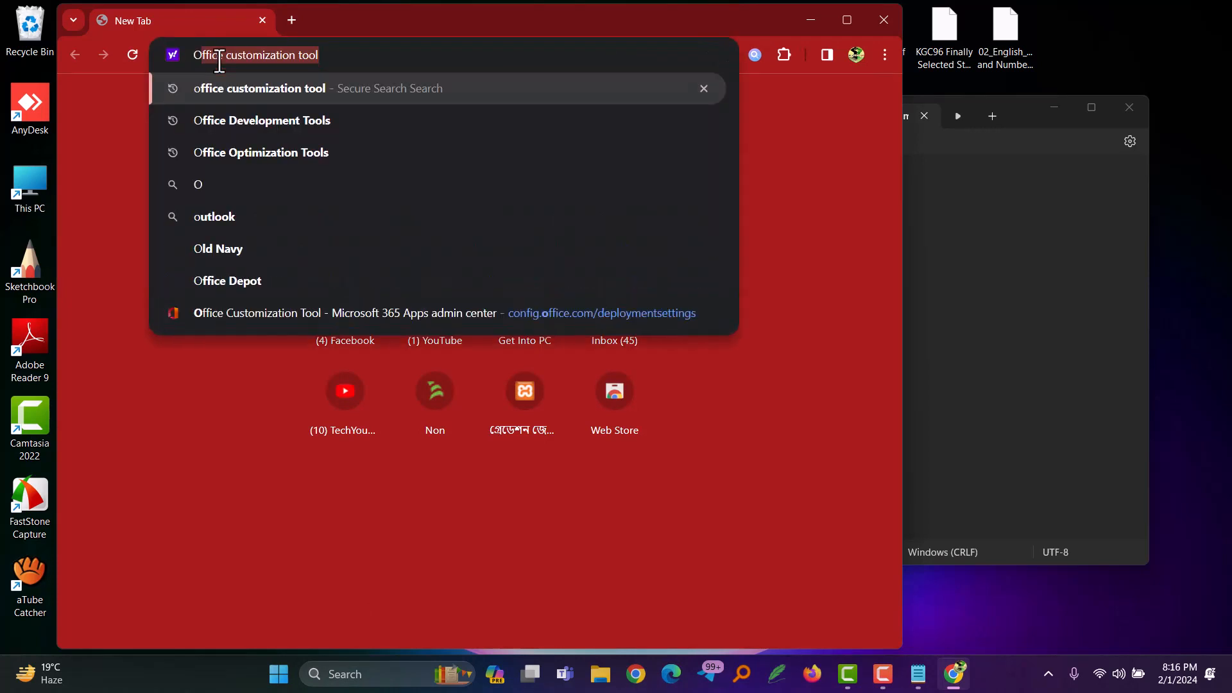
{"action": "key", "text": "Right"}
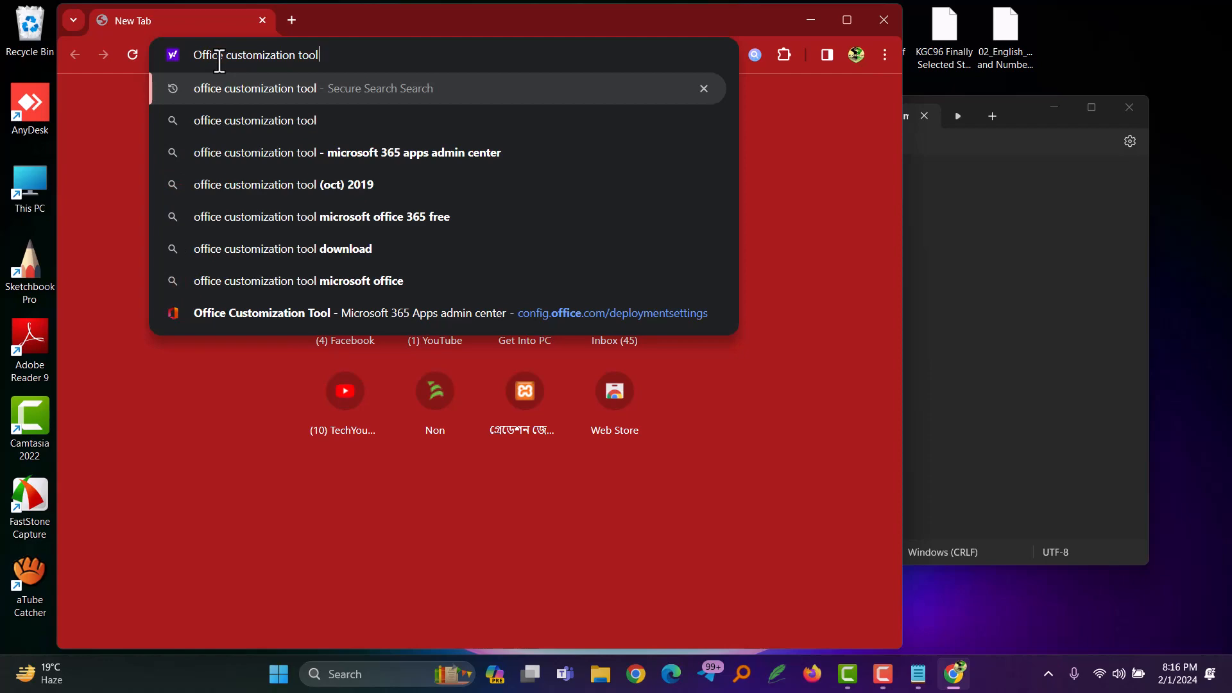
{"action": "key", "text": "Return"}
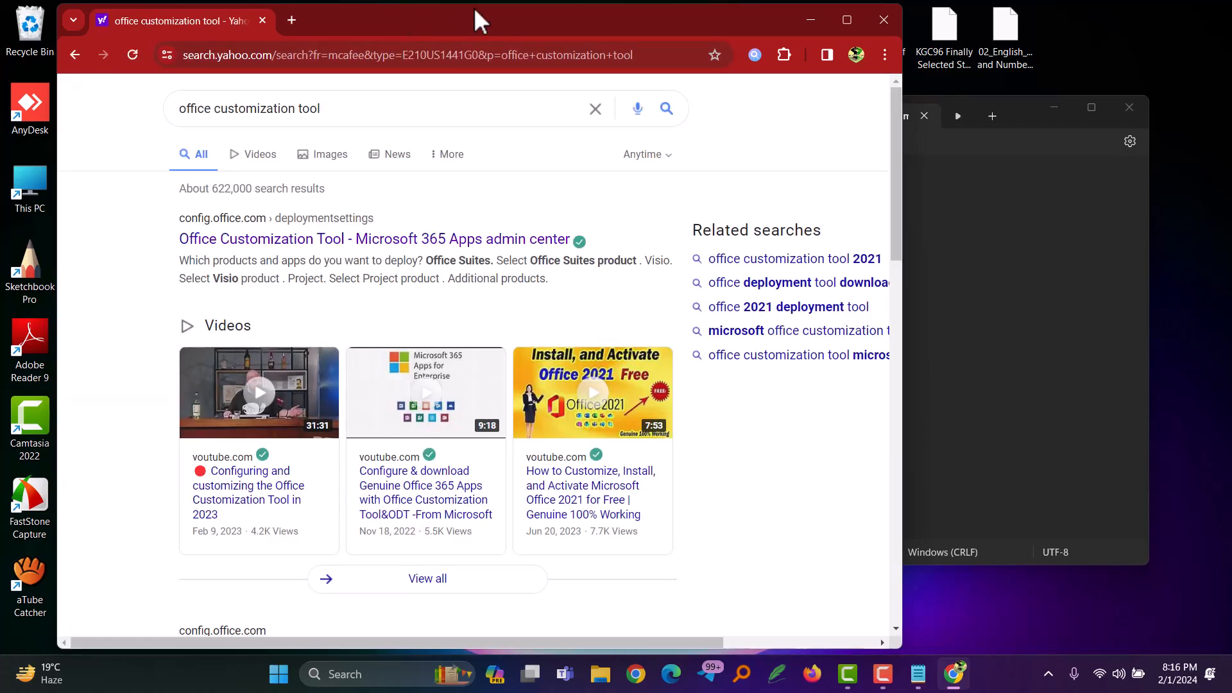
{"action": "left_click", "coordinate": [847, 20]}
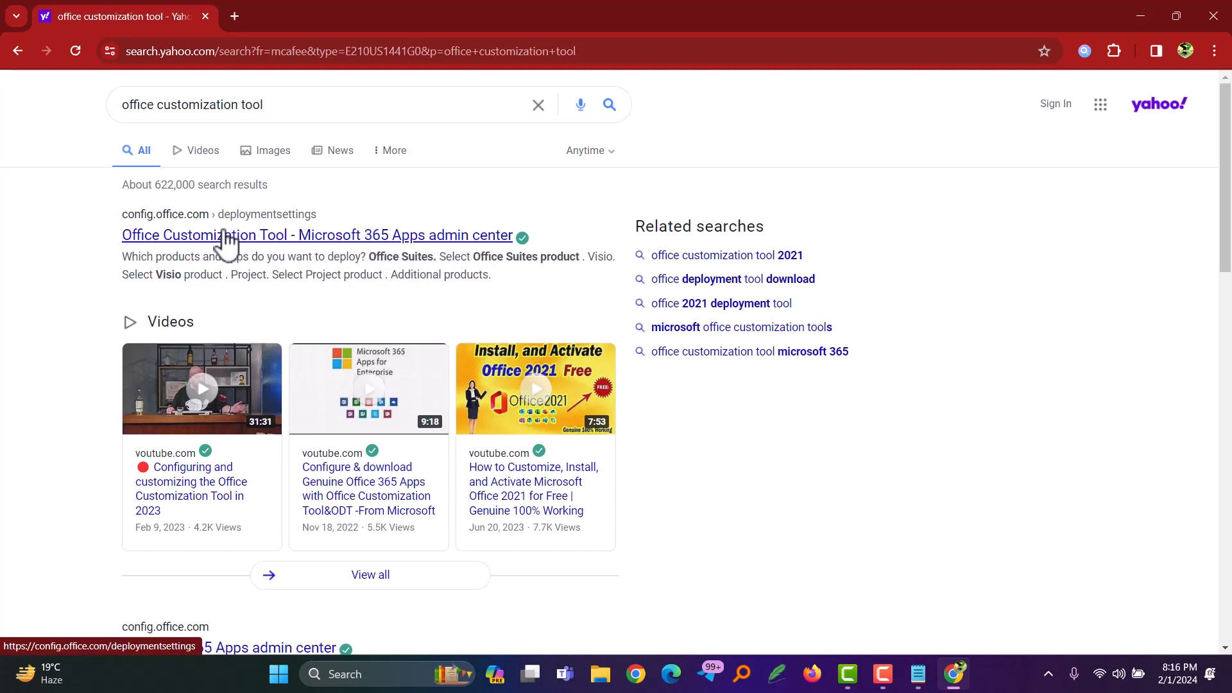
{"action": "left_click", "coordinate": [204, 244]}
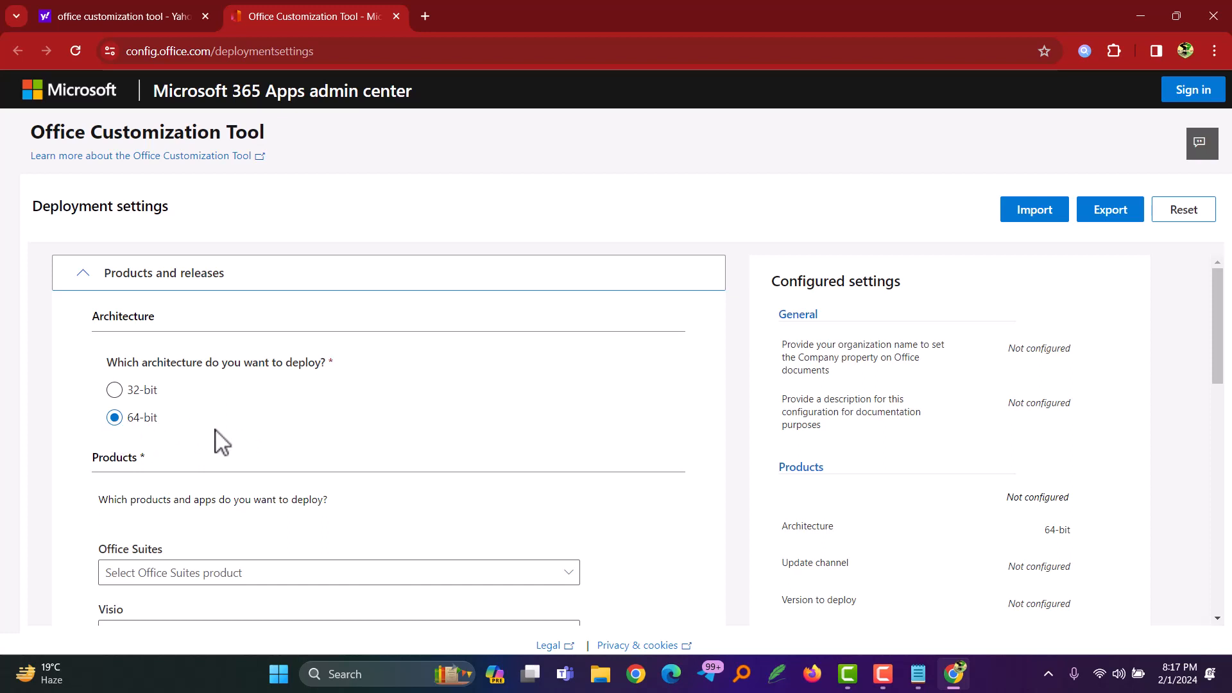
Step: Choose Office LTSC Professional Plus 2021 - Volume License as the Office suite, keep the default apps and proceed to the language settings
{"action": "scroll", "coordinate": [218, 441], "scroll_direction": "down", "scroll_amount": 2}
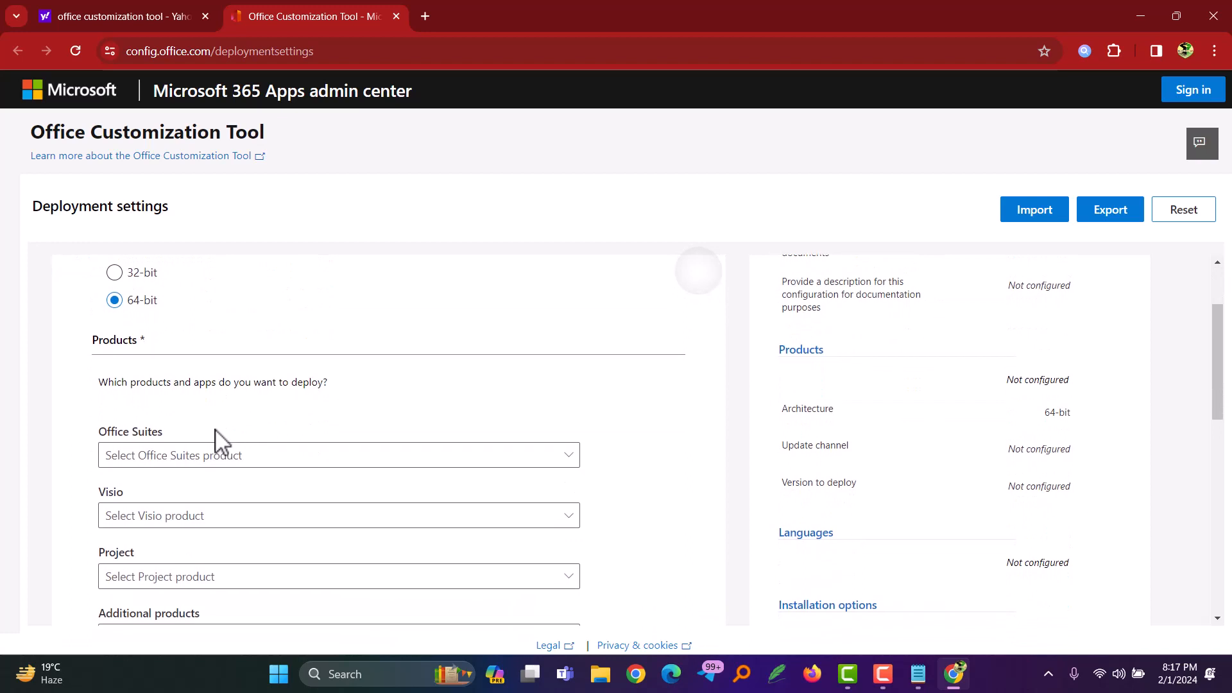
{"action": "scroll", "coordinate": [219, 442], "scroll_direction": "down", "scroll_amount": 2}
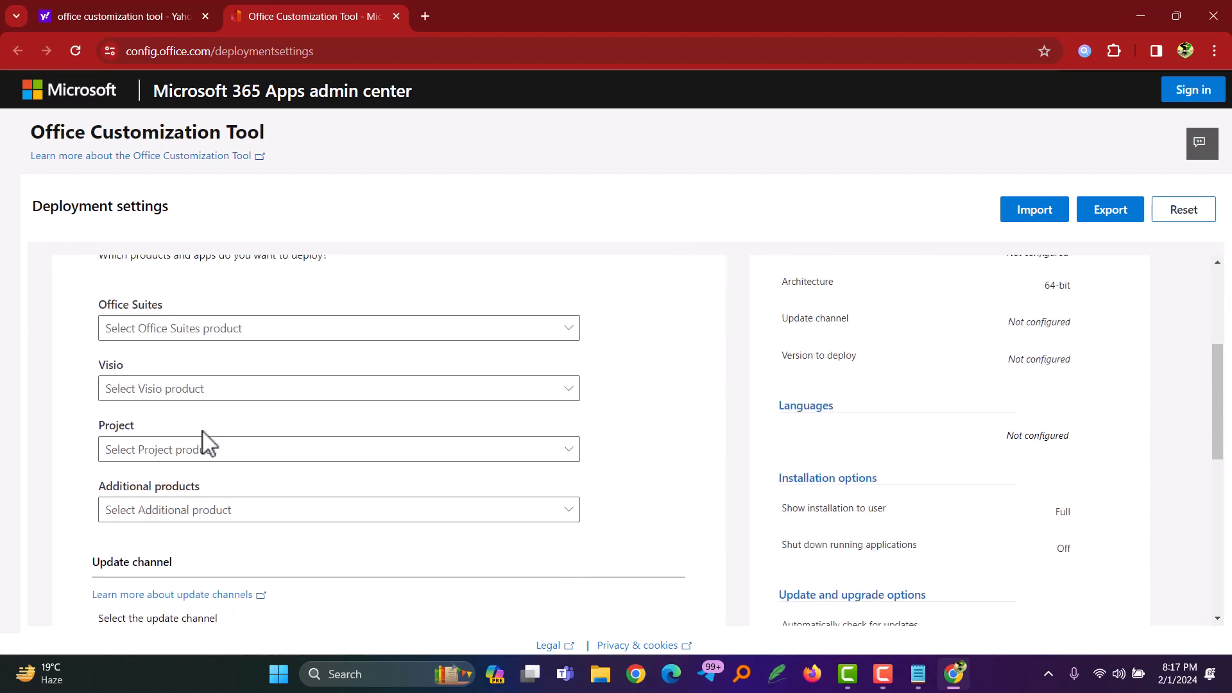
{"action": "left_click", "coordinate": [167, 335]}
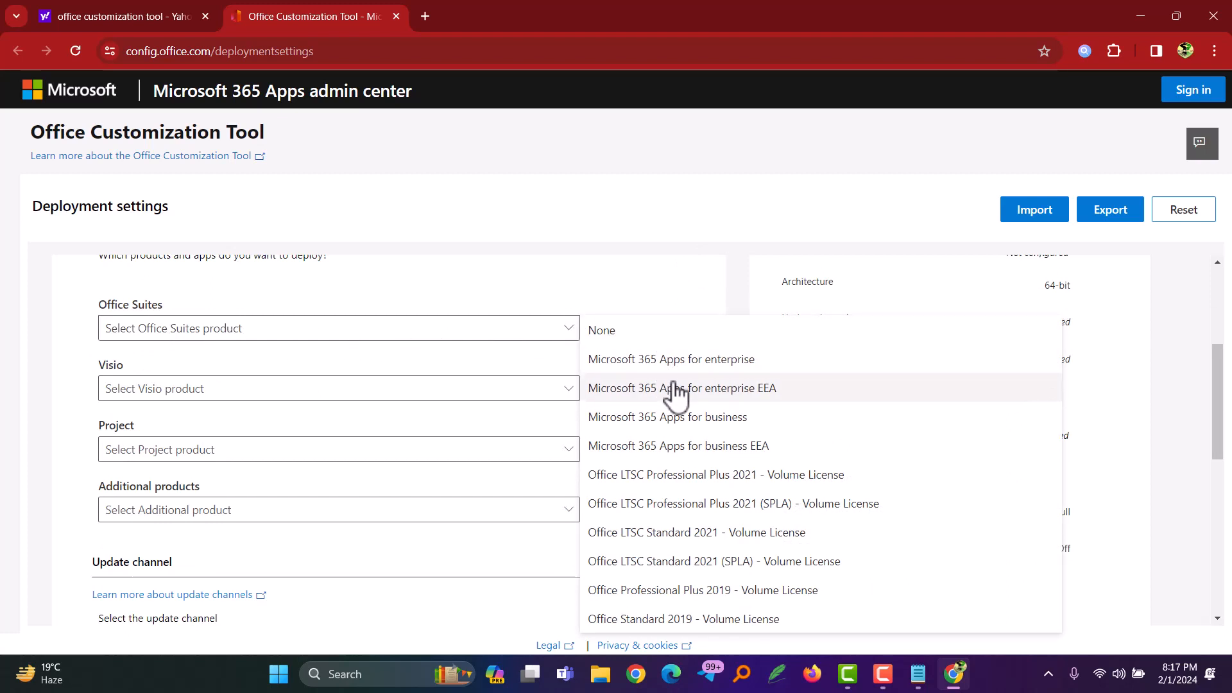
{"action": "left_click", "coordinate": [697, 481]}
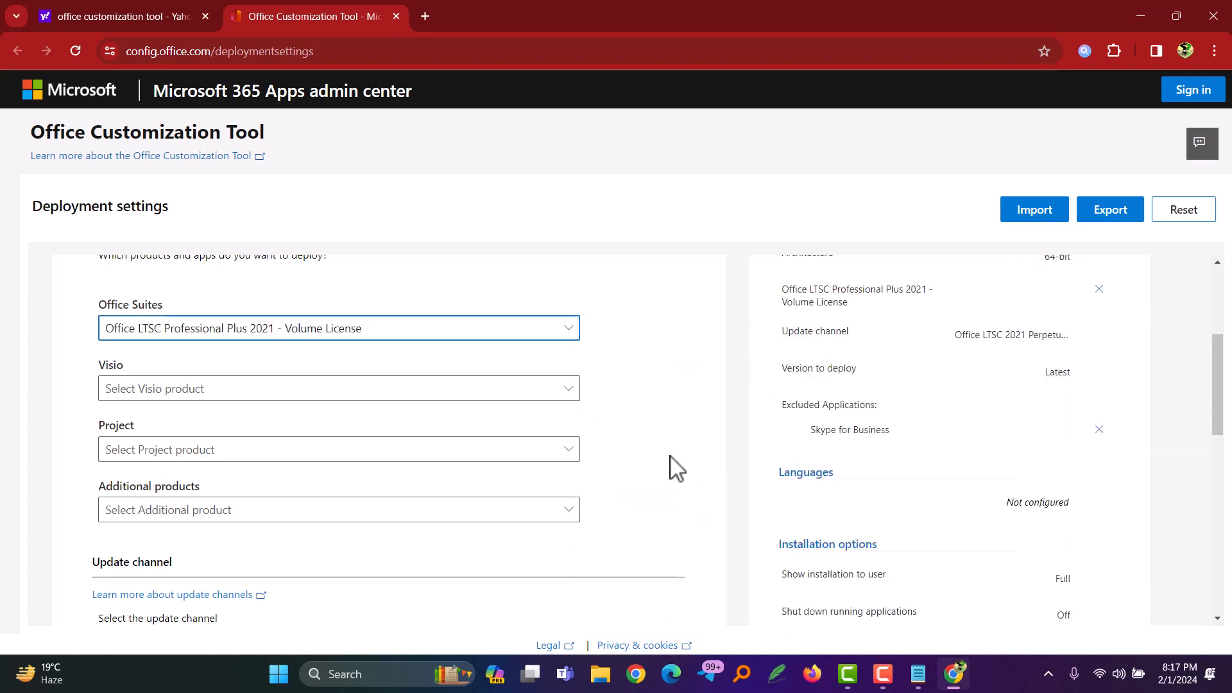
{"action": "scroll", "coordinate": [677, 469], "scroll_direction": "down", "scroll_amount": 3}
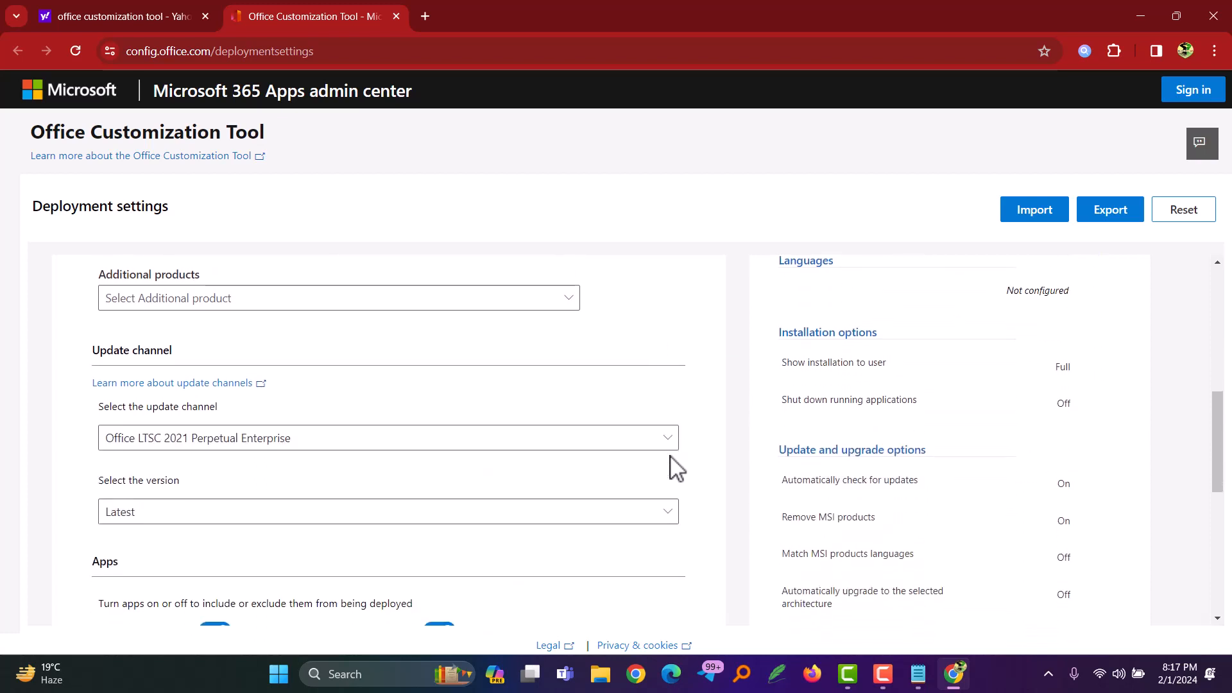
{"action": "scroll", "coordinate": [677, 468], "scroll_direction": "down", "scroll_amount": 5}
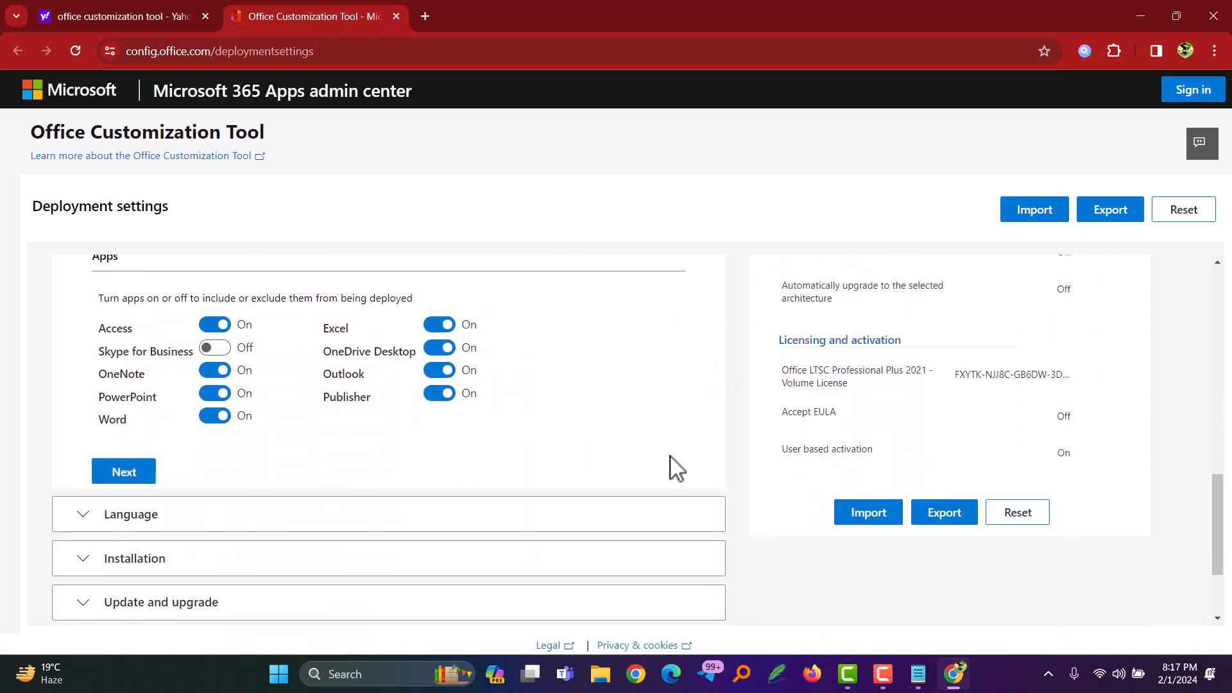
{"action": "scroll", "coordinate": [677, 468], "scroll_direction": "down", "scroll_amount": 1}
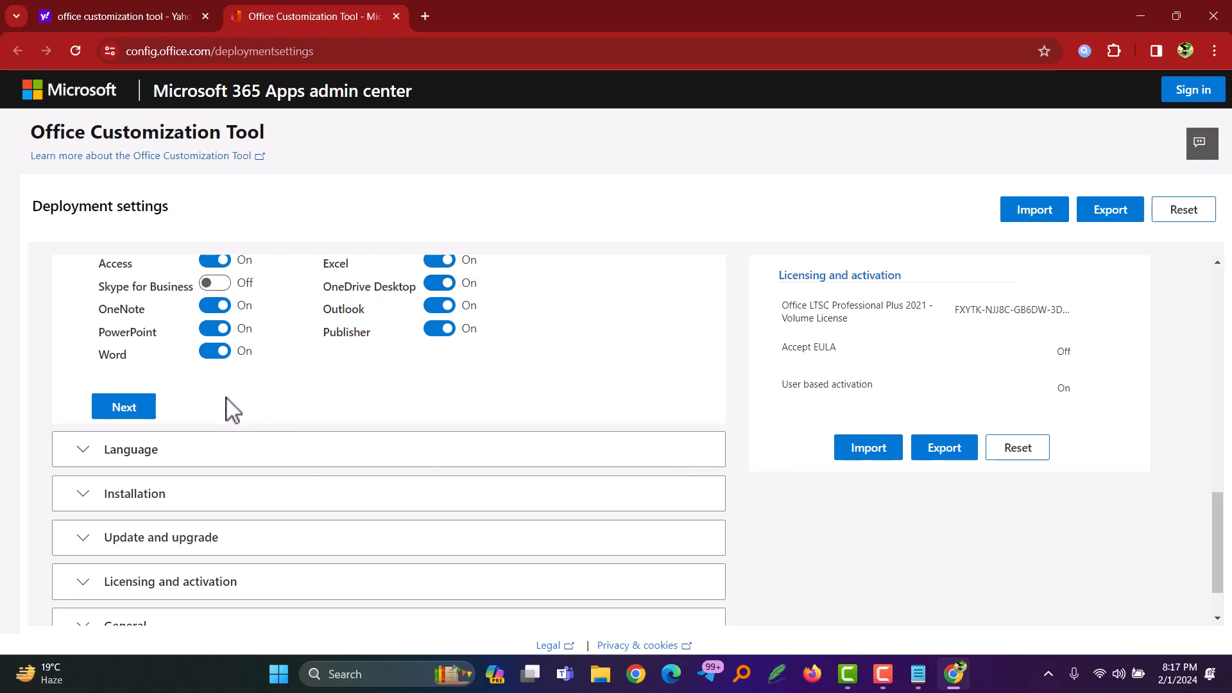
{"action": "left_click", "coordinate": [125, 414]}
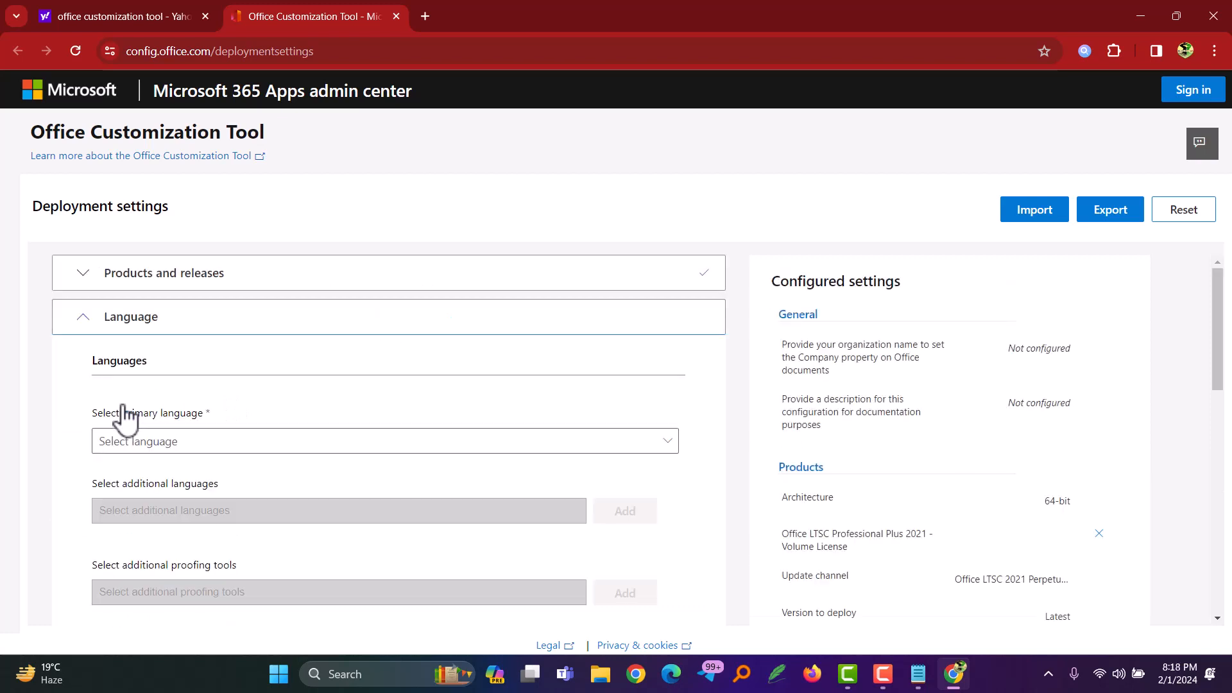
Step: Set the primary language to English (United States) and proceed to the installation settings
{"action": "scroll", "coordinate": [126, 418], "scroll_direction": "down", "scroll_amount": 2}
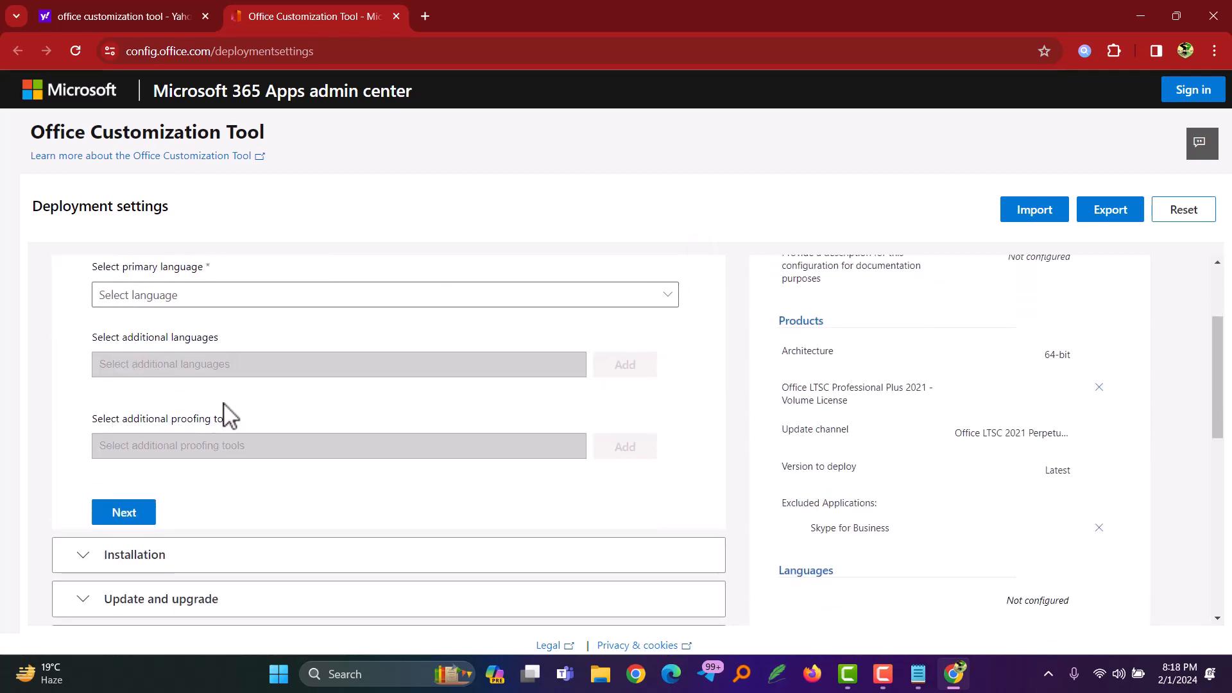
{"action": "left_click", "coordinate": [665, 307]}
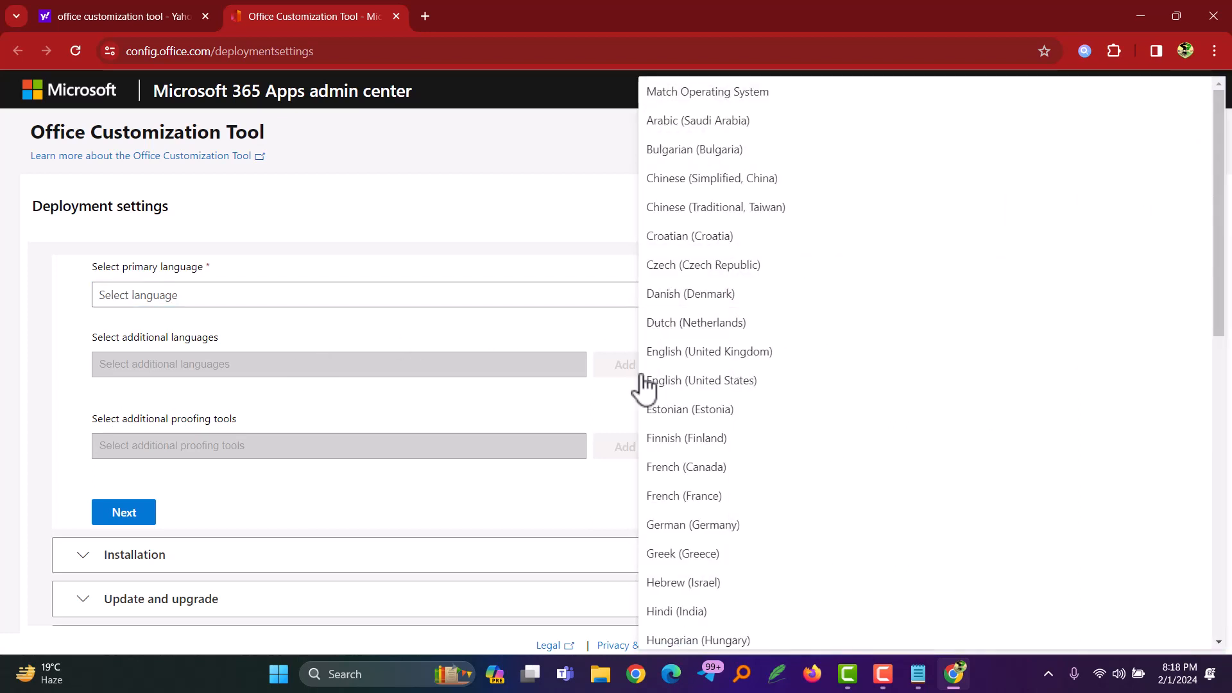
{"action": "left_click", "coordinate": [684, 383]}
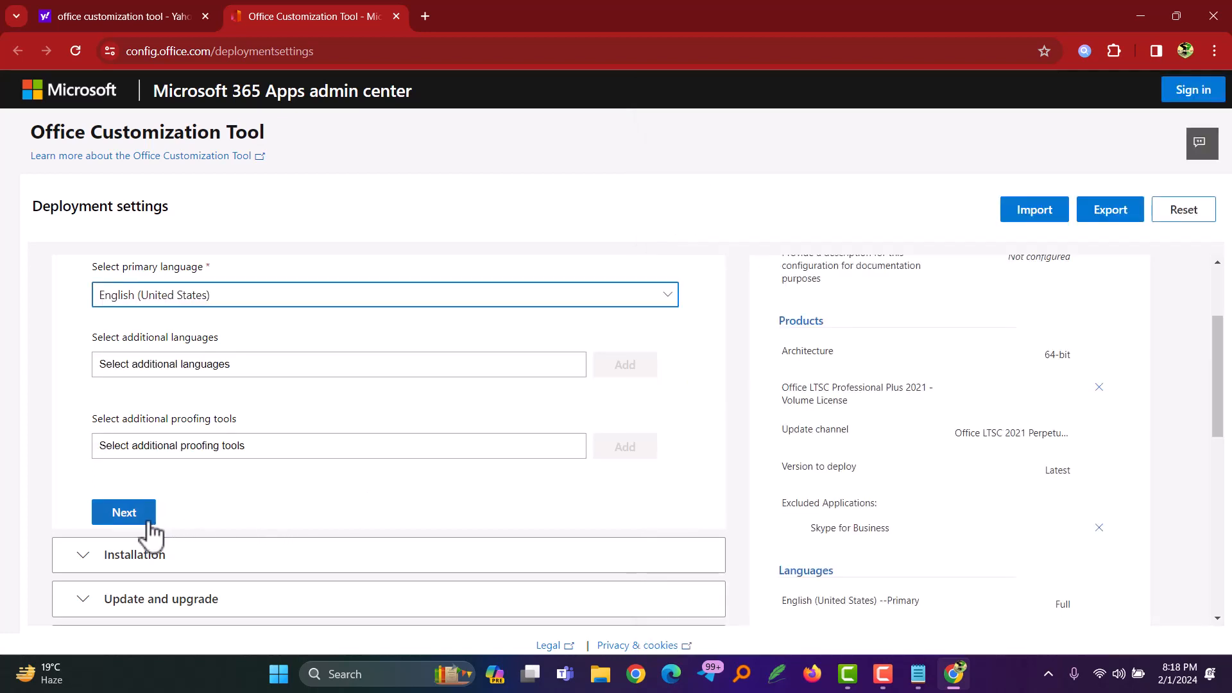
{"action": "left_click", "coordinate": [124, 517]}
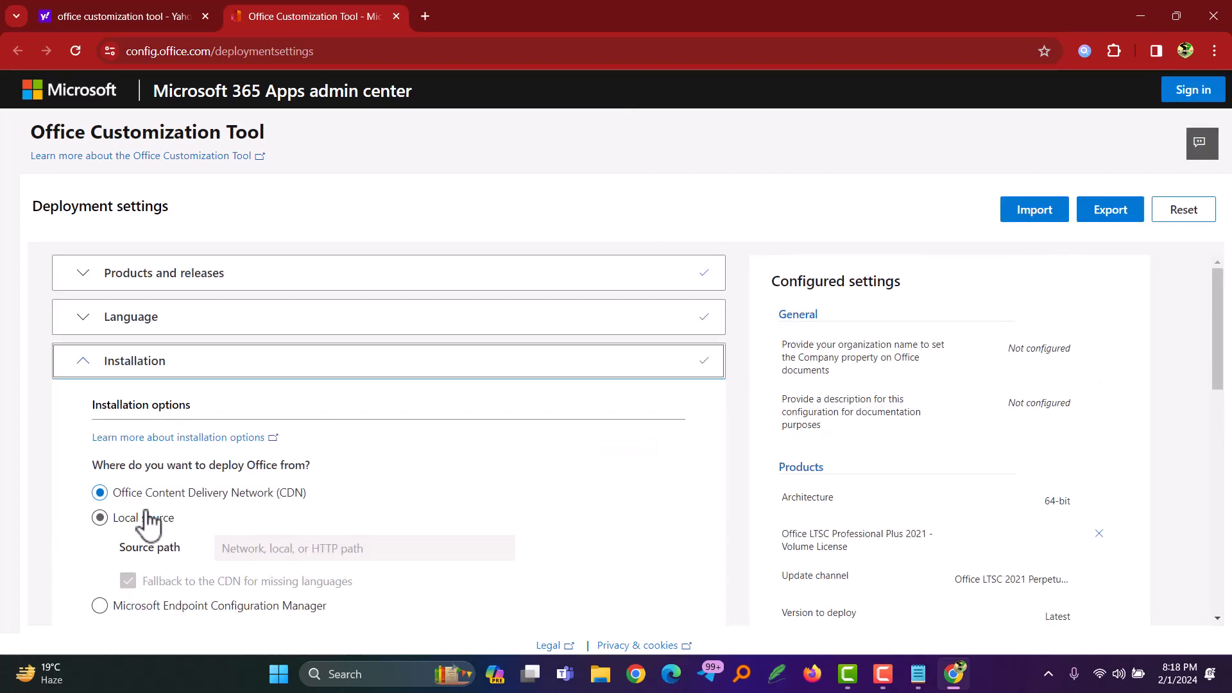
Step: Accept the default installation options, turn off uninstalling MSI versions of Office, and proceed to licensing and activation
{"action": "scroll", "coordinate": [379, 494], "scroll_direction": "down", "scroll_amount": 2}
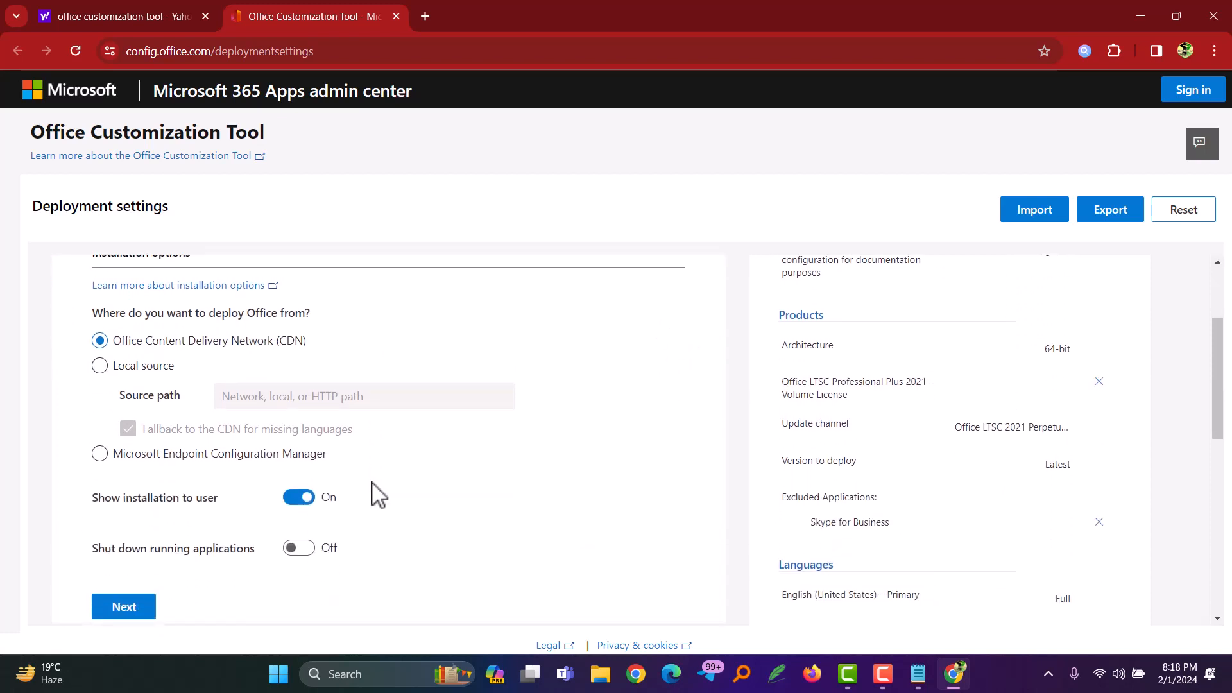
{"action": "left_click", "coordinate": [122, 613]}
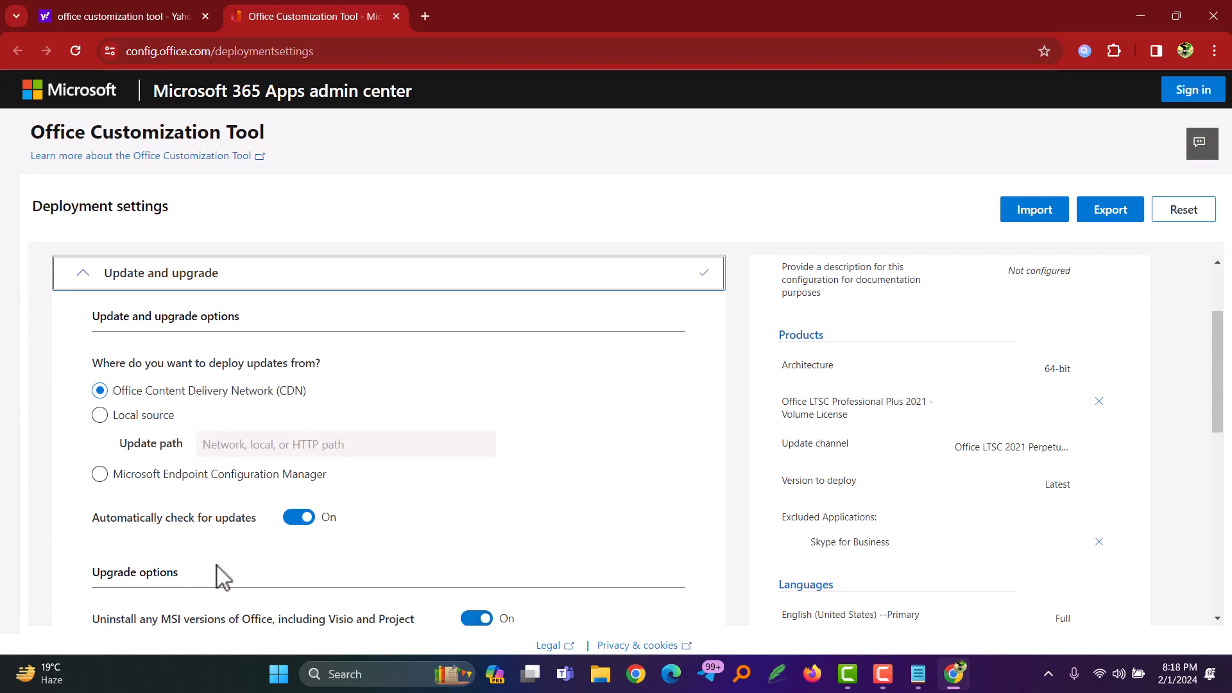
{"action": "scroll", "coordinate": [218, 577], "scroll_direction": "down", "scroll_amount": 3}
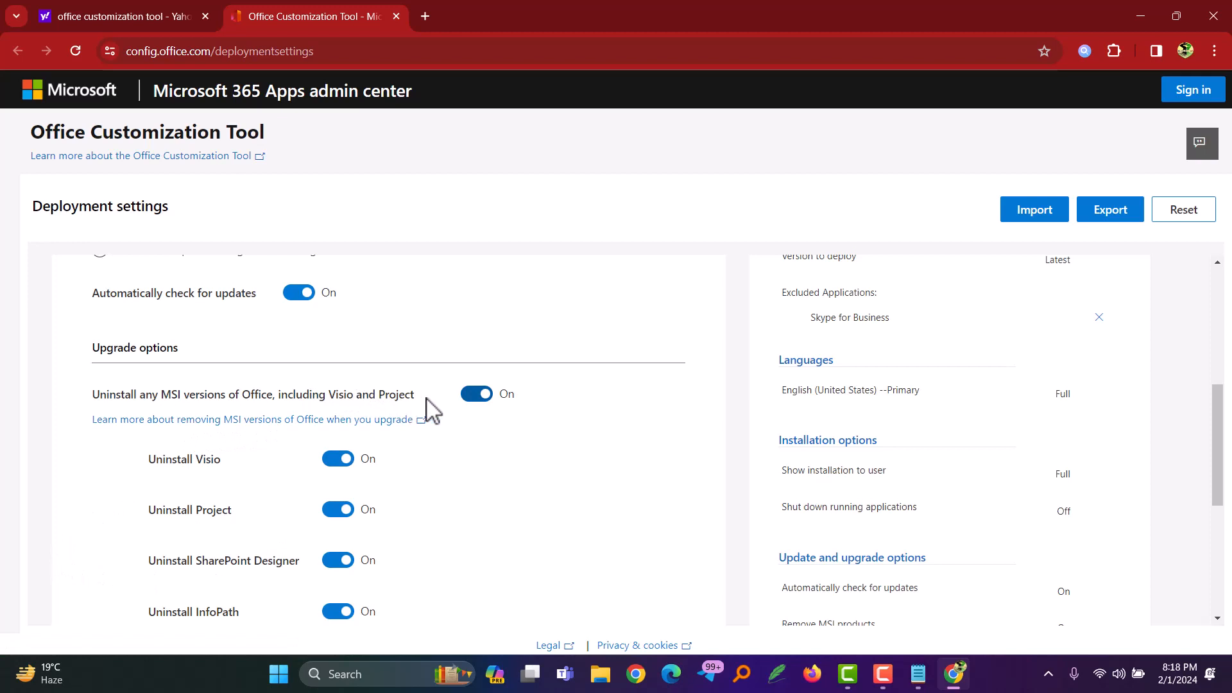
{"action": "left_click", "coordinate": [473, 395]}
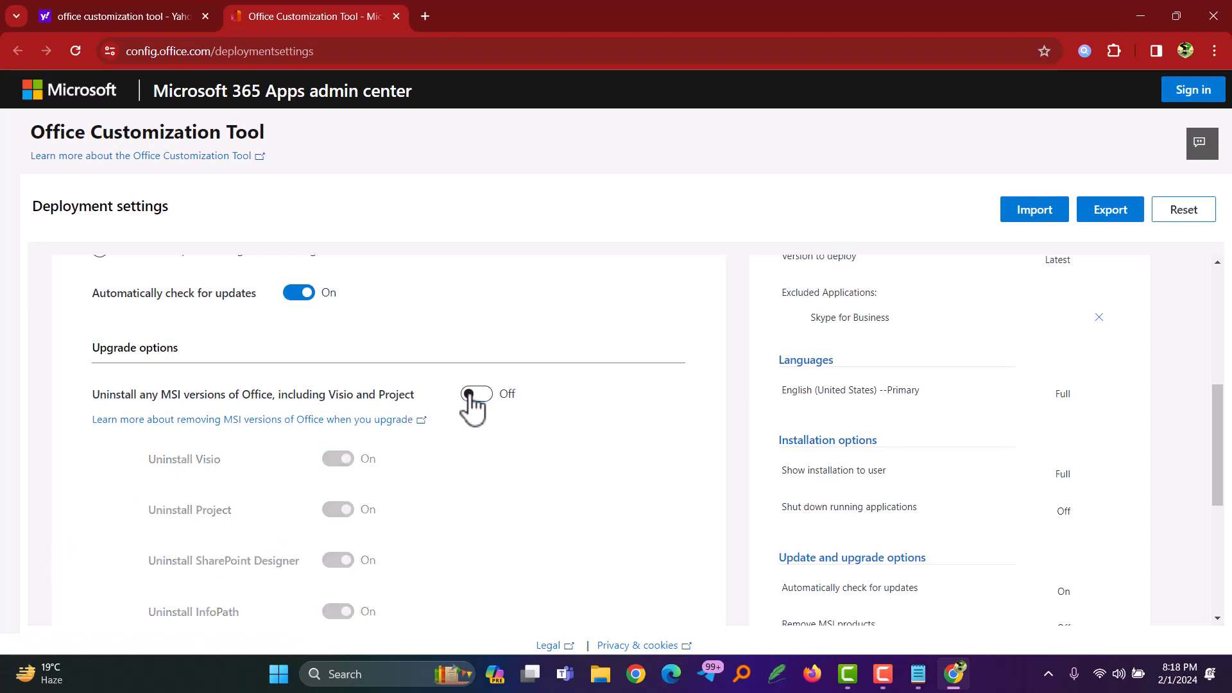
{"action": "scroll", "coordinate": [478, 484], "scroll_direction": "down", "scroll_amount": 5}
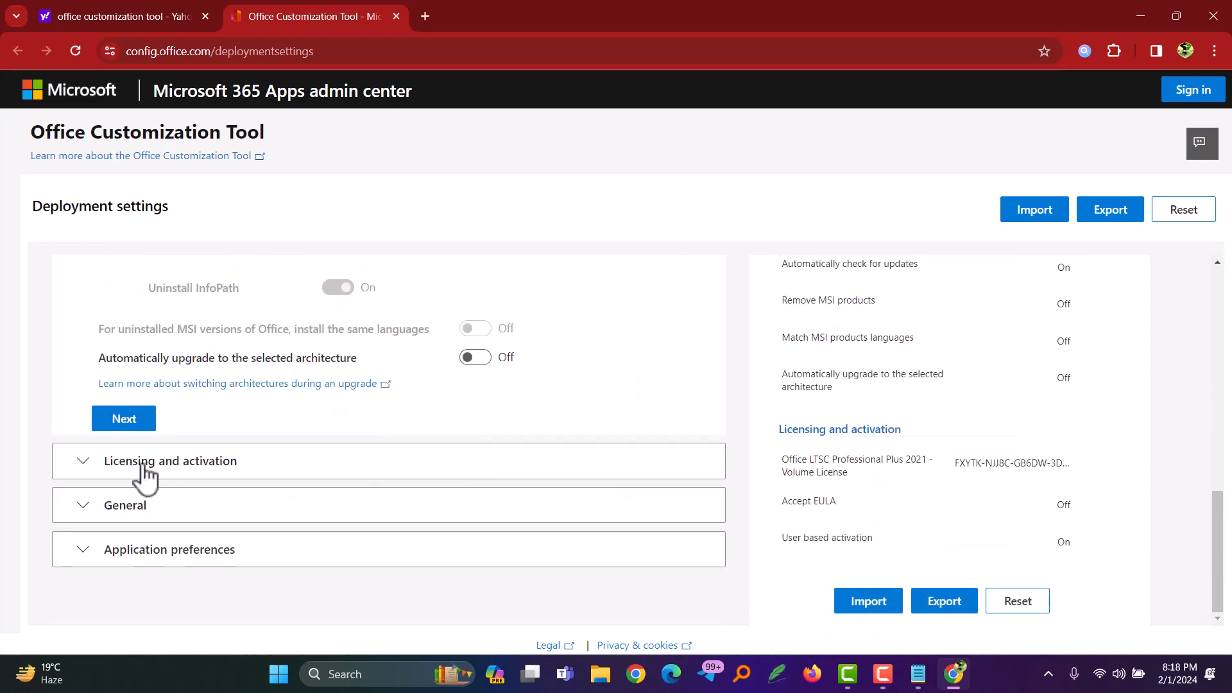
{"action": "left_click", "coordinate": [125, 424]}
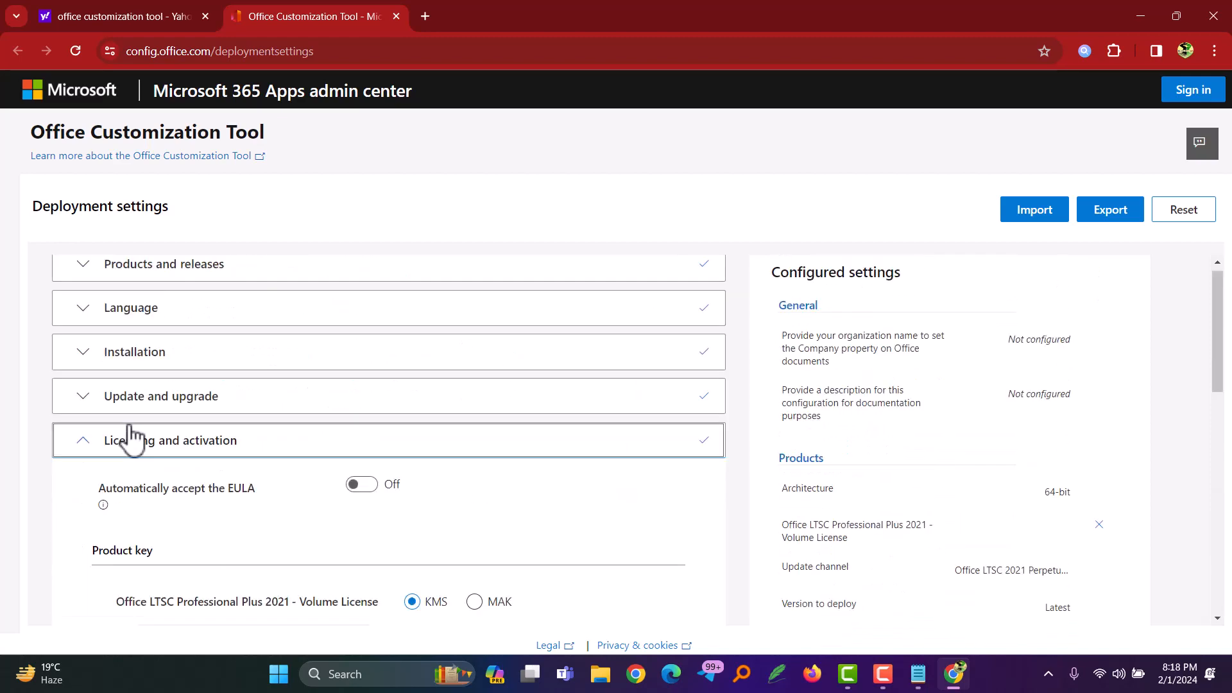
Step: Keep the default licensing and product activation options and proceed to the General settings
{"action": "scroll", "coordinate": [254, 514], "scroll_direction": "down", "scroll_amount": 3}
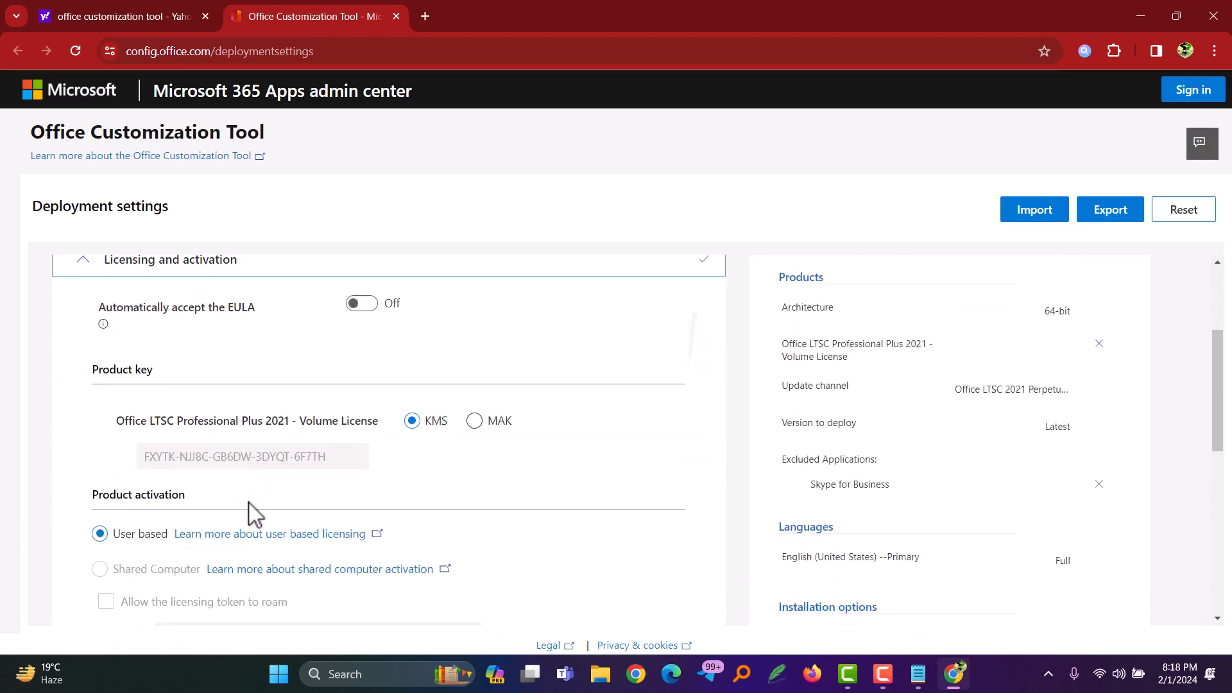
{"action": "scroll", "coordinate": [255, 513], "scroll_direction": "up", "scroll_amount": 1}
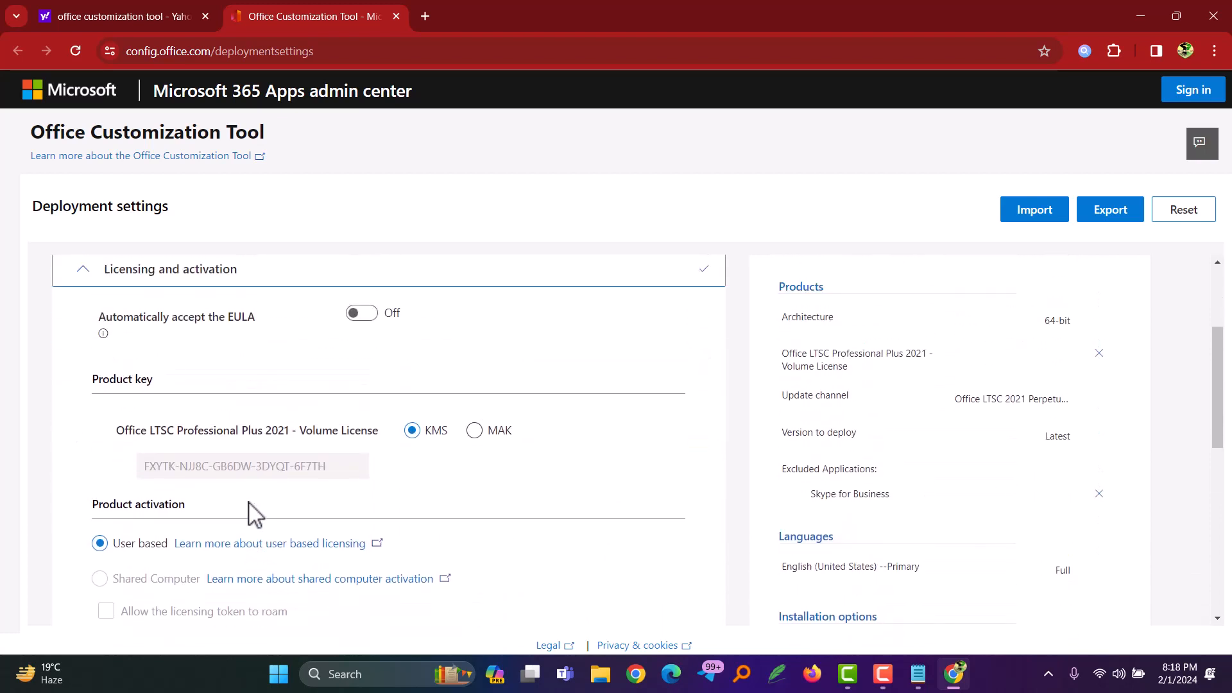
{"action": "scroll", "coordinate": [254, 514], "scroll_direction": "down", "scroll_amount": 3}
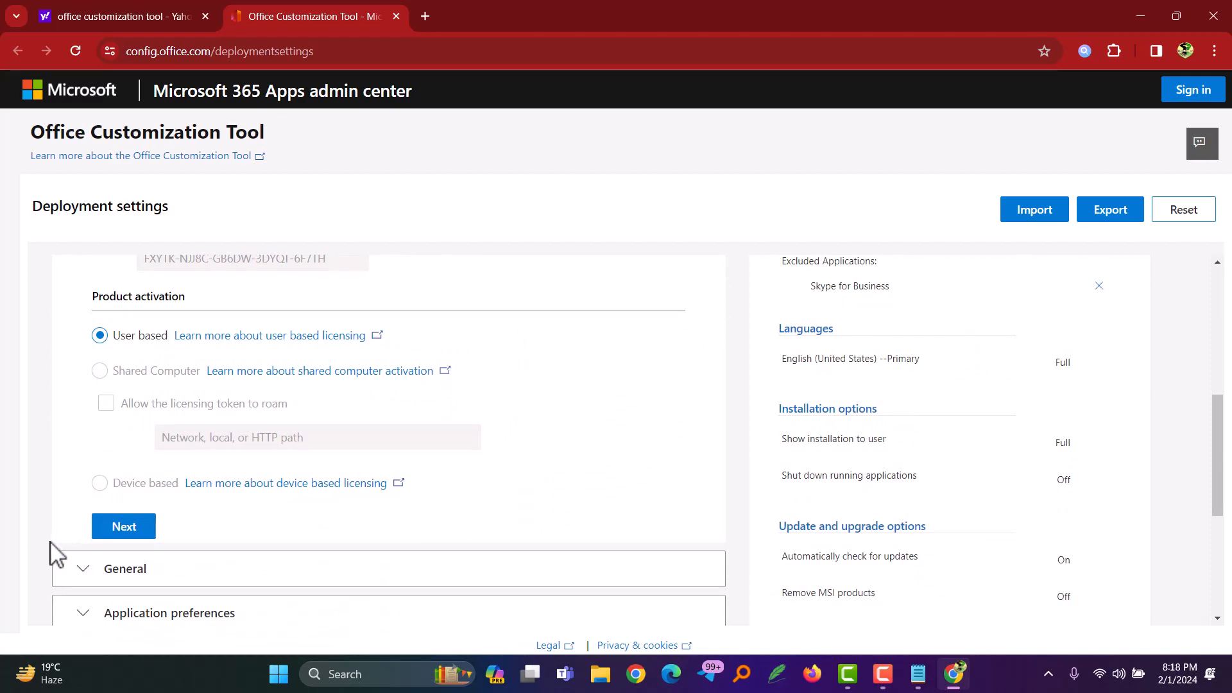
{"action": "left_click", "coordinate": [124, 523]}
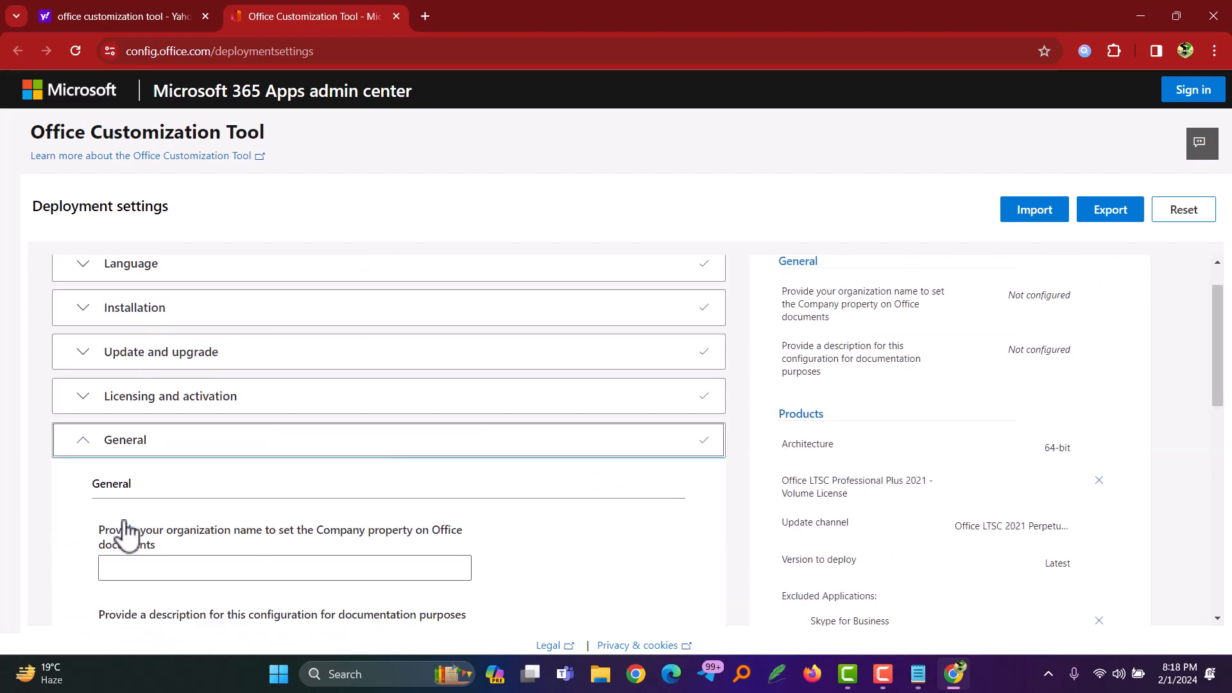
Step: Leave the organization name and configuration description blank and proceed to the application preferences
{"action": "scroll", "coordinate": [126, 535], "scroll_direction": "down", "scroll_amount": 5}
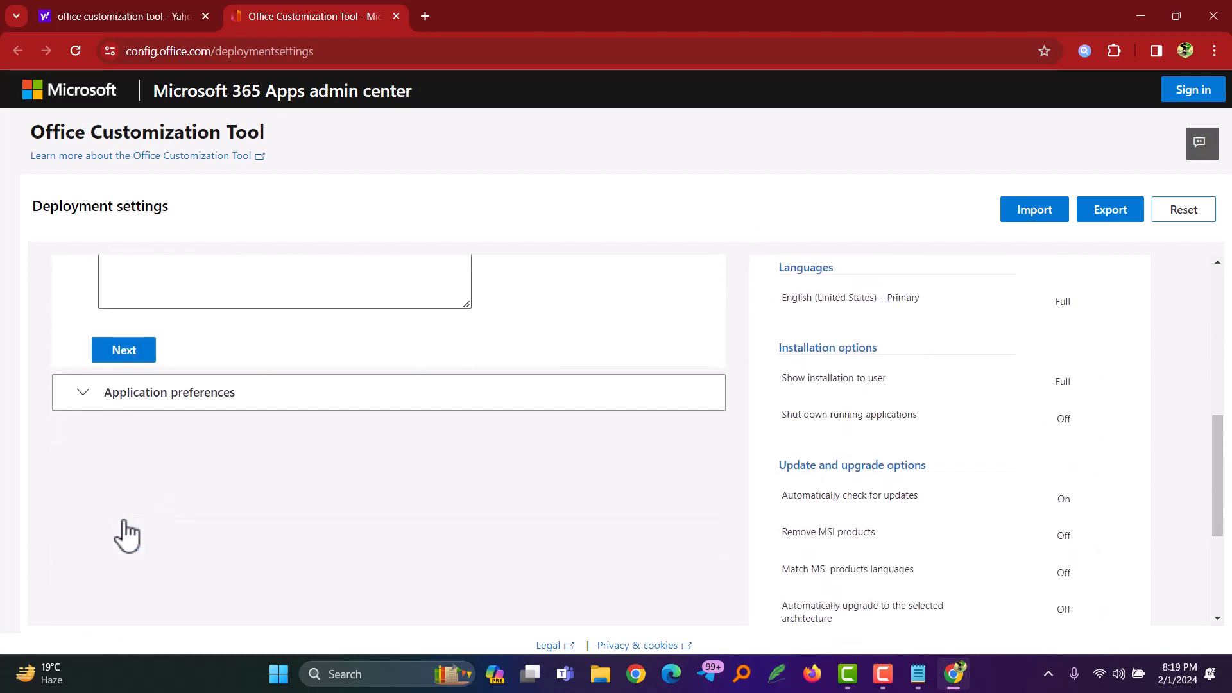
{"action": "scroll", "coordinate": [127, 534], "scroll_direction": "up", "scroll_amount": 3}
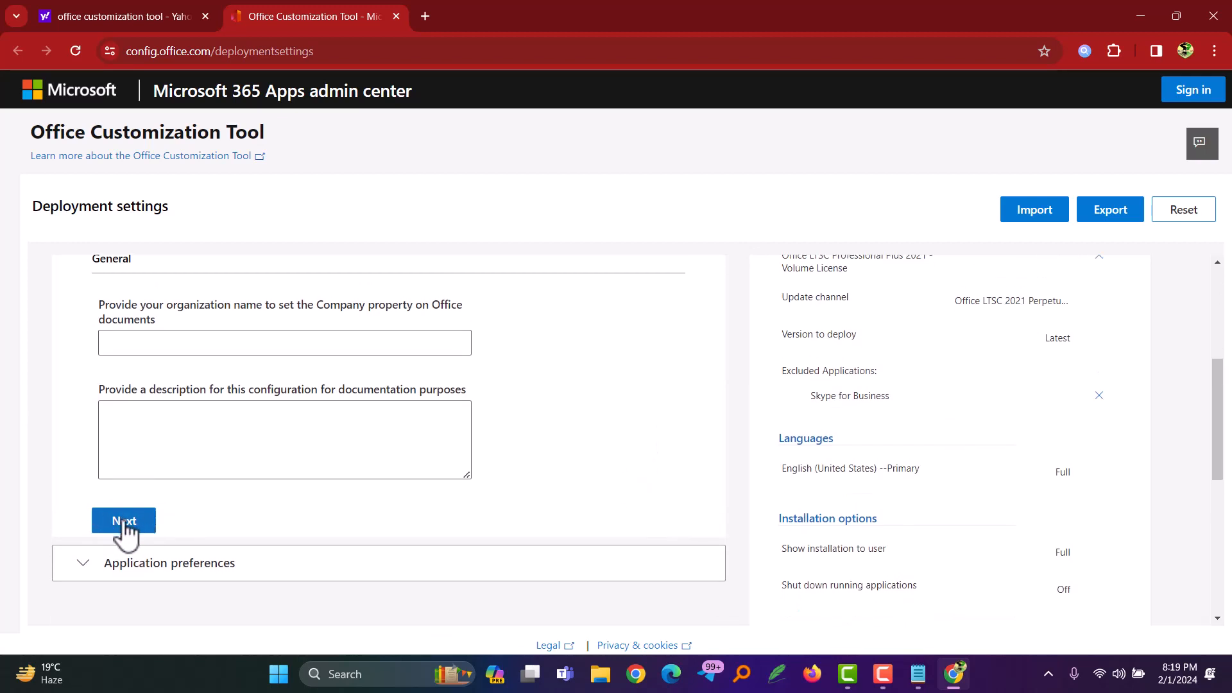
{"action": "left_click", "coordinate": [124, 524]}
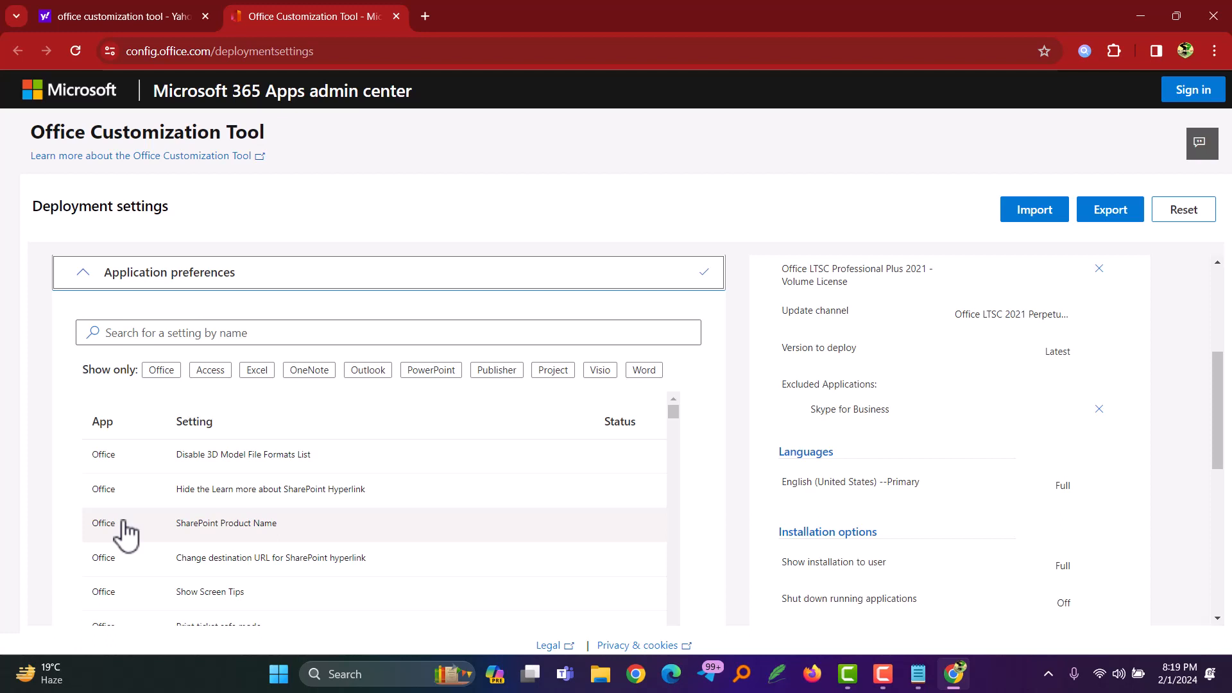
Step: Keep the default application preferences and finish the deployment configuration
{"action": "scroll", "coordinate": [126, 535], "scroll_direction": "down", "scroll_amount": 5}
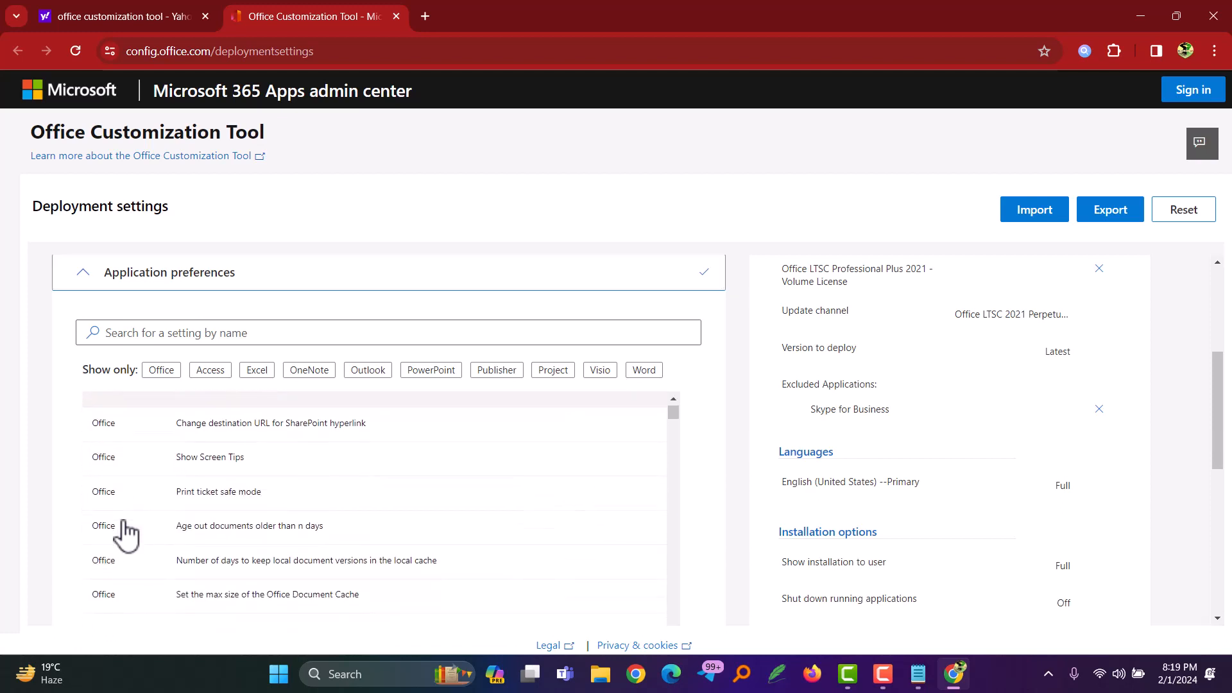
{"action": "scroll", "coordinate": [127, 534], "scroll_direction": "down", "scroll_amount": 6}
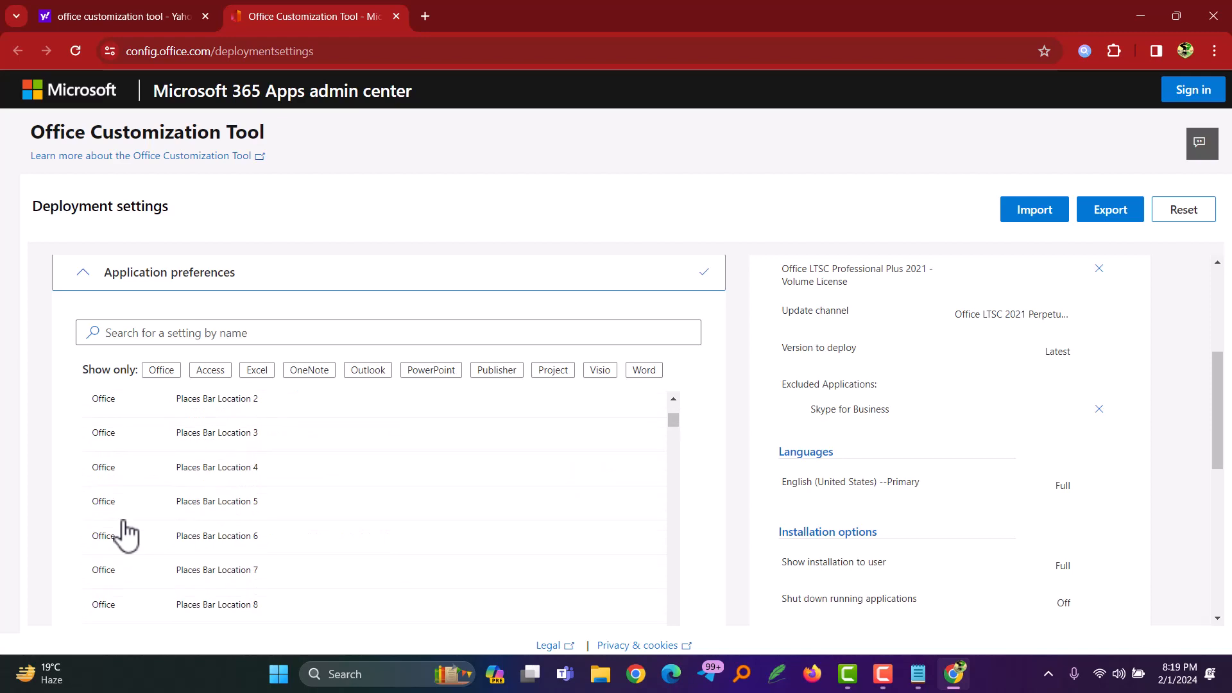
{"action": "scroll", "coordinate": [126, 535], "scroll_direction": "down", "scroll_amount": 8}
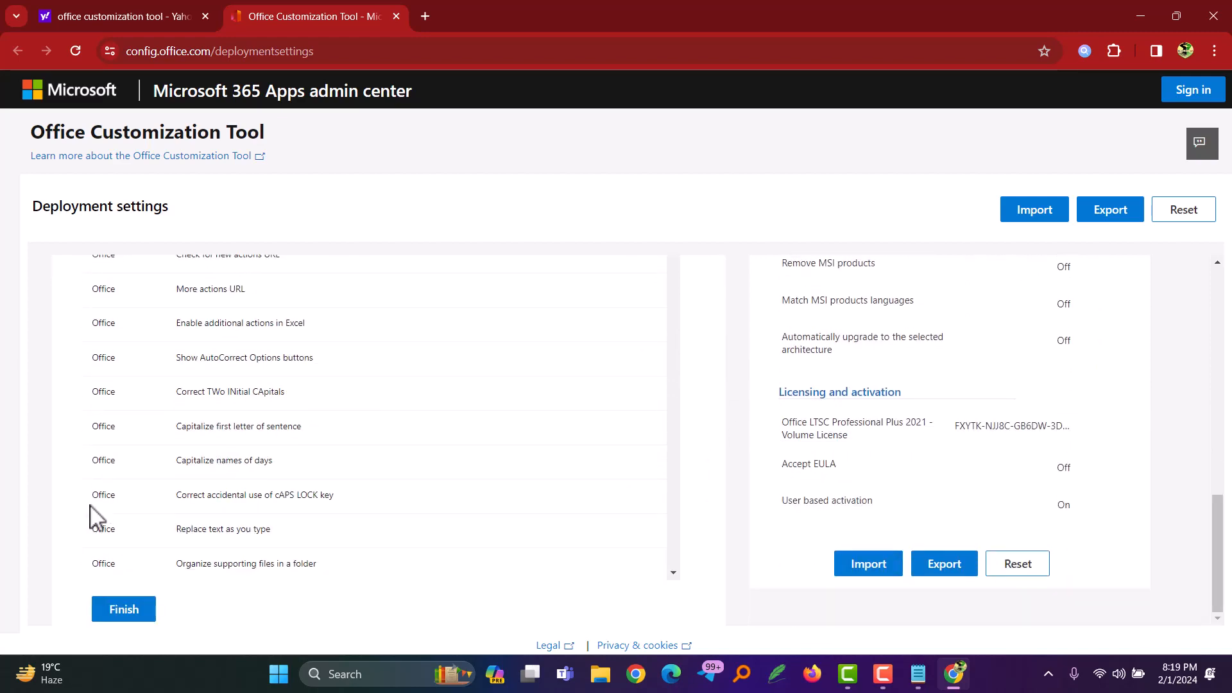
{"action": "left_click", "coordinate": [123, 609]}
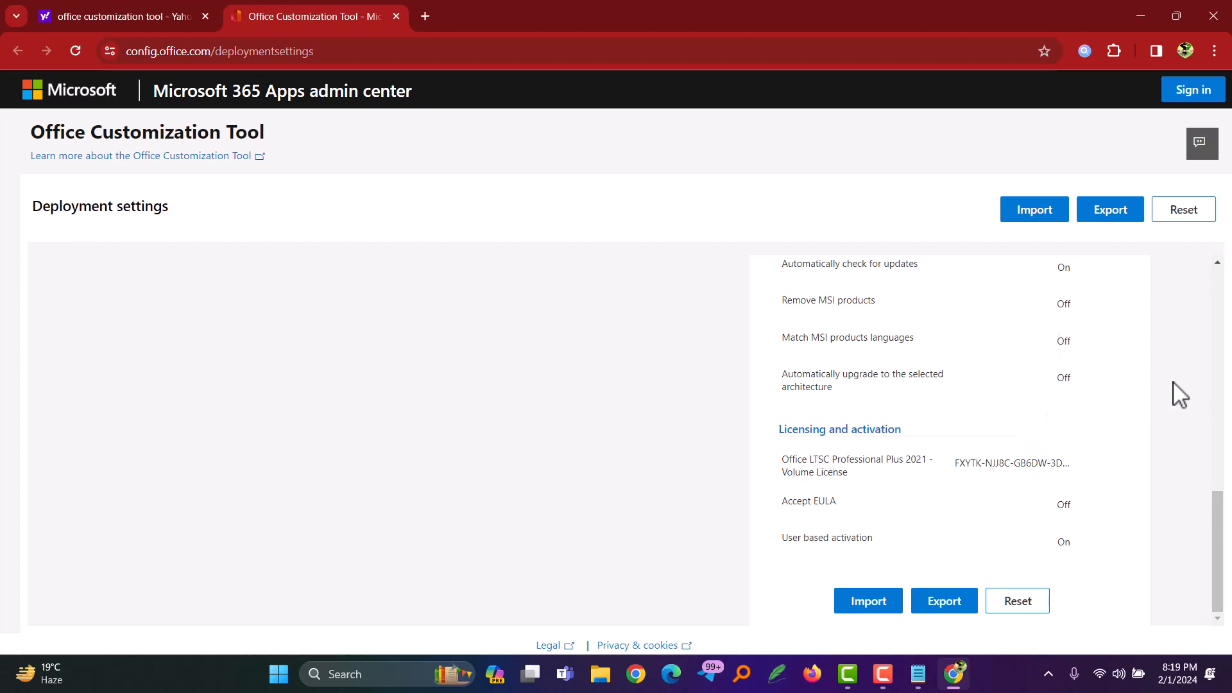
Step: Start exporting the configuration and set Office Open XML formats as the default file format
{"action": "scroll", "coordinate": [1180, 394], "scroll_direction": "up", "scroll_amount": 10}
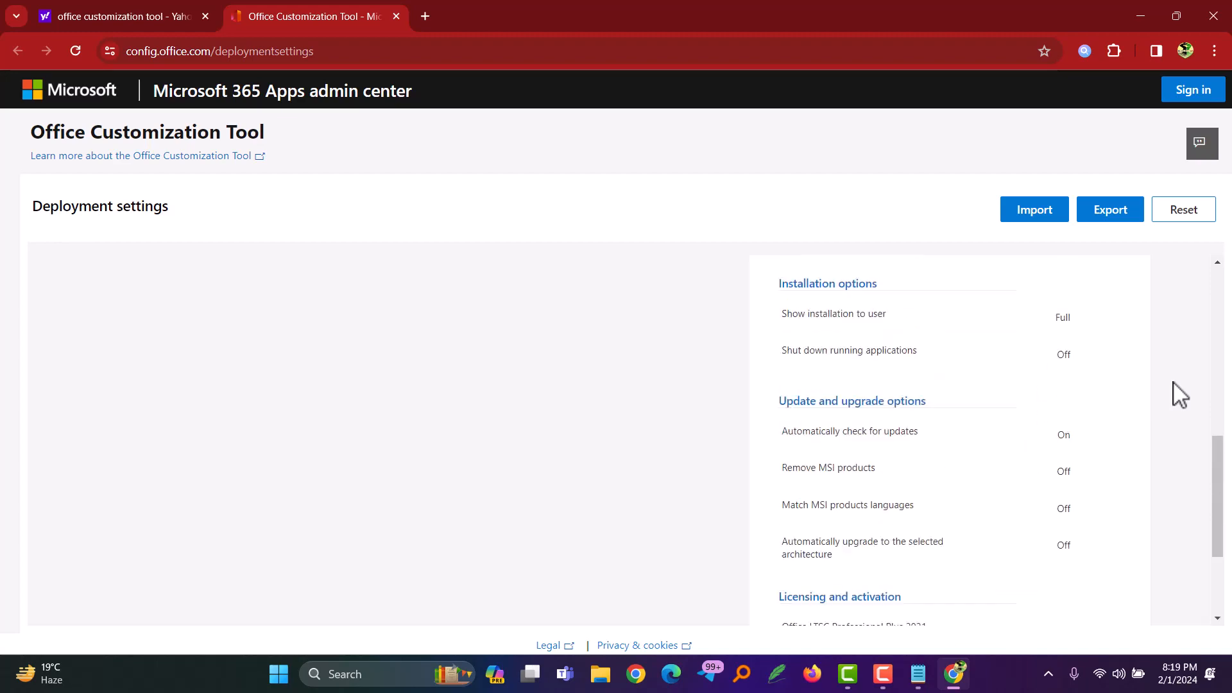
{"action": "scroll", "coordinate": [1180, 395], "scroll_direction": "down", "scroll_amount": 10}
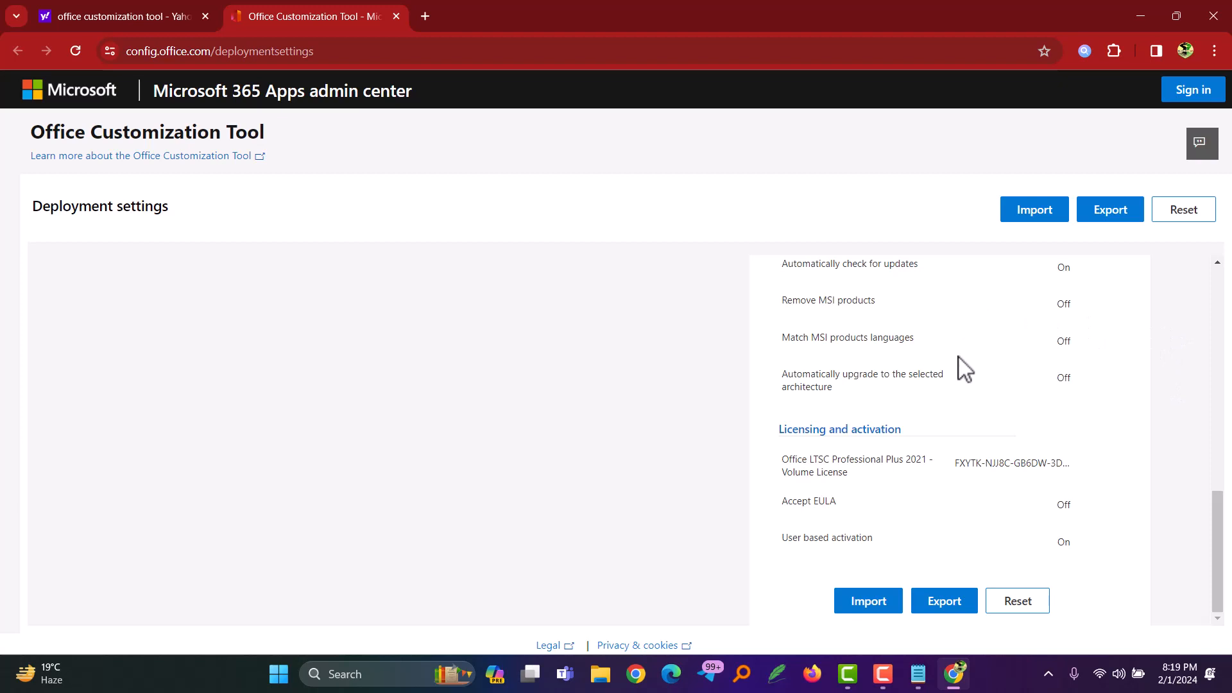
{"action": "left_click", "coordinate": [1113, 212]}
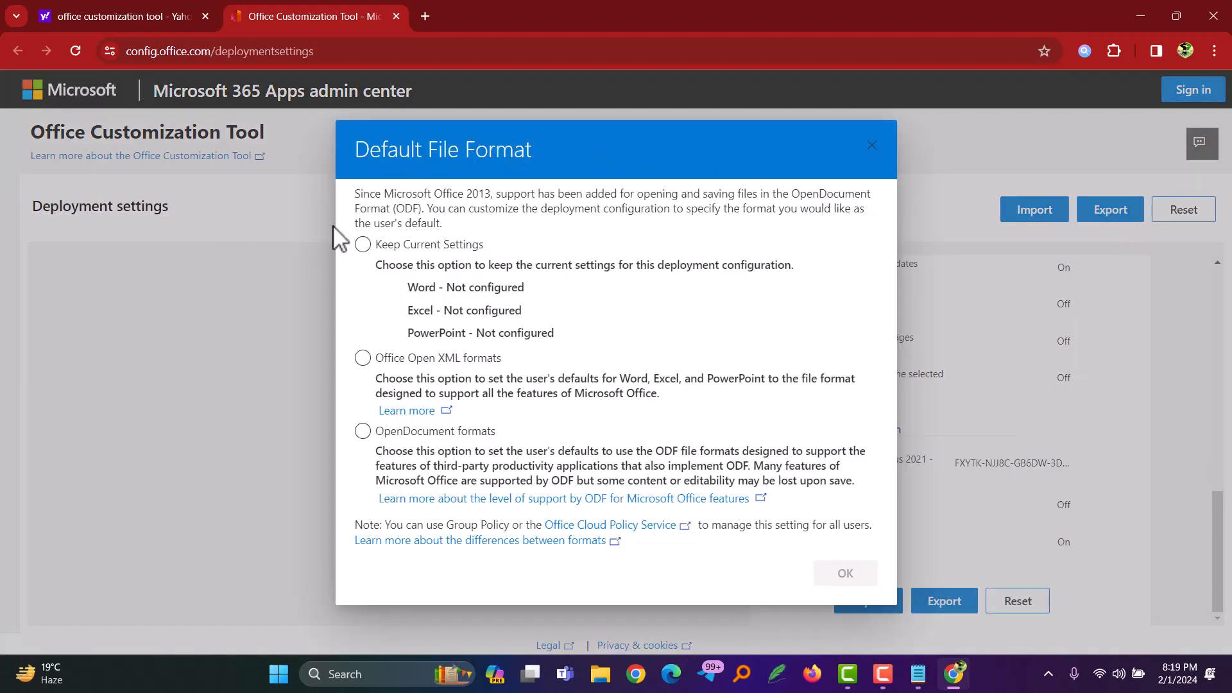
{"action": "left_click", "coordinate": [363, 358]}
{"action": "left_click", "coordinate": [835, 572]}
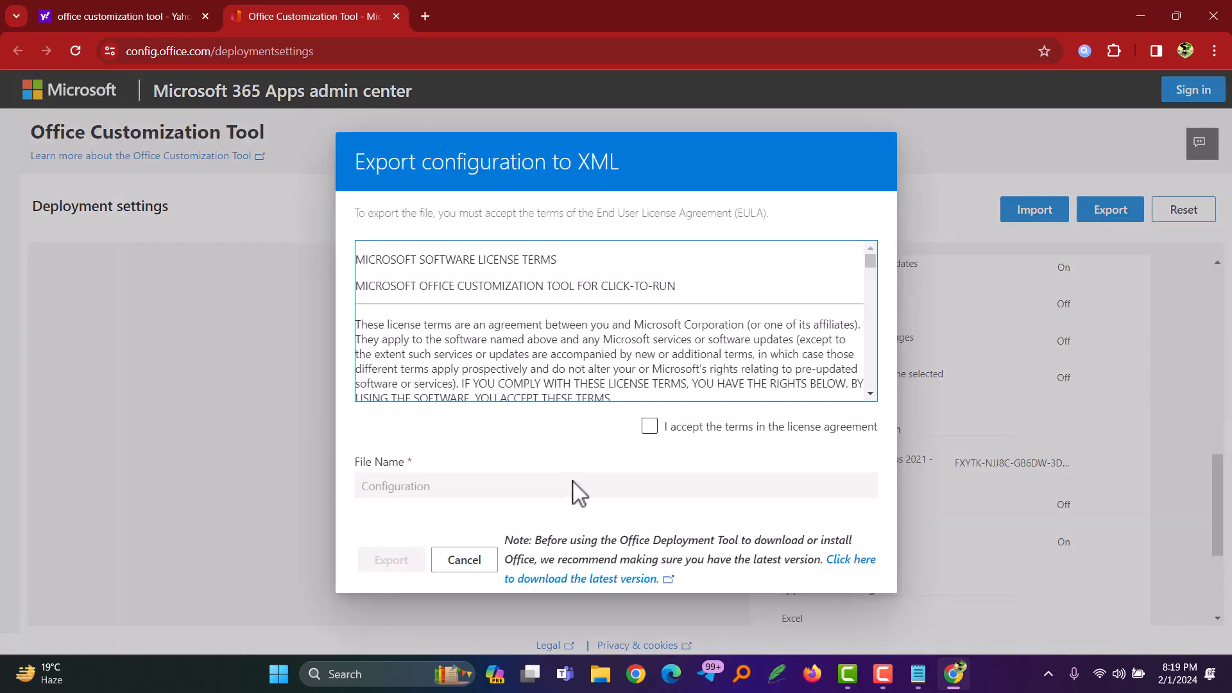
Step: Accept the license agreement terms and export the configuration to XML with the file name Configuration
{"action": "left_click", "coordinate": [650, 428]}
{"action": "left_click", "coordinate": [650, 427]}
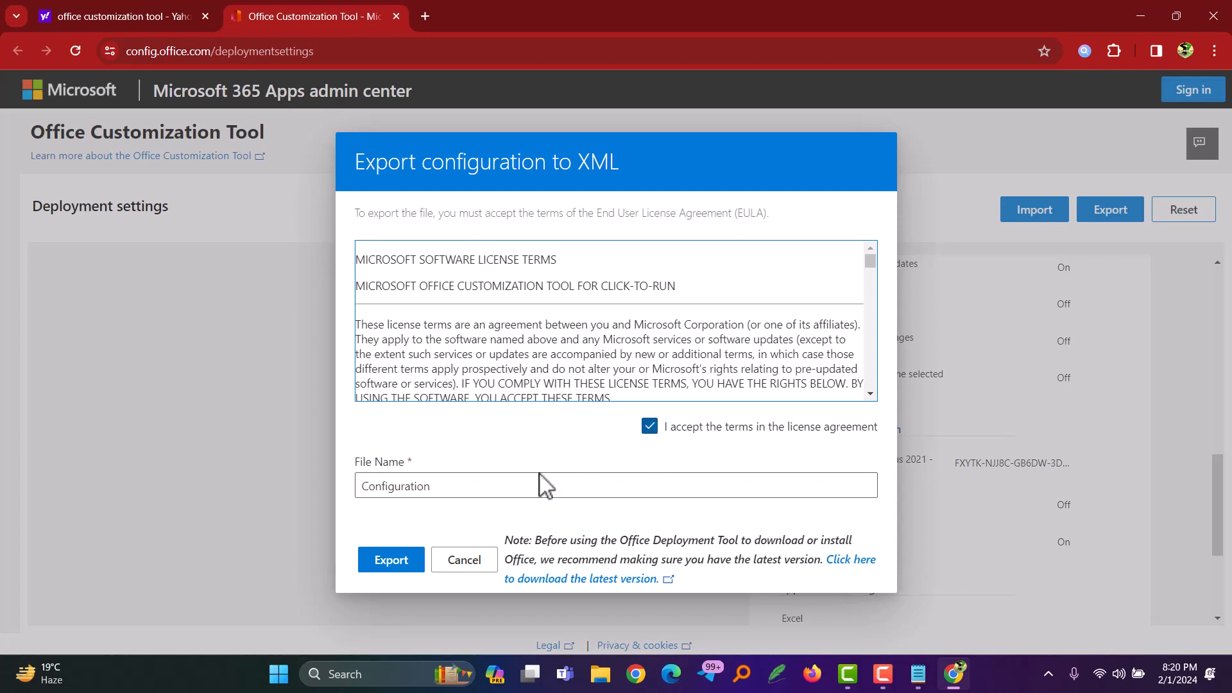
{"action": "left_click", "coordinate": [391, 560]}
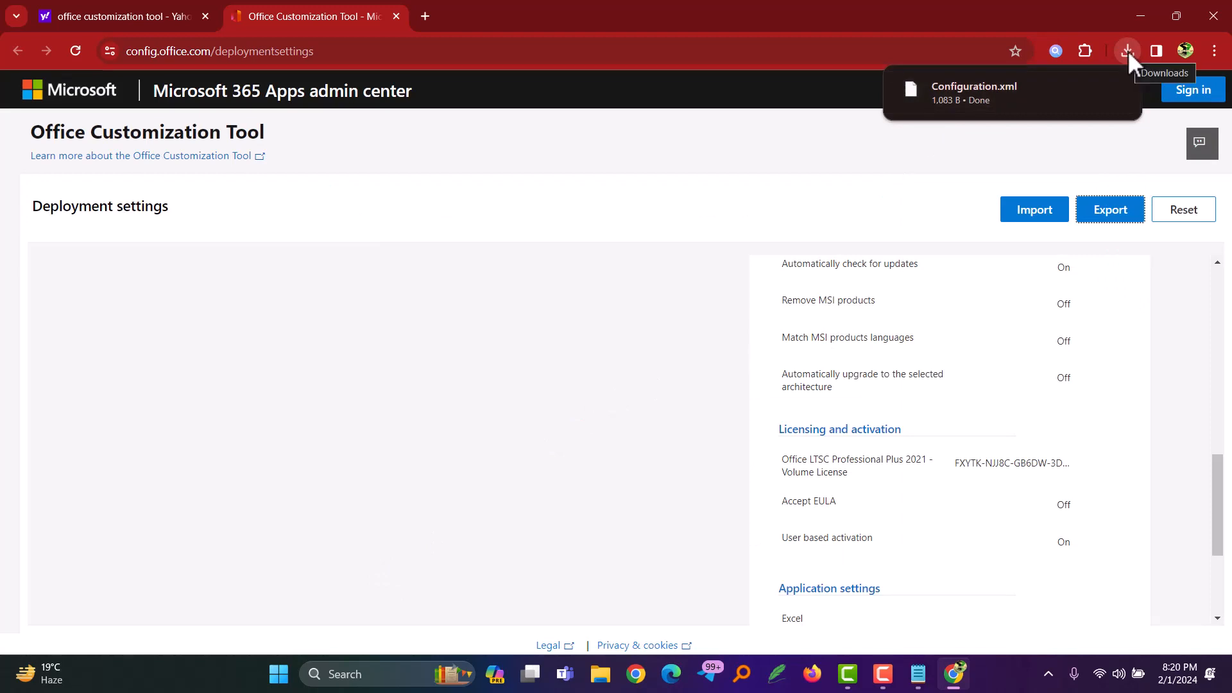
{"action": "left_click", "coordinate": [1003, 89]}
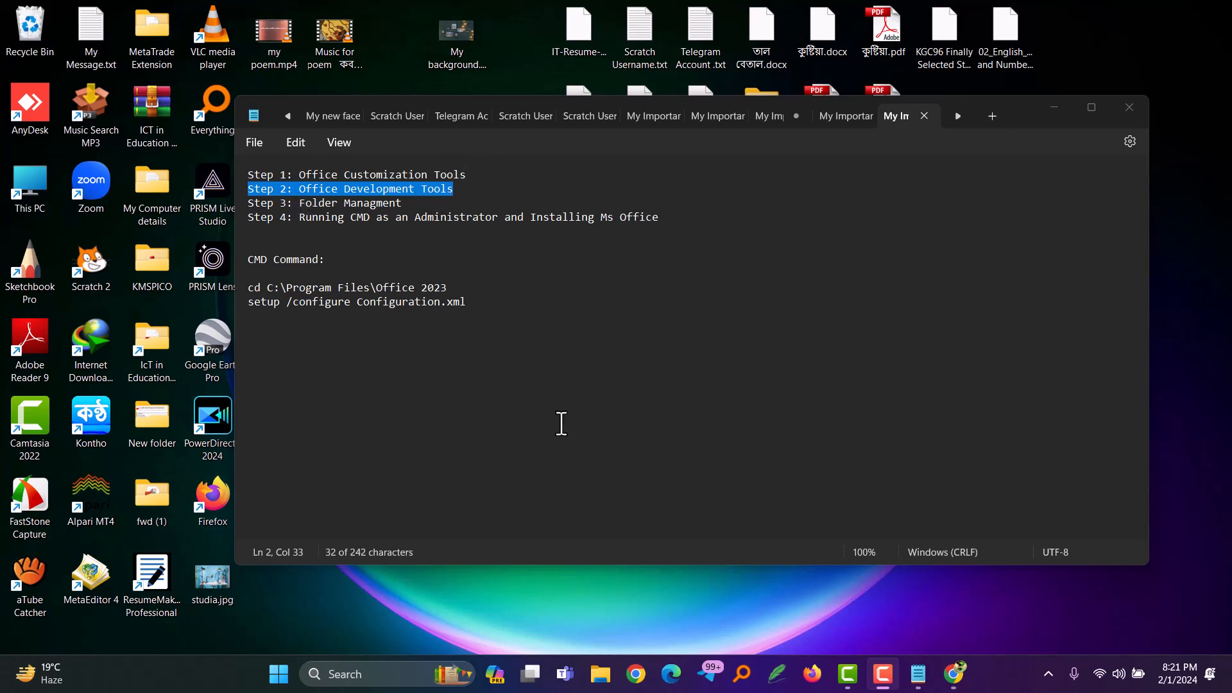
Step: Return to Chrome and search the web for "Office development Tool" in a new tab
{"action": "left_click", "coordinate": [955, 676]}
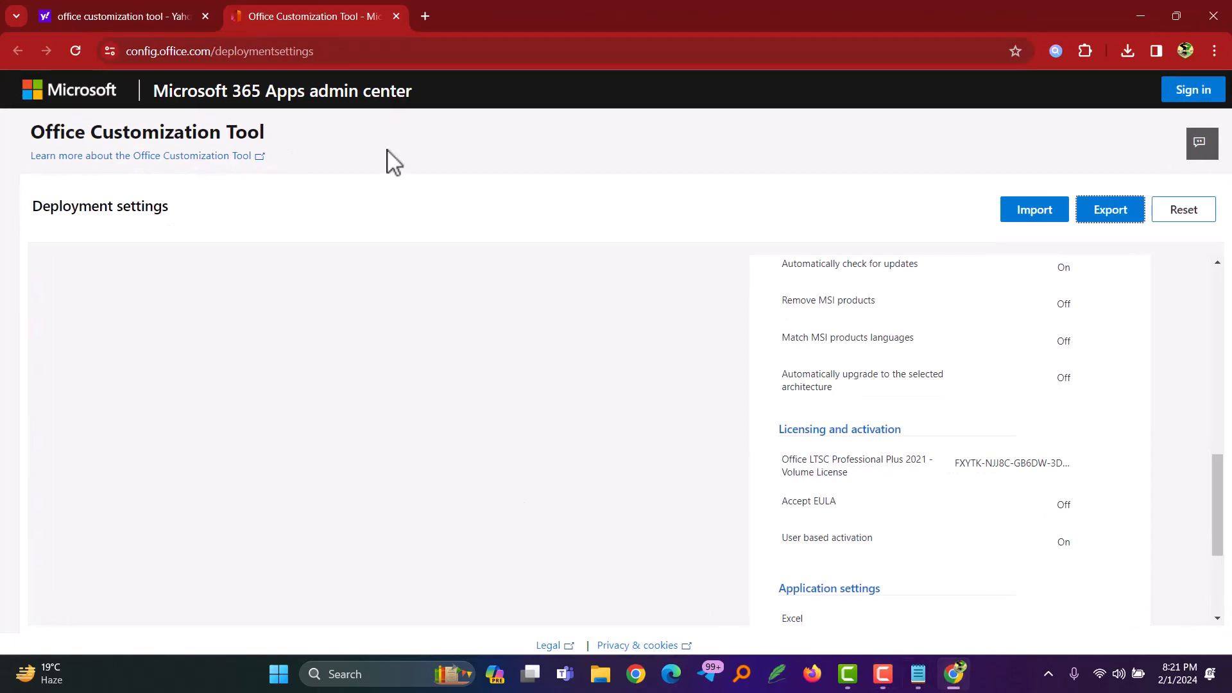
{"action": "left_click", "coordinate": [425, 16]}
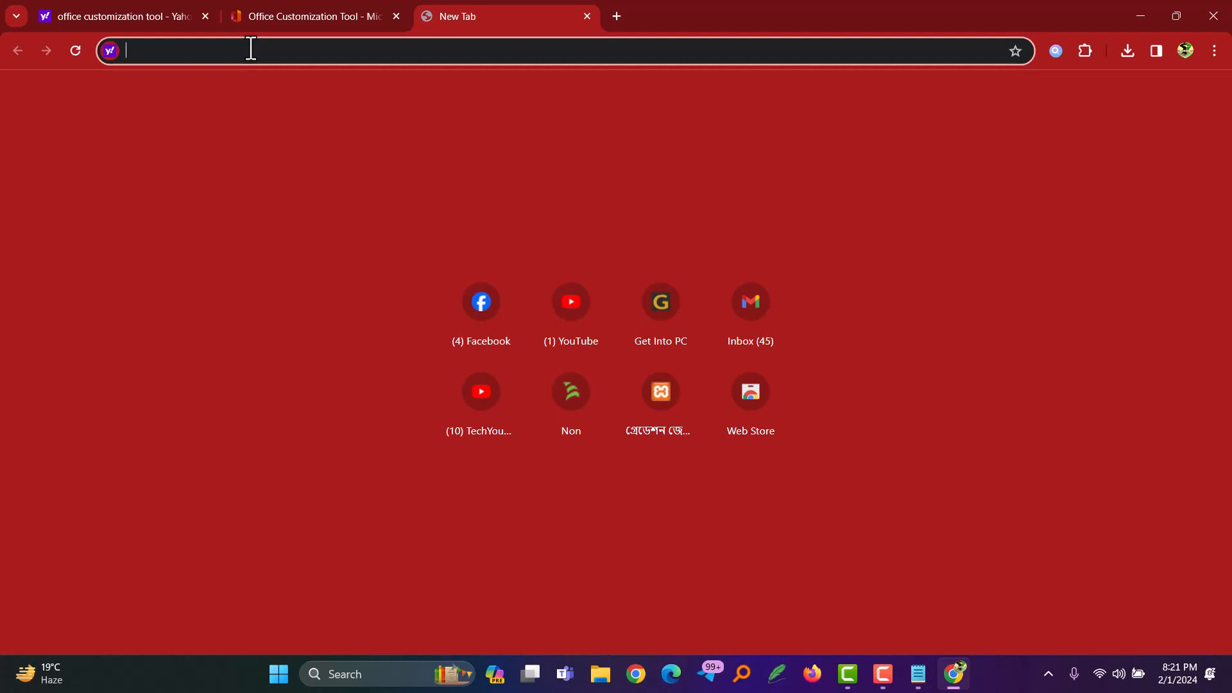
{"action": "type", "text": "O"}
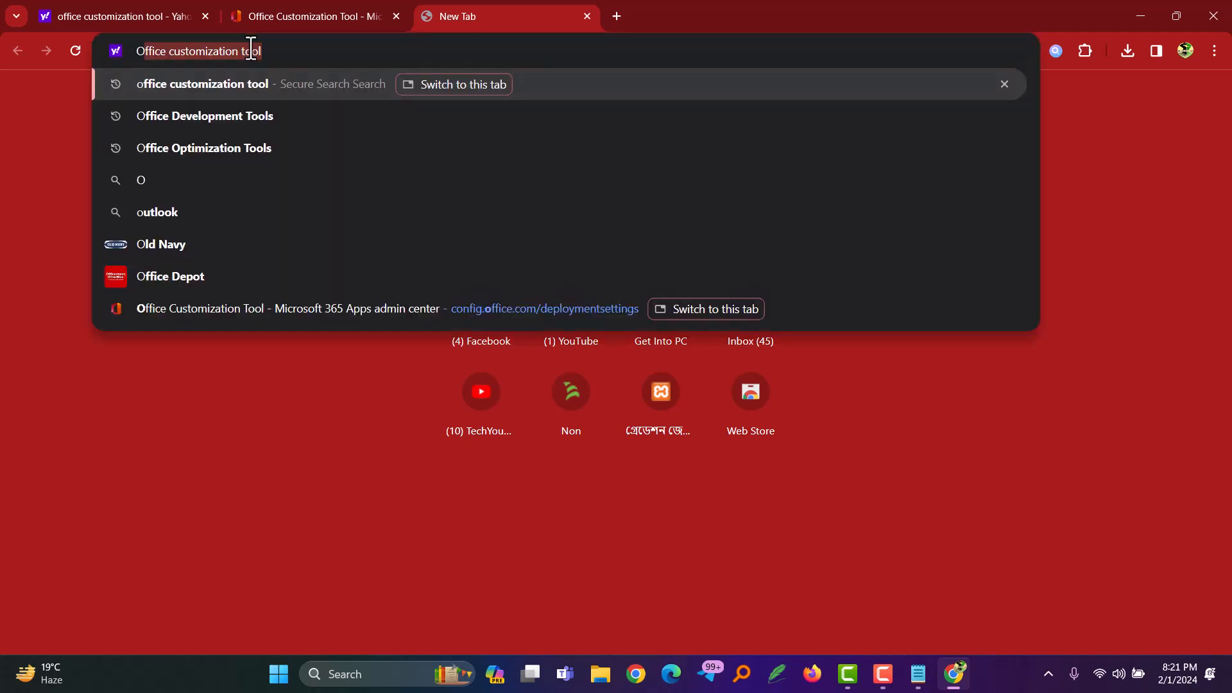
{"action": "type", "text": "ffice de"}
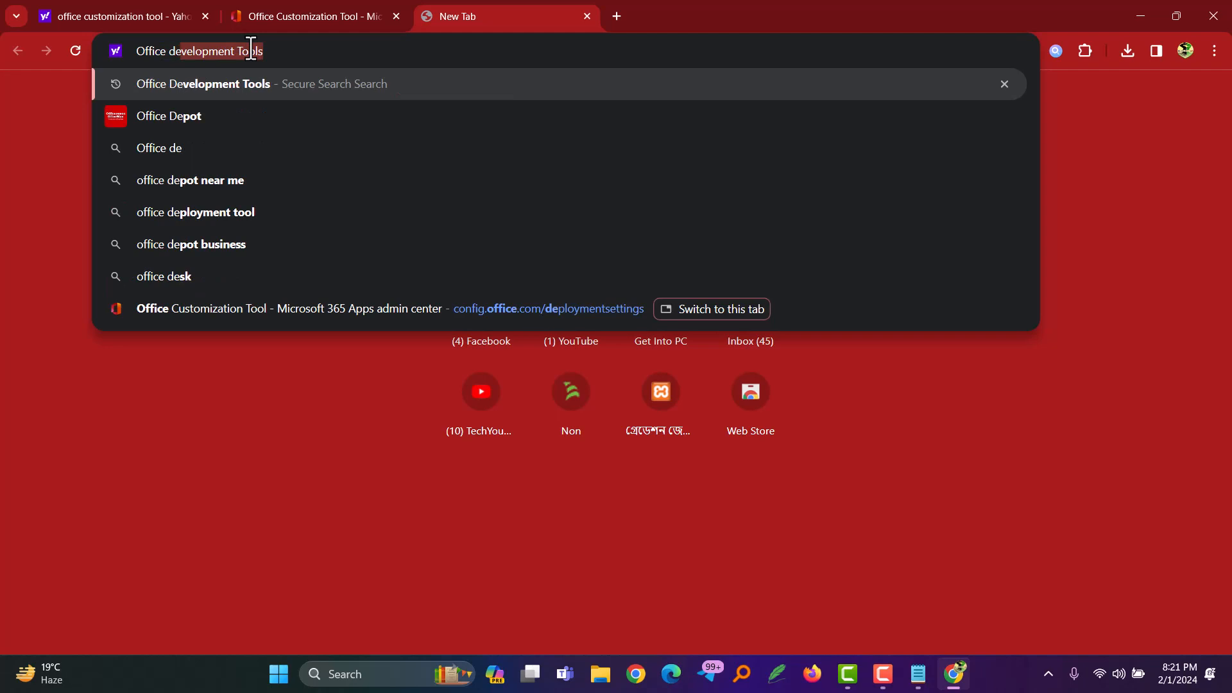
{"action": "left_click", "coordinate": [273, 52]}
{"action": "key", "text": "BackSpace"}
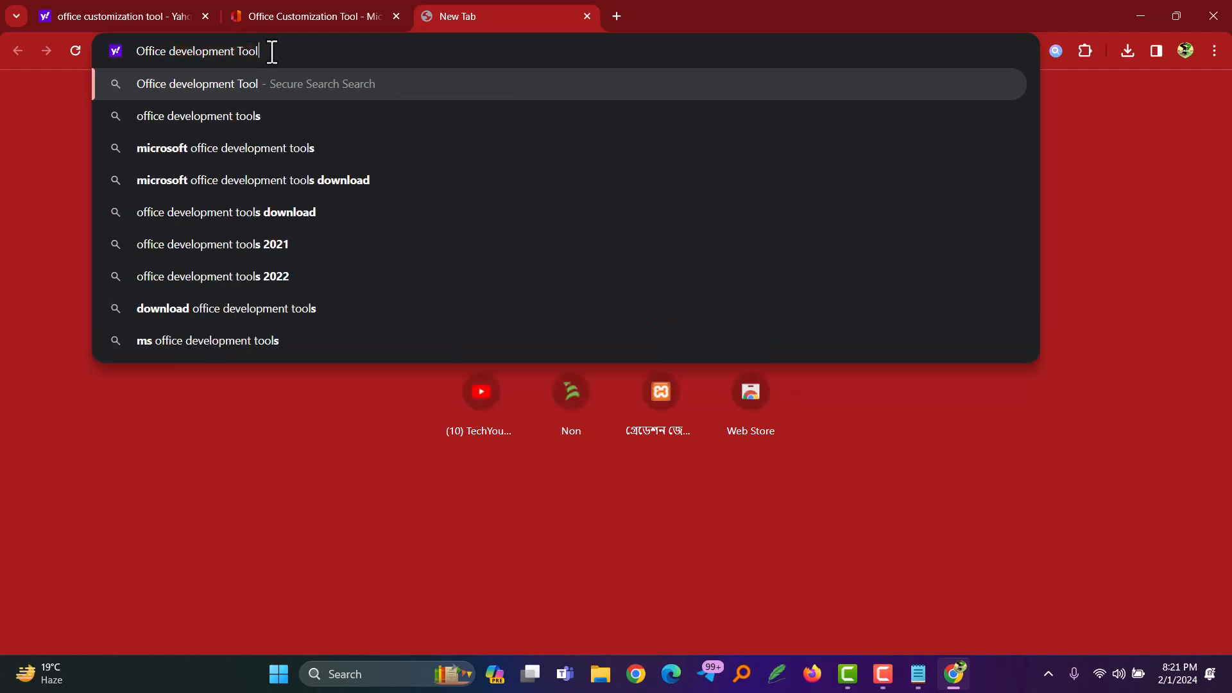
{"action": "key", "text": "Return"}
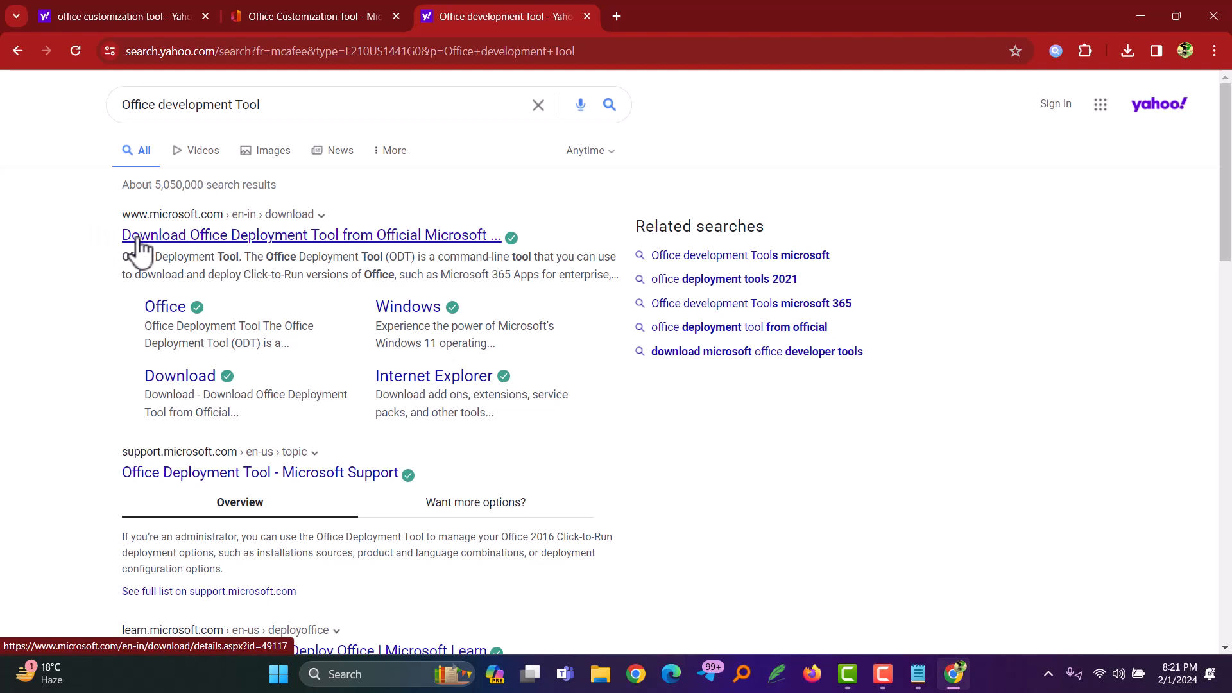
Step: Open Microsoft's official Office Deployment Tool download page from the search results and download the tool in English
{"action": "left_click", "coordinate": [209, 243]}
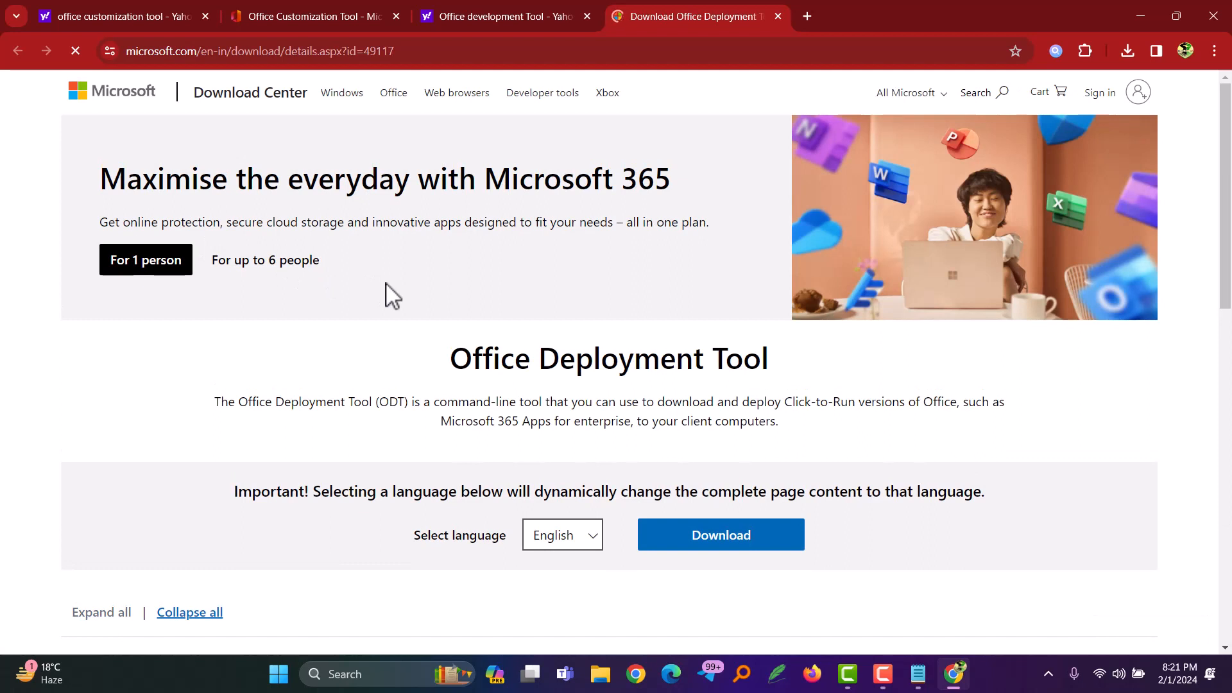
{"action": "scroll", "coordinate": [392, 295], "scroll_direction": "down", "scroll_amount": 2}
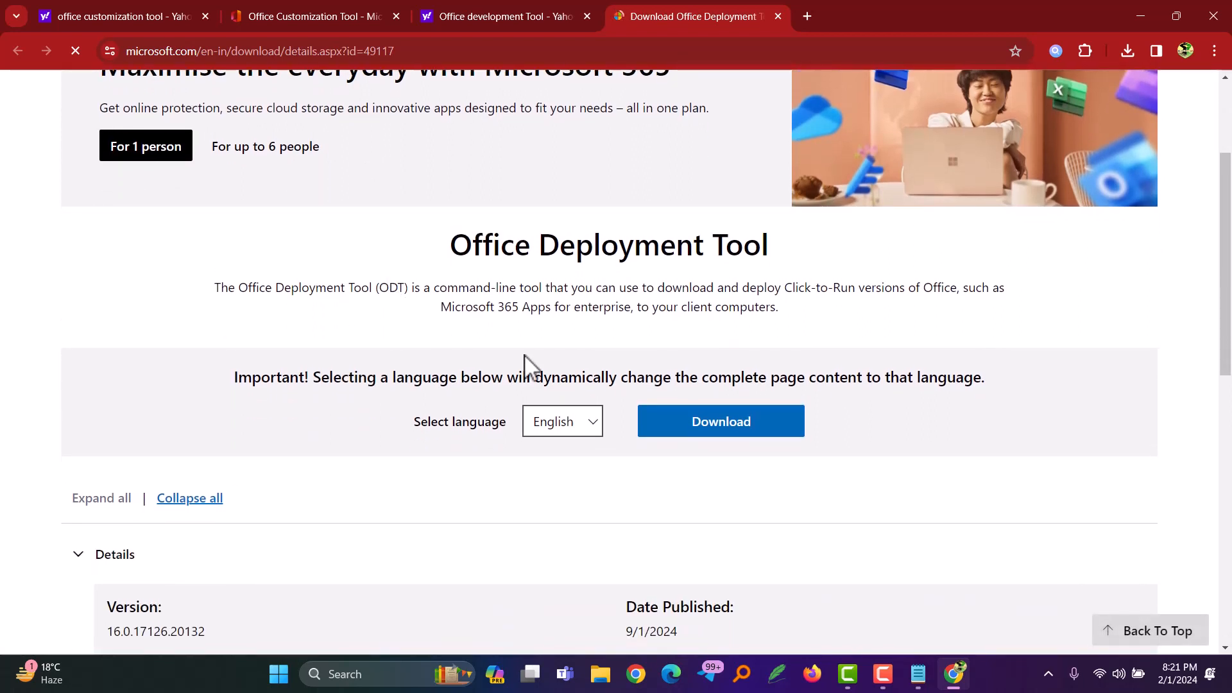
{"action": "left_click", "coordinate": [727, 425]}
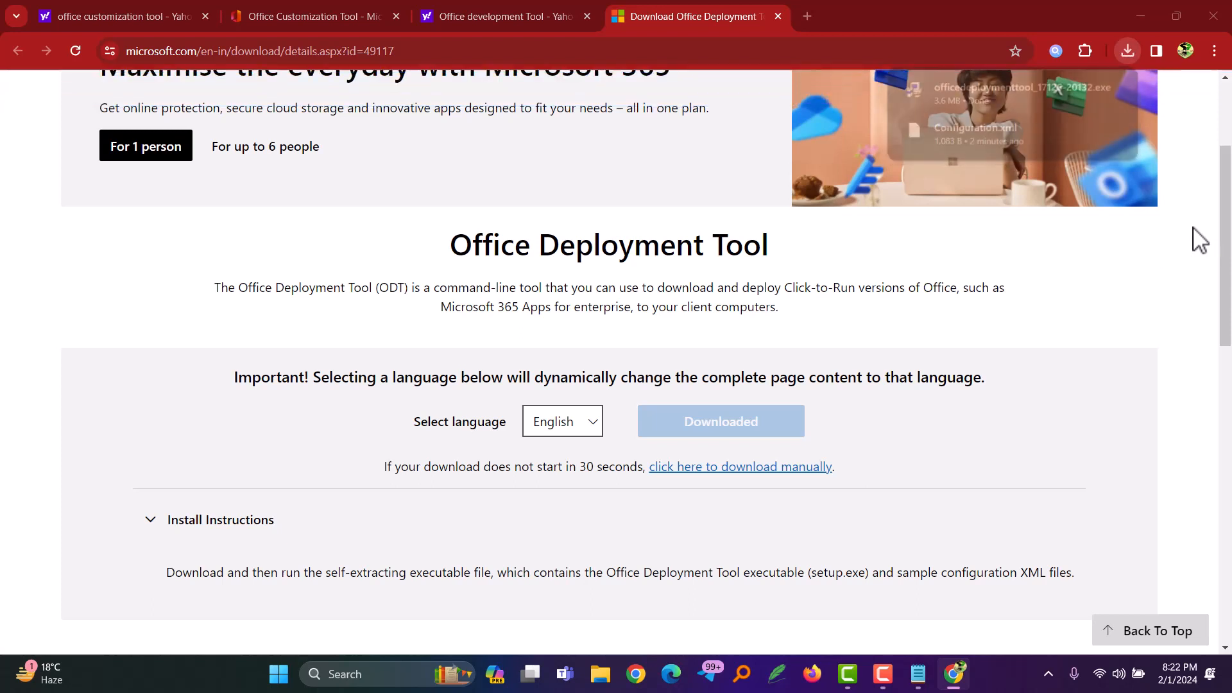
Step: Check the recent downloads, then clear the desktop of open windows and open the Downloads folder in File Explorer
{"action": "left_click", "coordinate": [1126, 51]}
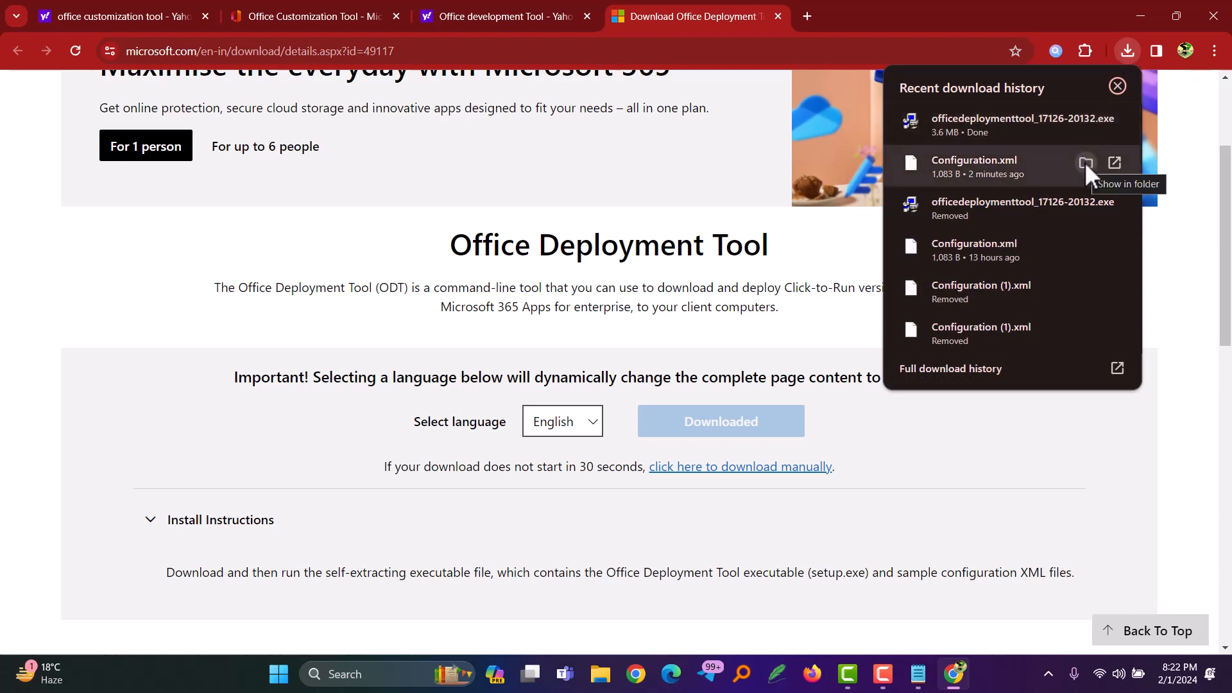
{"action": "left_click", "coordinate": [1130, 17]}
{"action": "left_click", "coordinate": [1131, 16]}
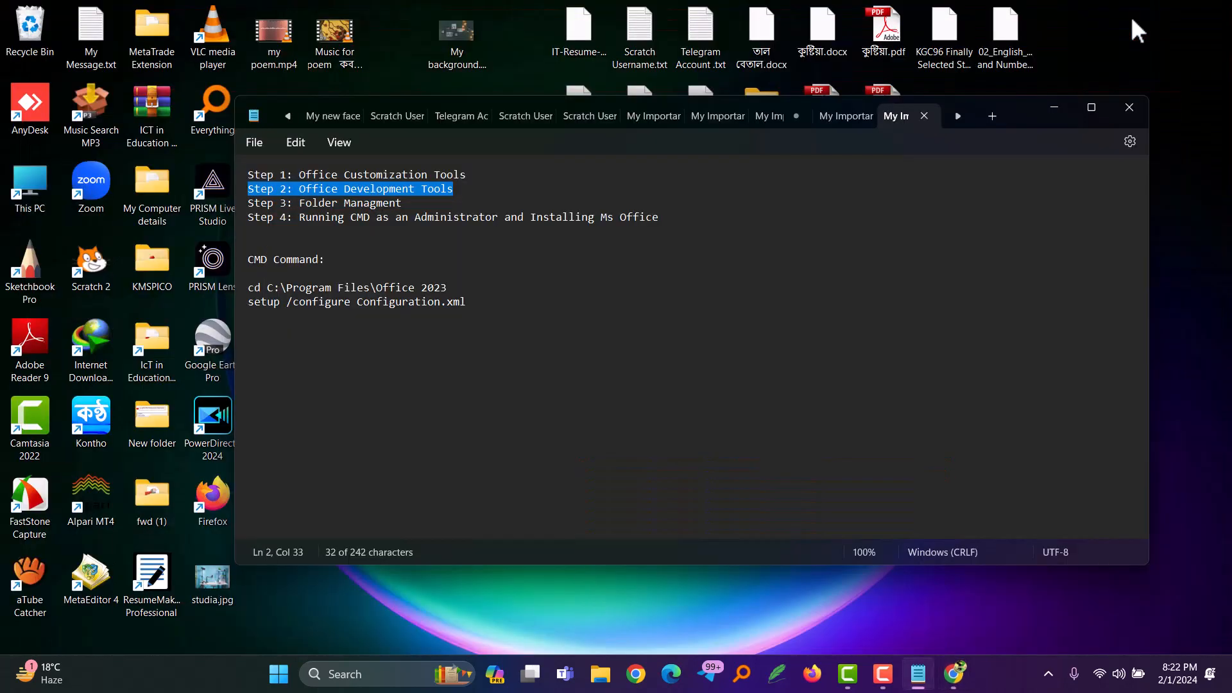
{"action": "left_click", "coordinate": [1053, 107]}
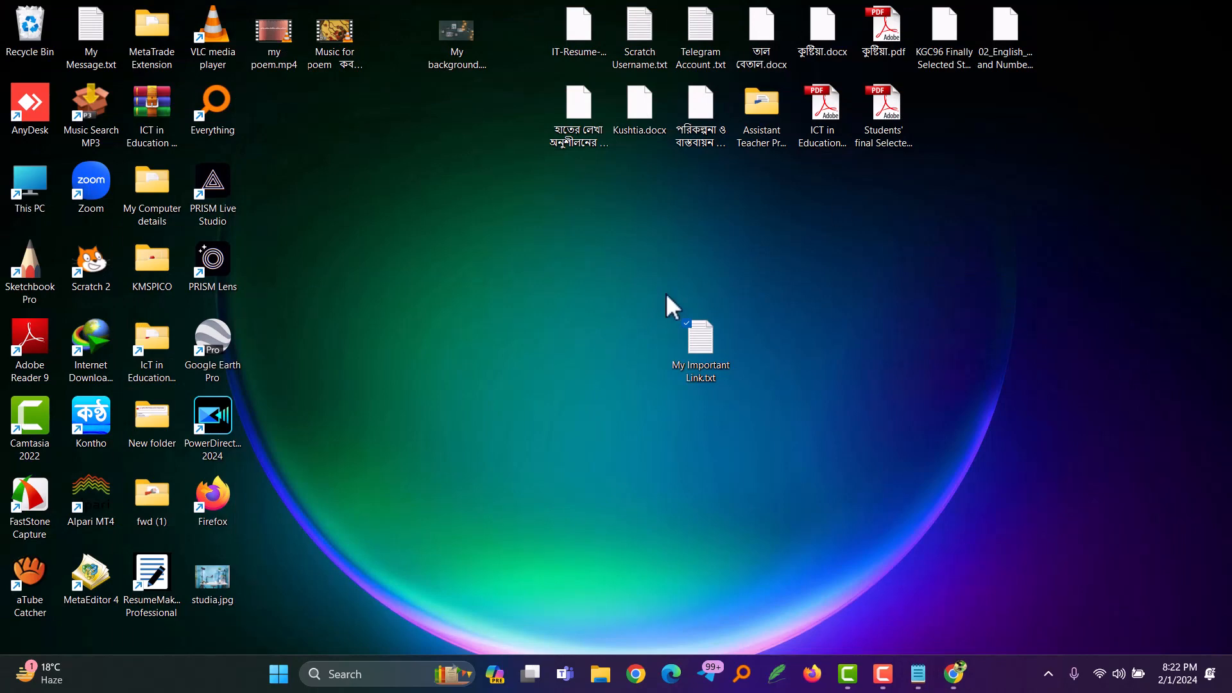
{"action": "double_click", "coordinate": [33, 186]}
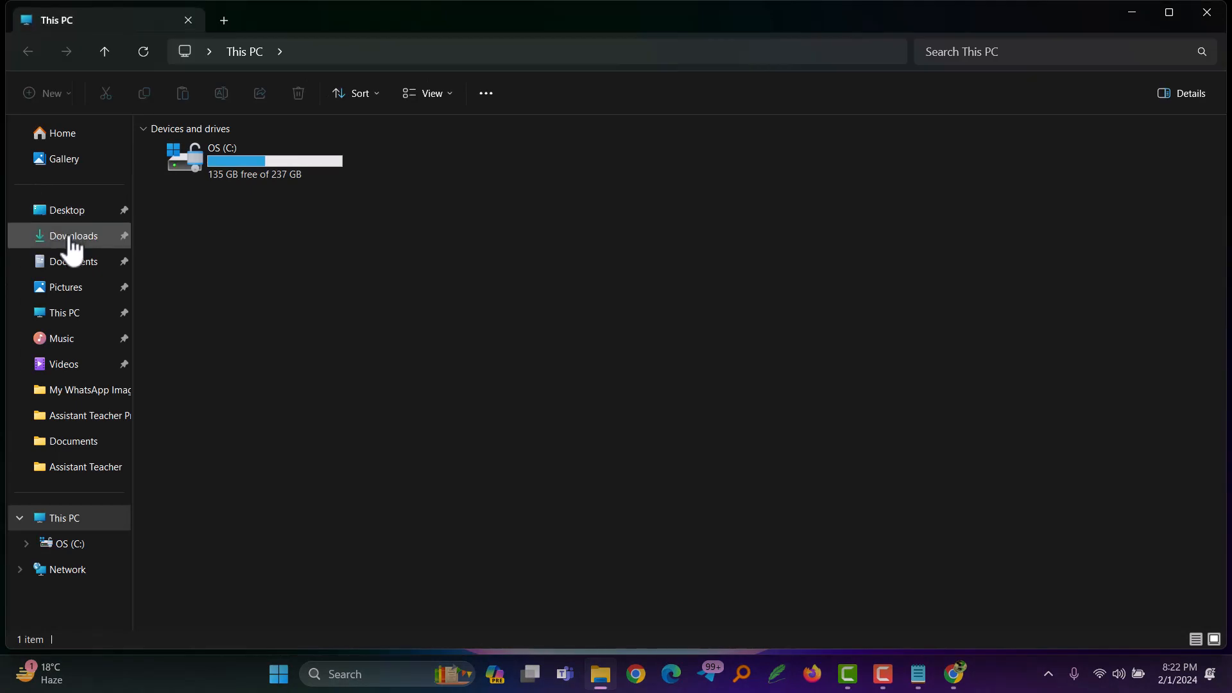
{"action": "left_click", "coordinate": [72, 249]}
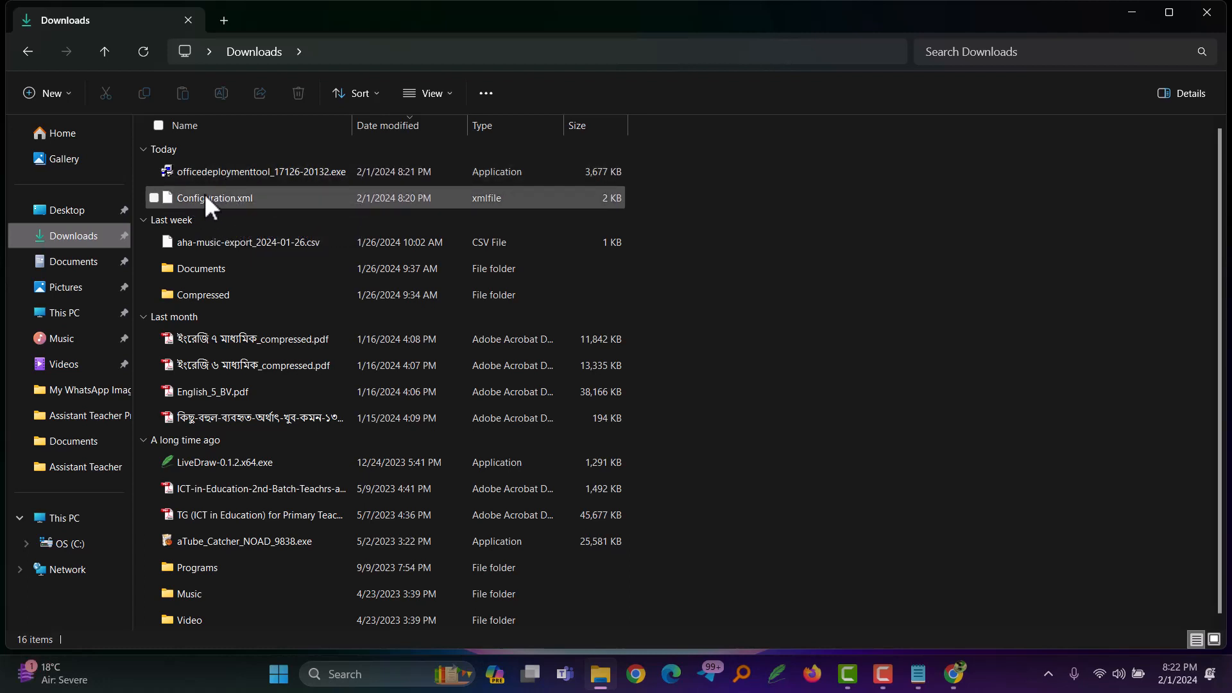
{"action": "mouse_move", "coordinate": [204, 194]}
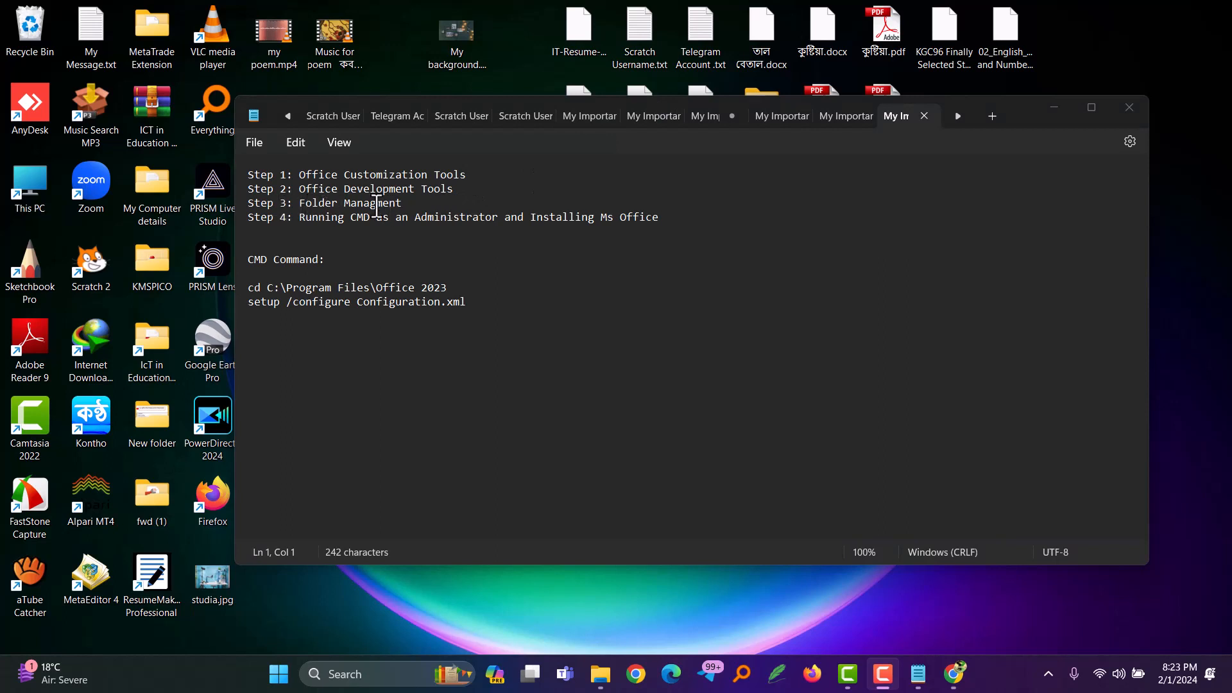
Step: Create a new folder named "Office 2023" in the Downloads folder
{"action": "left_click", "coordinate": [600, 675]}
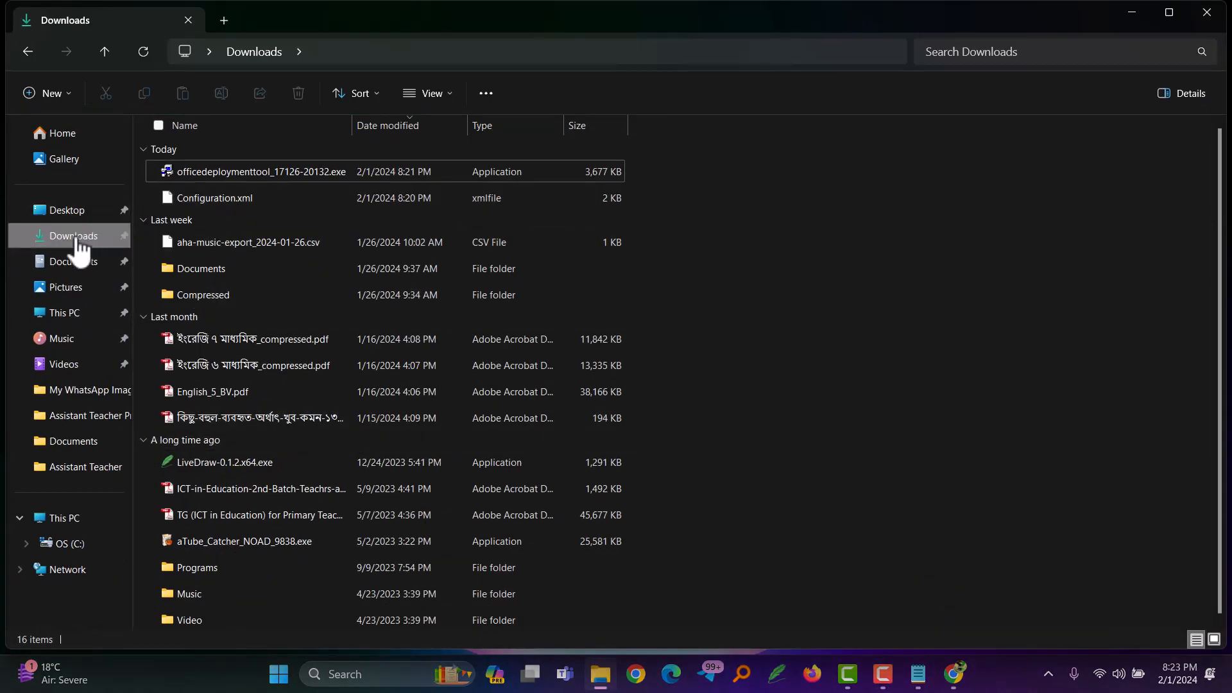
{"action": "left_click", "coordinate": [255, 200]}
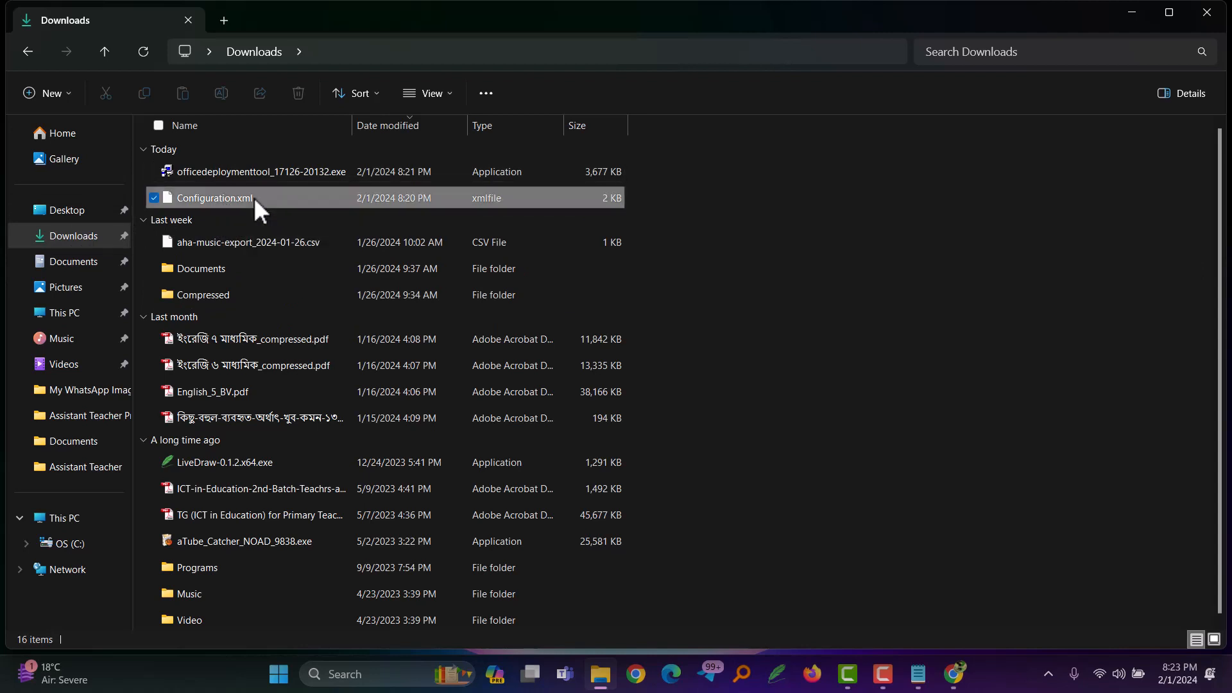
{"action": "left_click", "coordinate": [51, 91]}
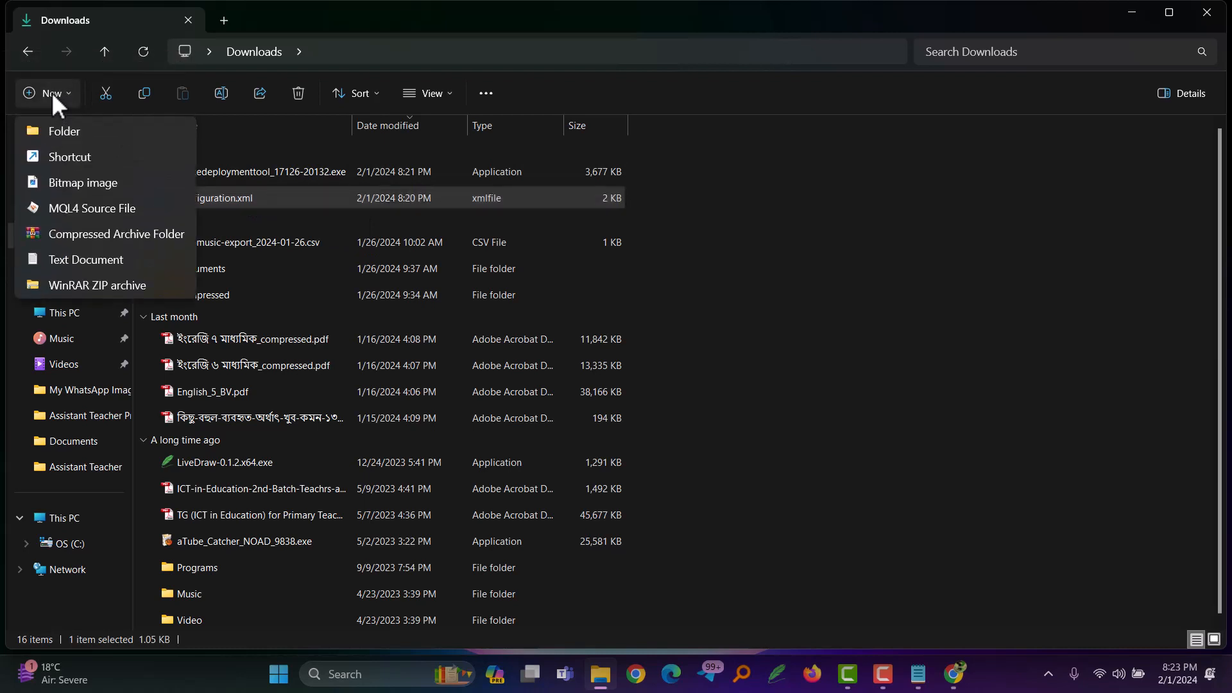
{"action": "left_click", "coordinate": [48, 133]}
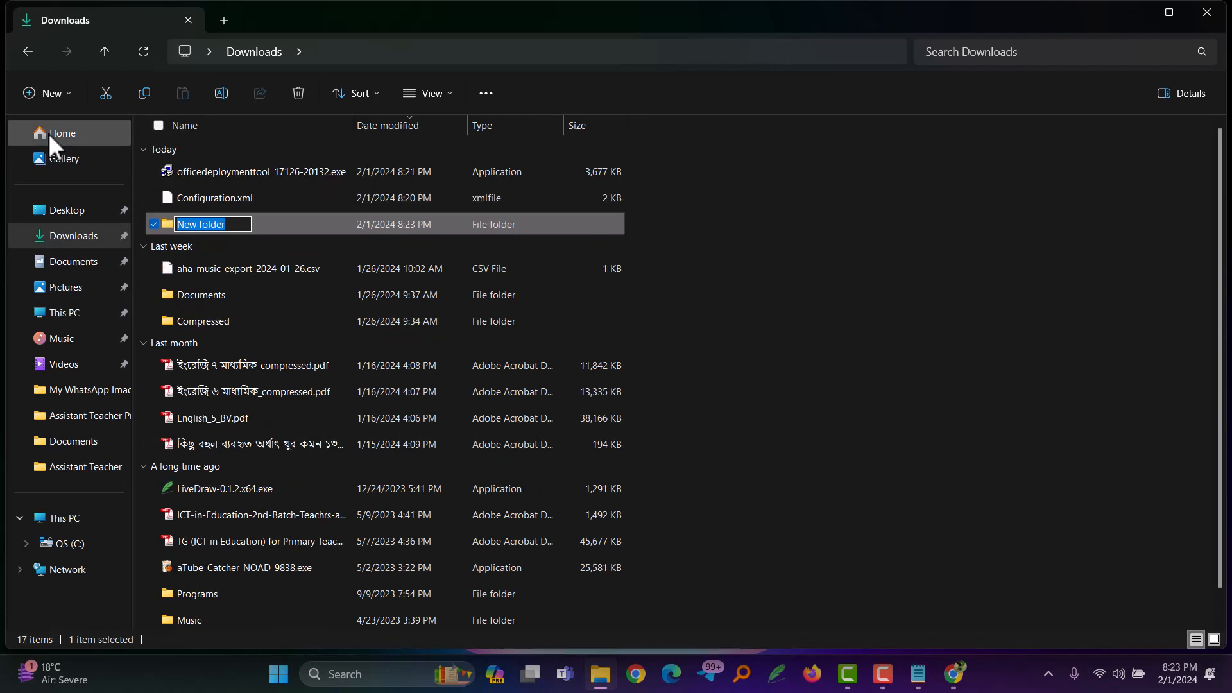
{"action": "type", "text": "Office "}
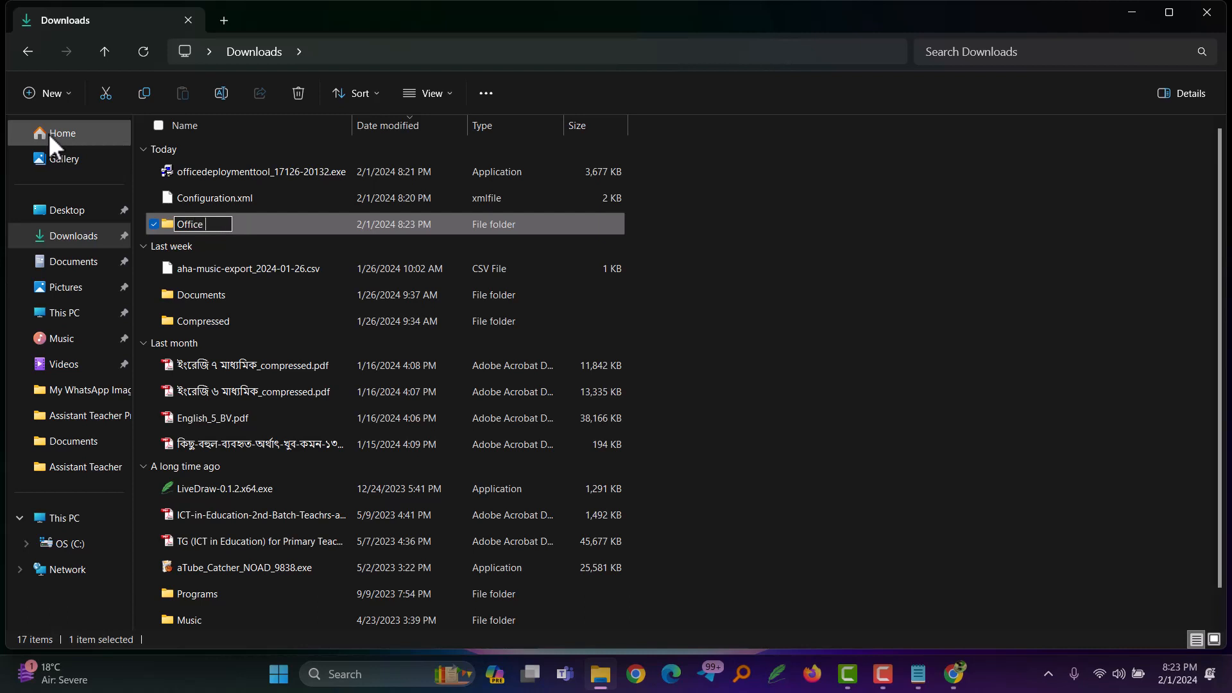
{"action": "type", "text": "2023"}
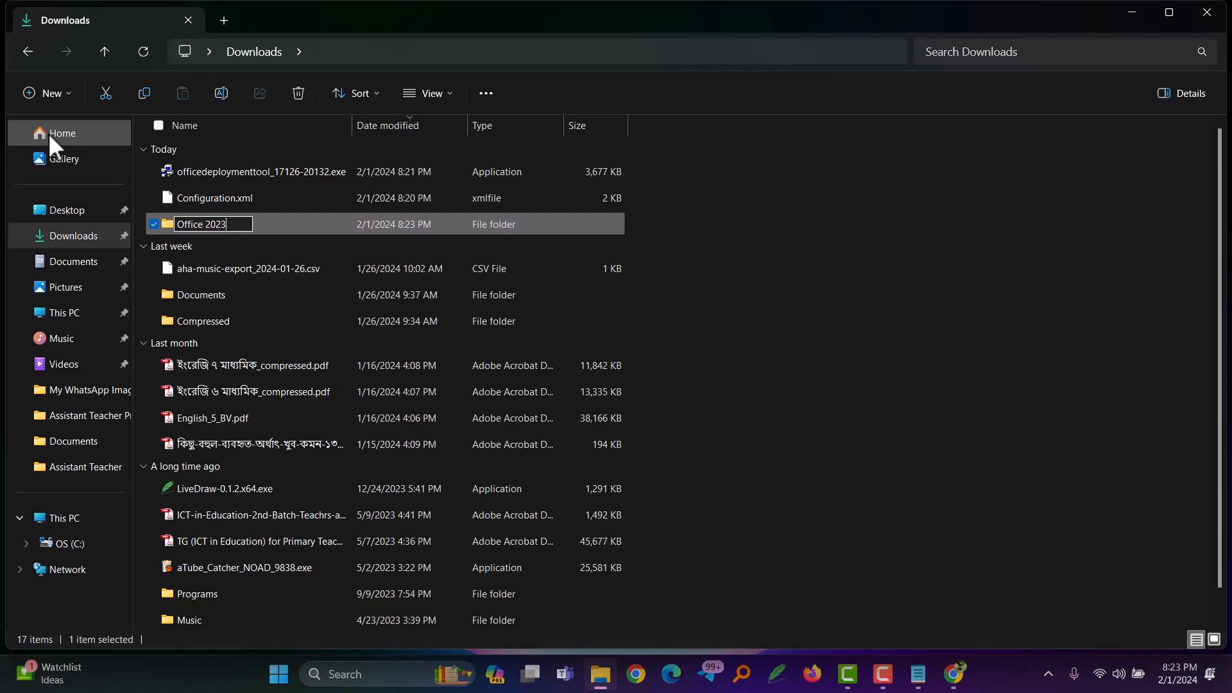
{"action": "key", "text": "Return"}
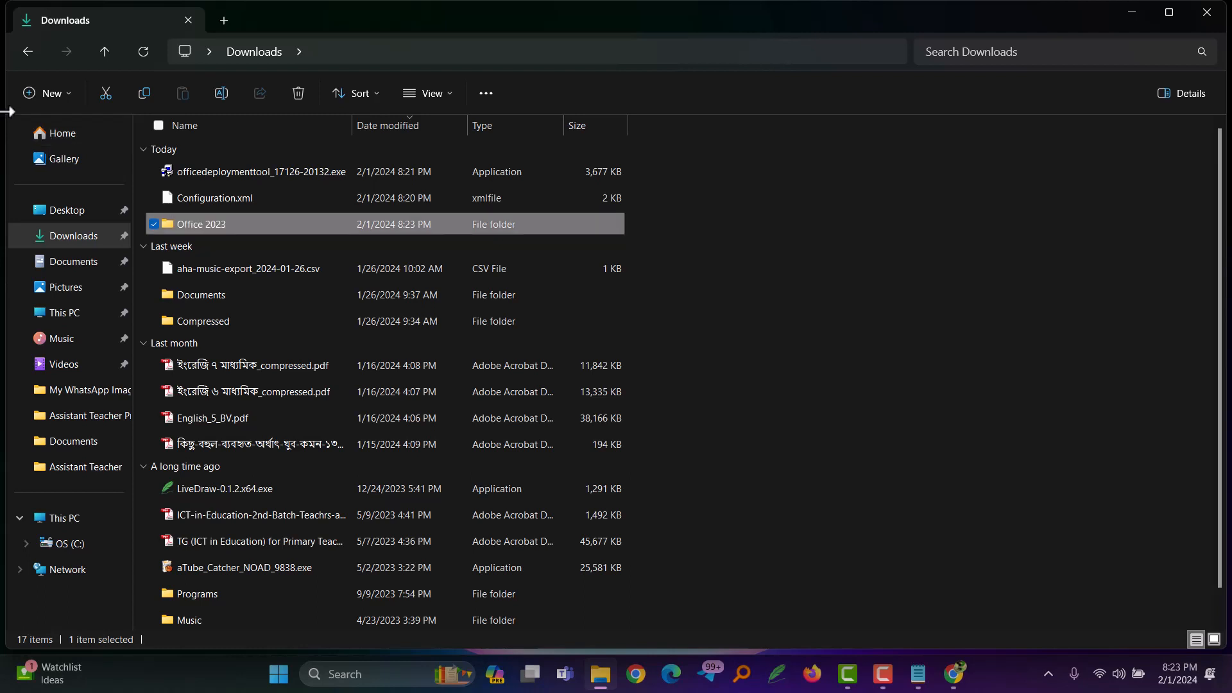
Step: Move officedeploymenttool_17126-20132.exe and Configuration.xml from Downloads into the Office 2023 folder
{"action": "left_click", "coordinate": [206, 175]}
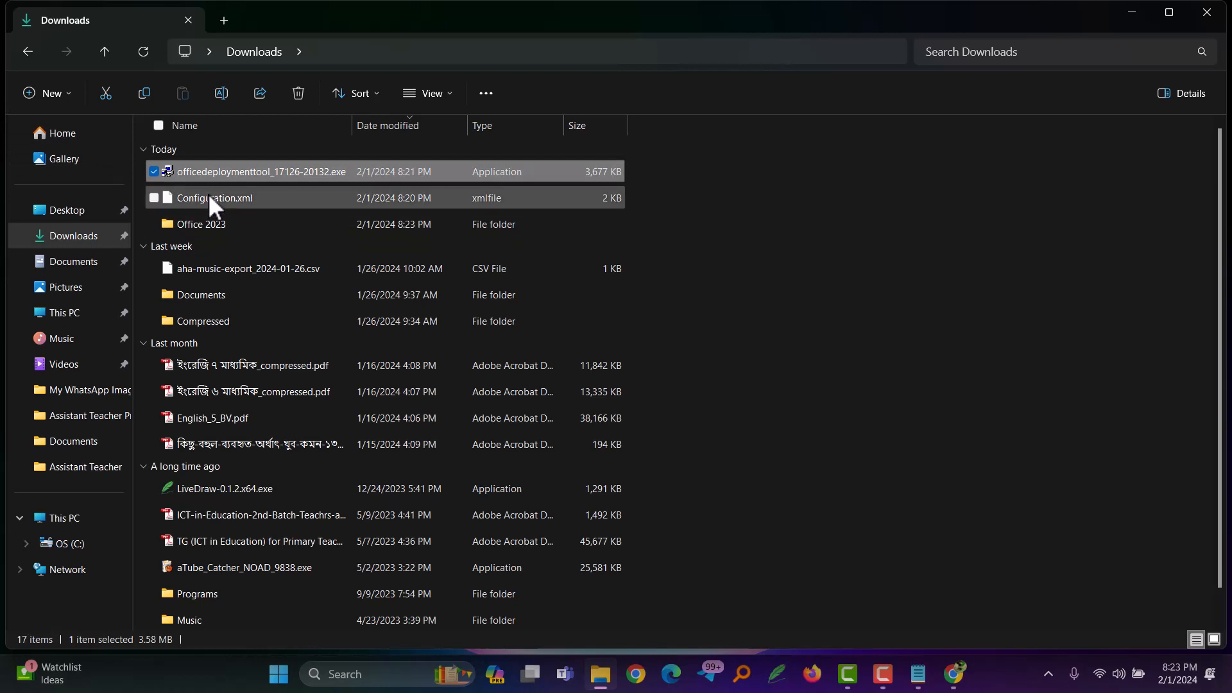
{"action": "left_click", "coordinate": [209, 194], "text": "ctrl"}
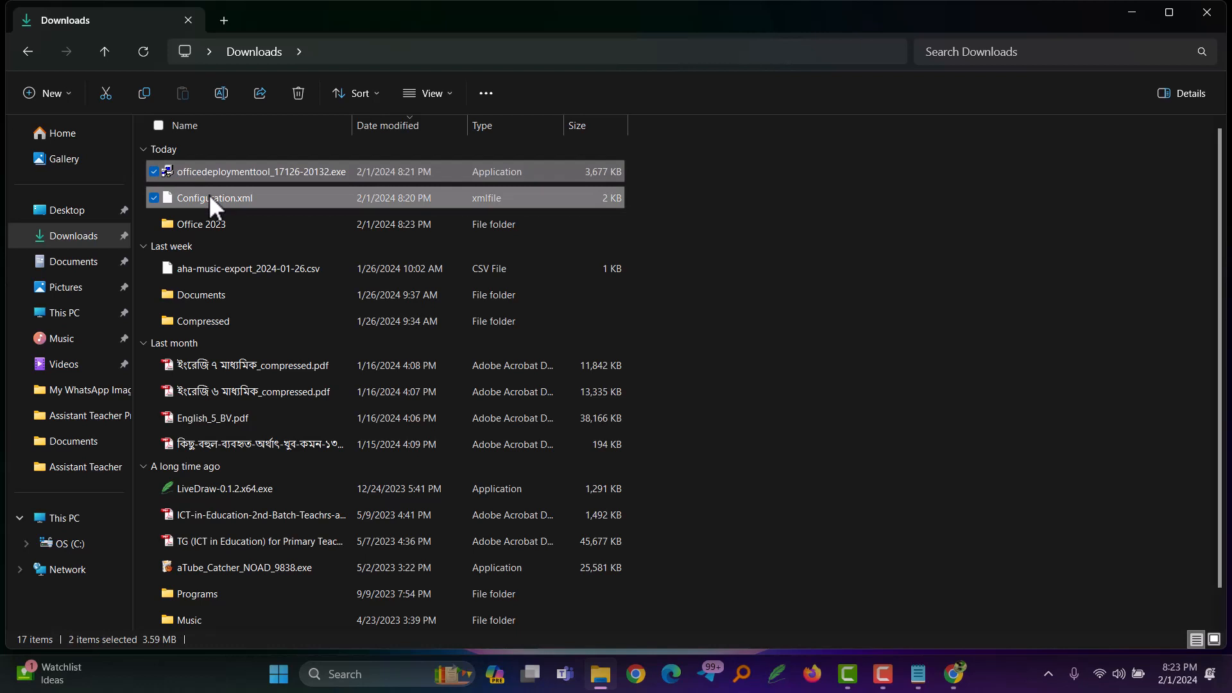
{"action": "right_click", "coordinate": [209, 194]}
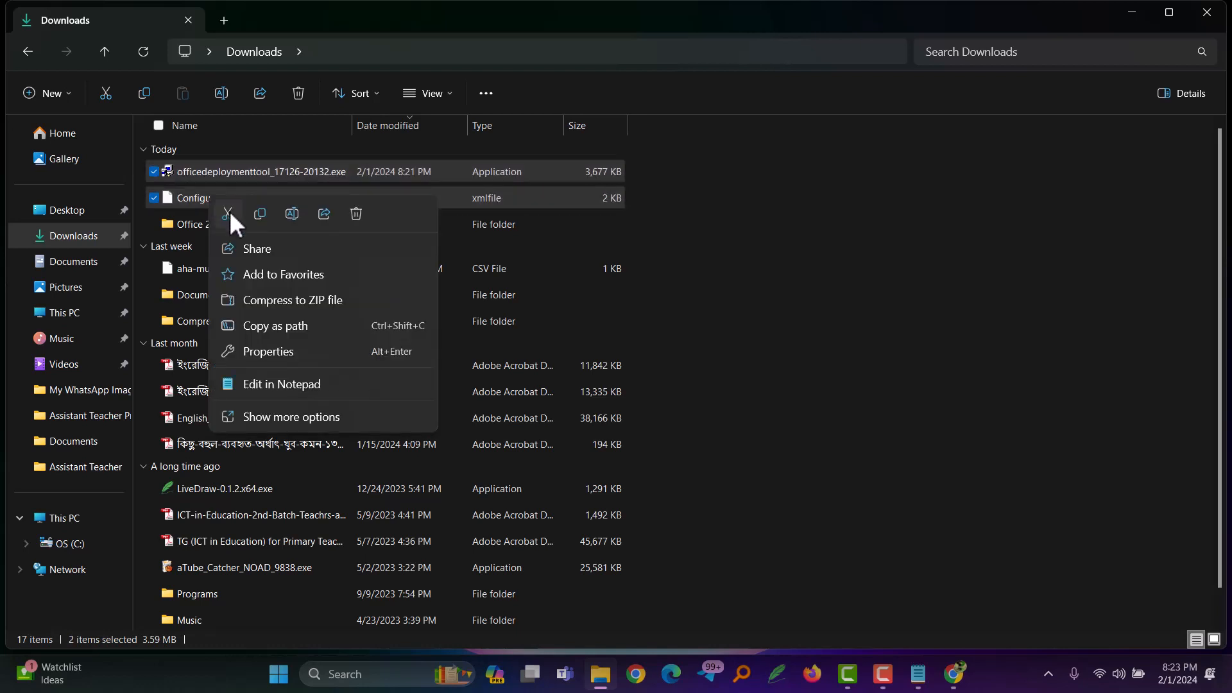
{"action": "left_click", "coordinate": [229, 211]}
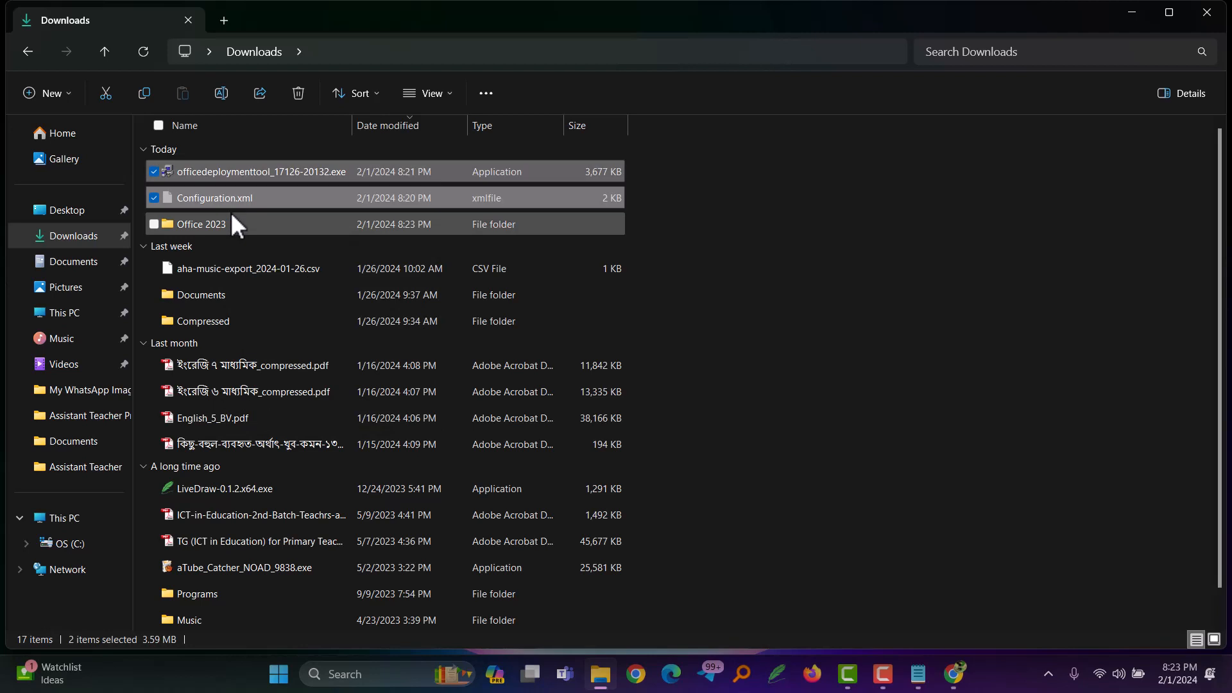
{"action": "double_click", "coordinate": [198, 225]}
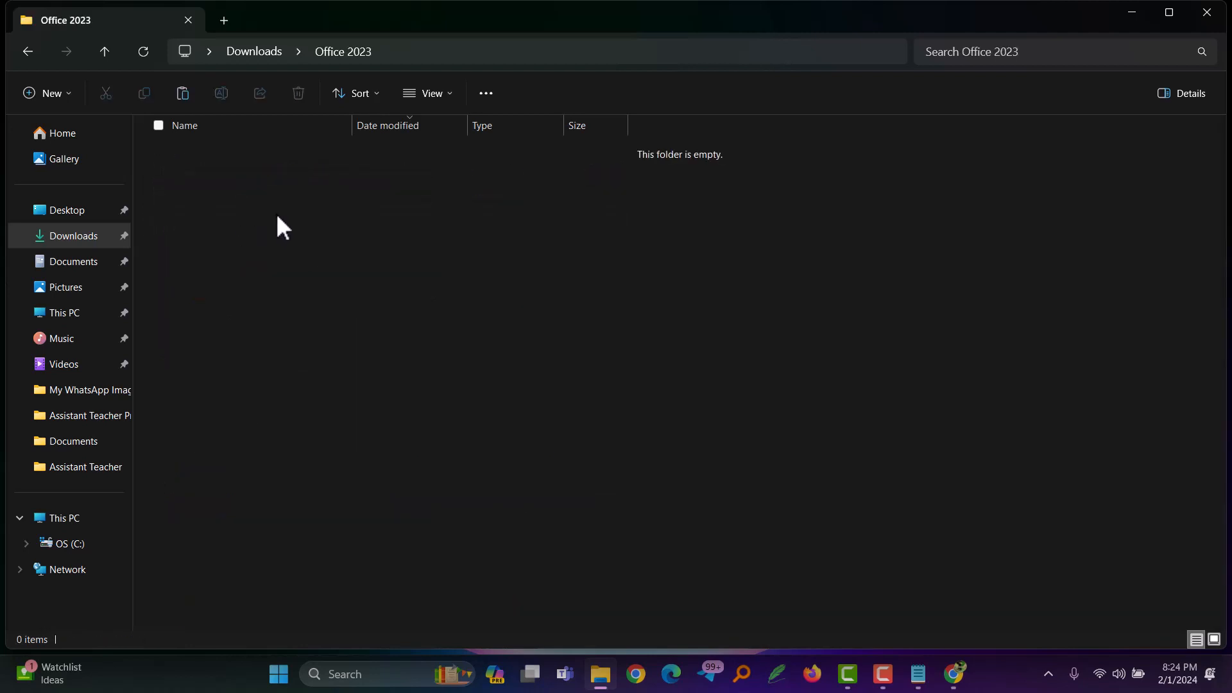
{"action": "key", "text": "ctrl+v"}
Step: Check the contents of the Office 2023 folder and return to the Downloads folder
{"action": "left_click", "coordinate": [28, 51]}
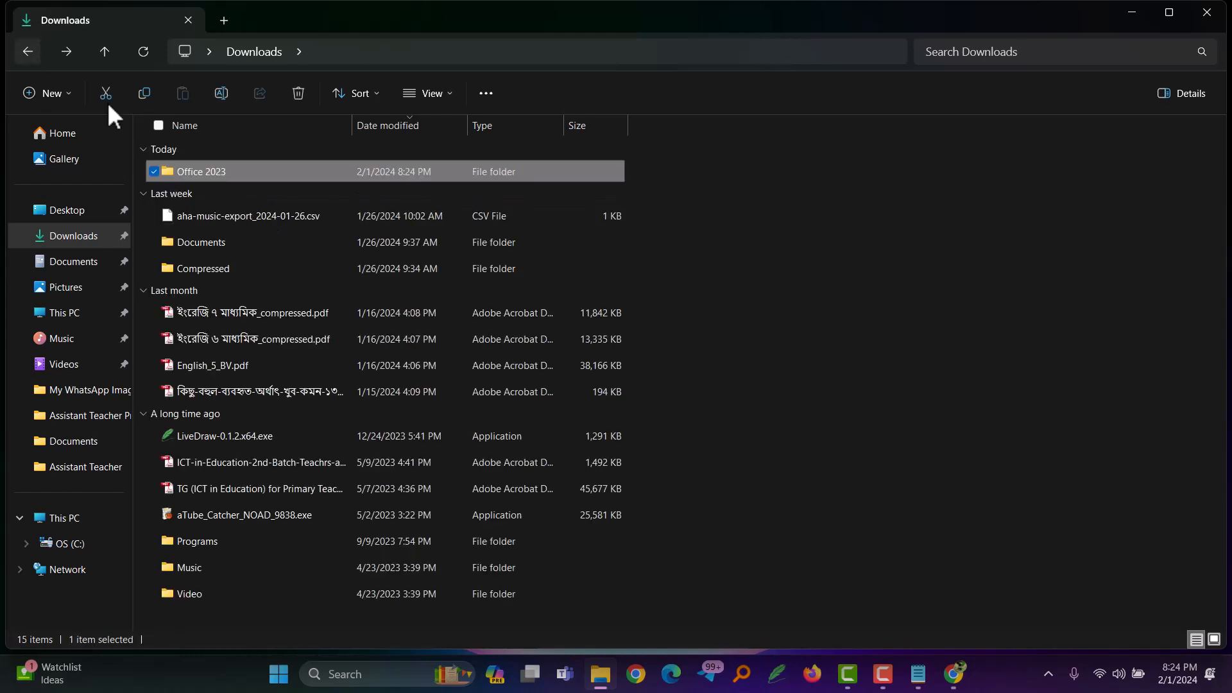
{"action": "double_click", "coordinate": [177, 173]}
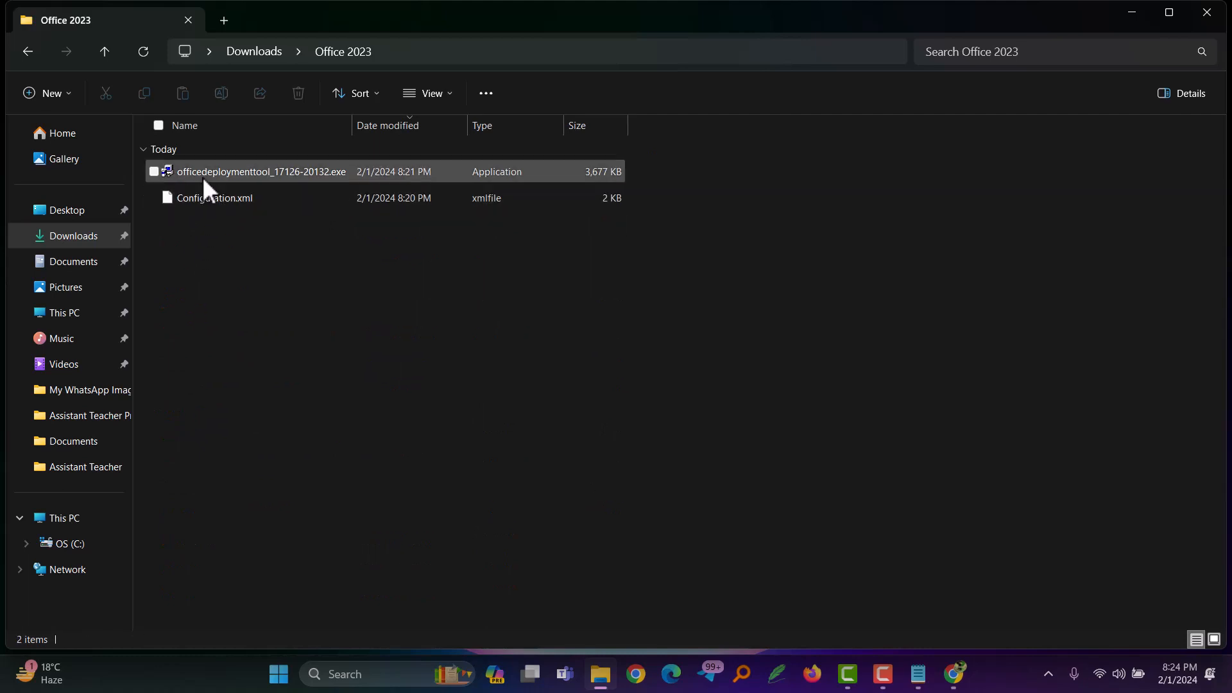
{"action": "left_click", "coordinate": [28, 50]}
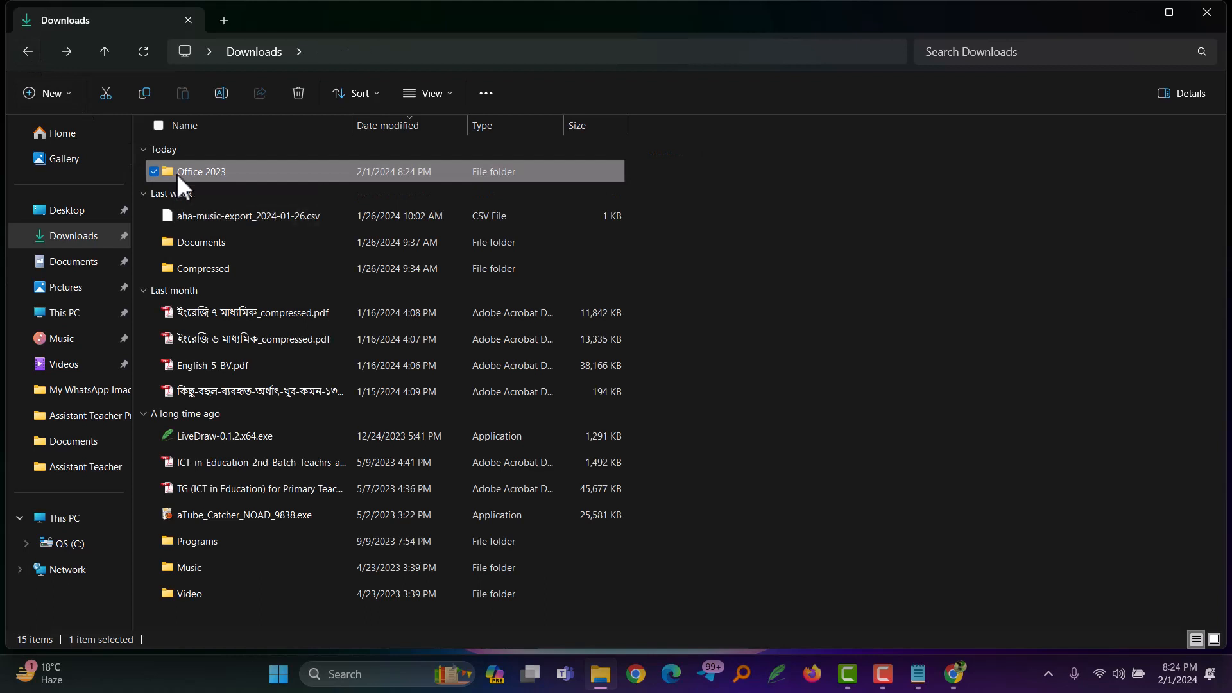
{"action": "left_click", "coordinate": [178, 175]}
{"action": "right_click", "coordinate": [179, 175]}
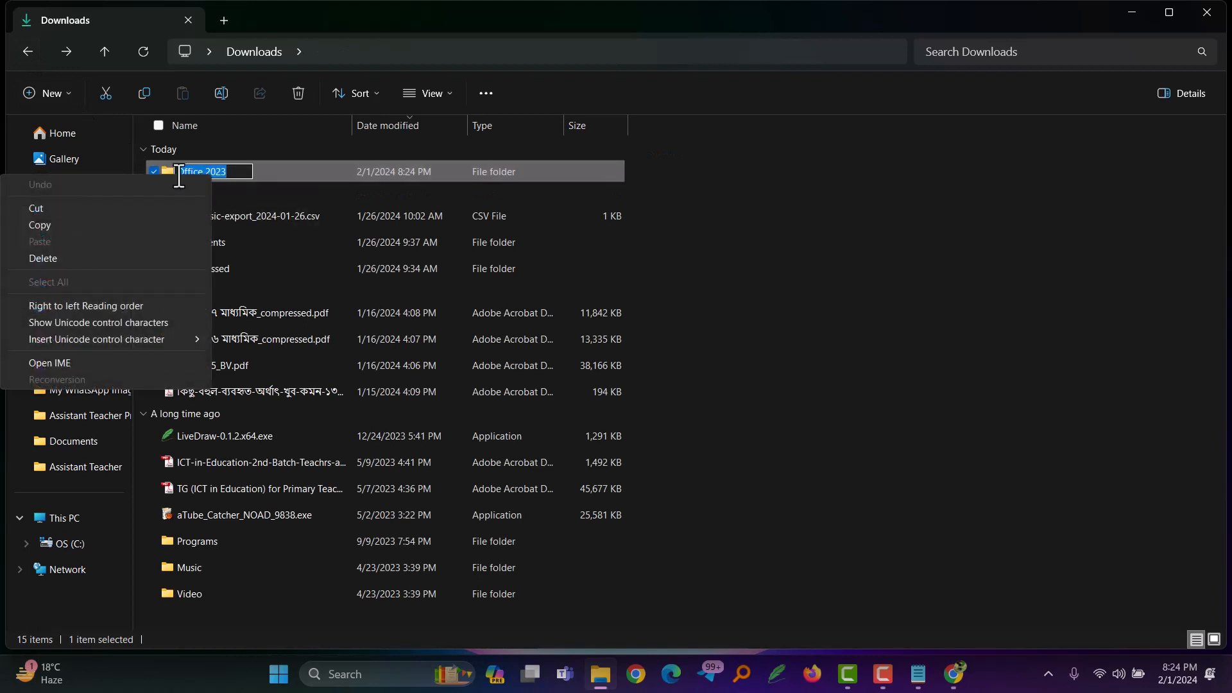
{"action": "left_click", "coordinate": [311, 165]}
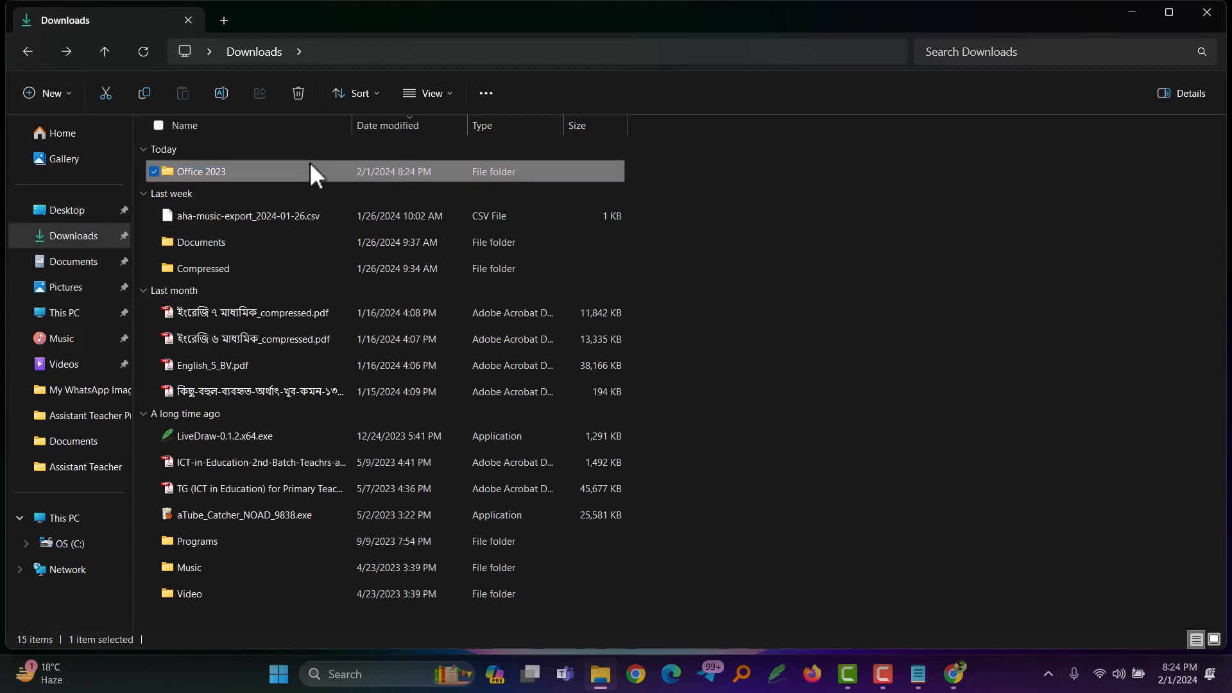
{"action": "double_click", "coordinate": [164, 166]}
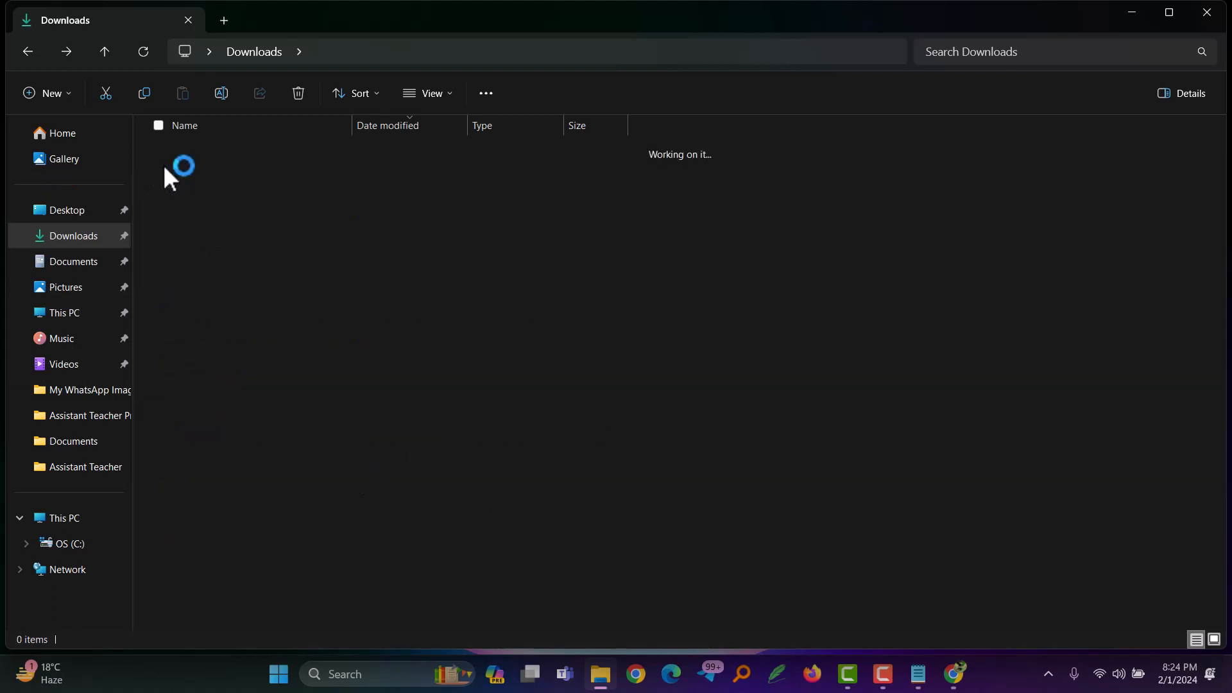
{"action": "left_click", "coordinate": [28, 57]}
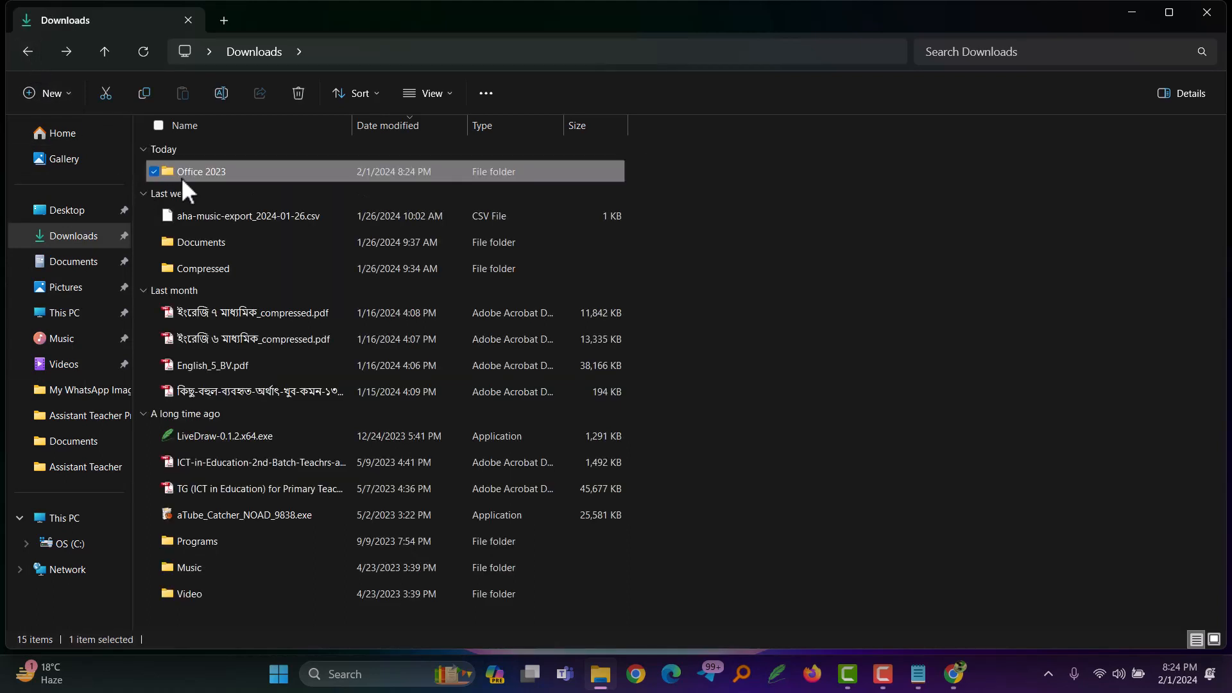
{"action": "left_click", "coordinate": [767, 257]}
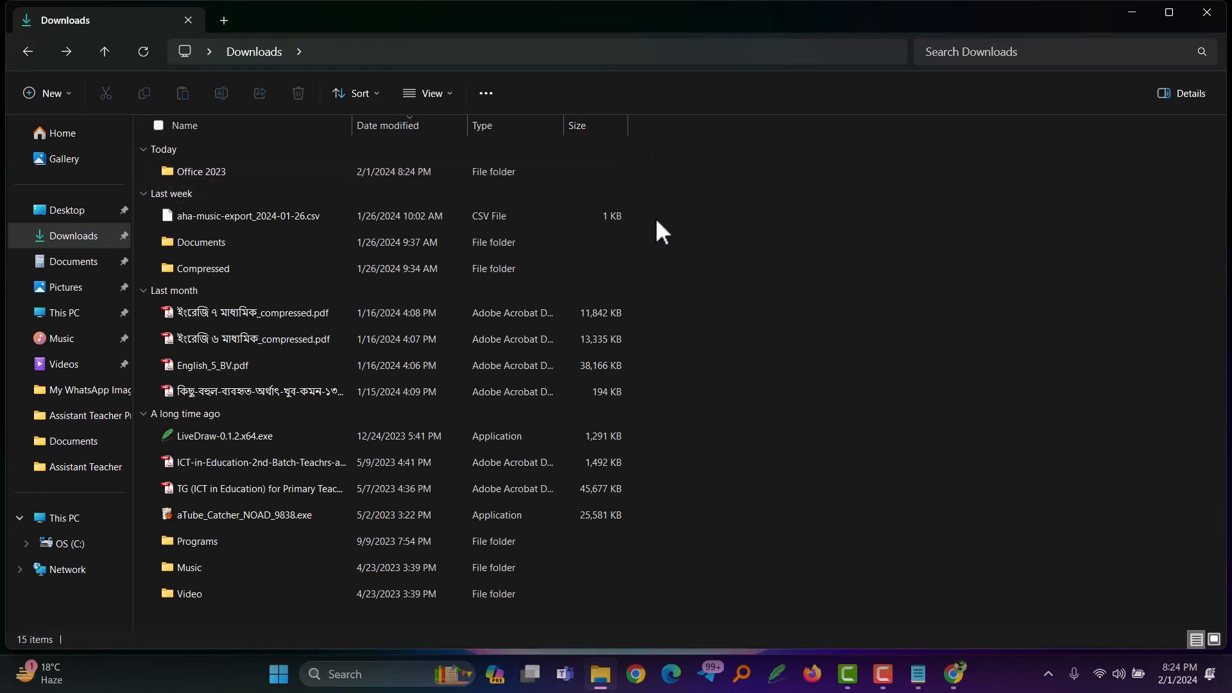
Step: Cut the Office 2023 folder from the Downloads folder
{"action": "mouse_move", "coordinate": [233, 175]}
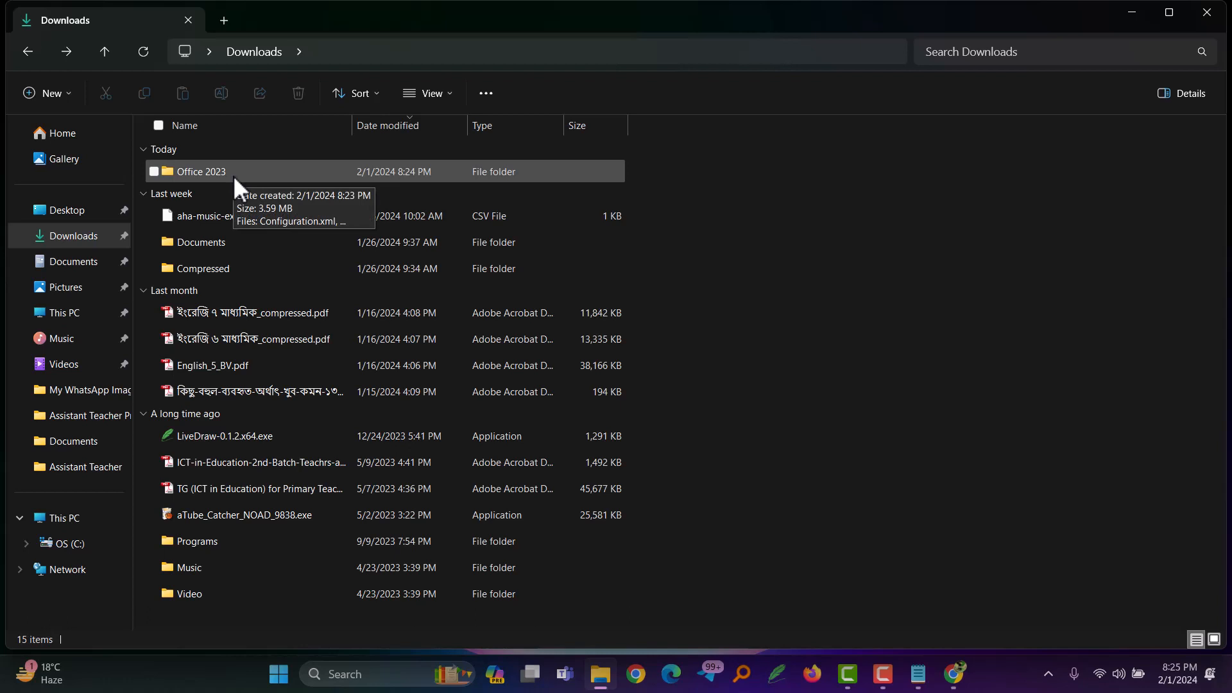
{"action": "right_click", "coordinate": [232, 175]}
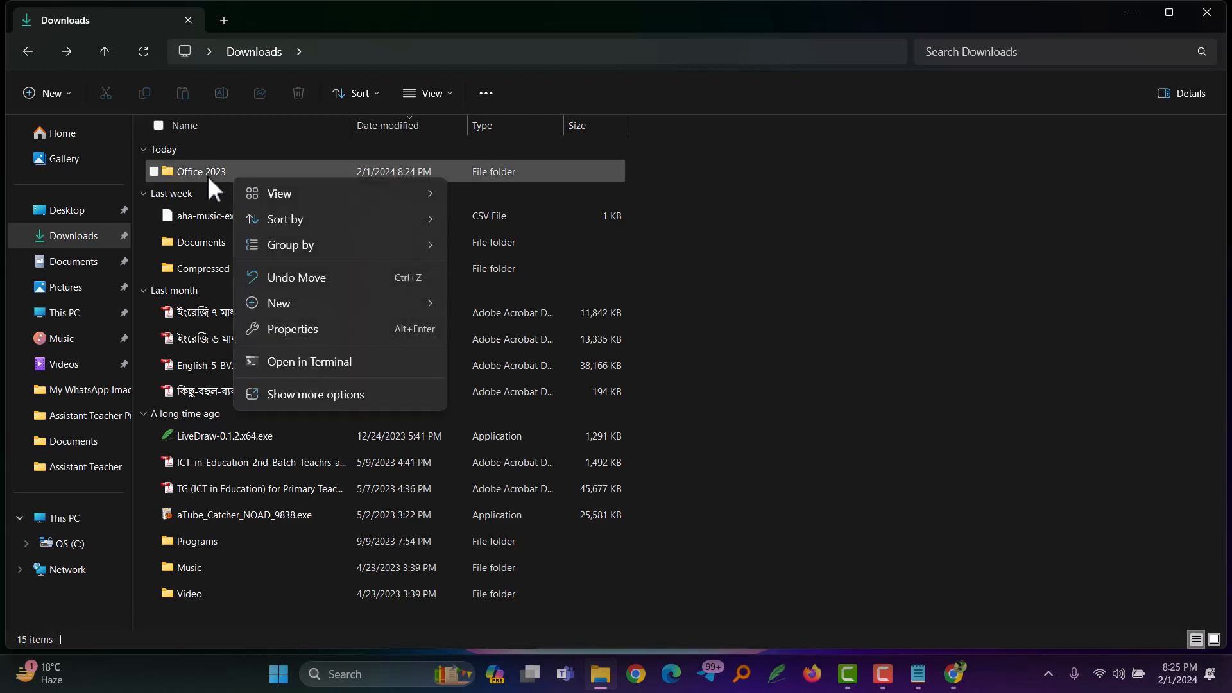
{"action": "left_click", "coordinate": [206, 175]}
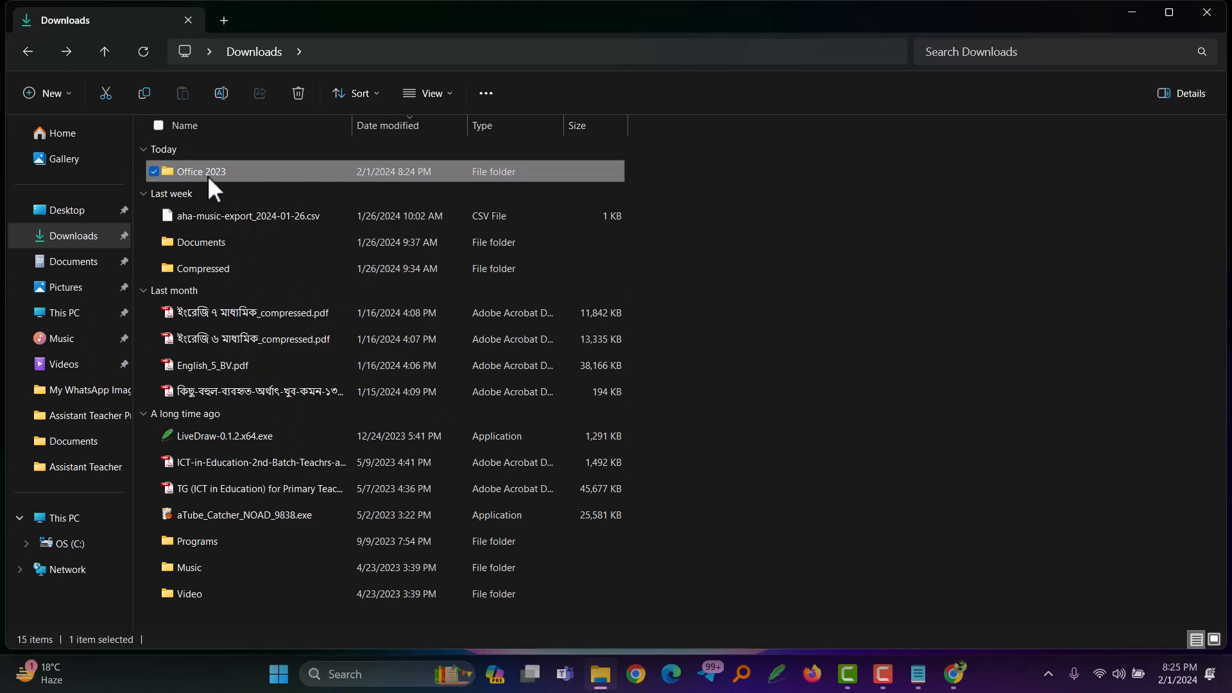
{"action": "right_click", "coordinate": [207, 176]}
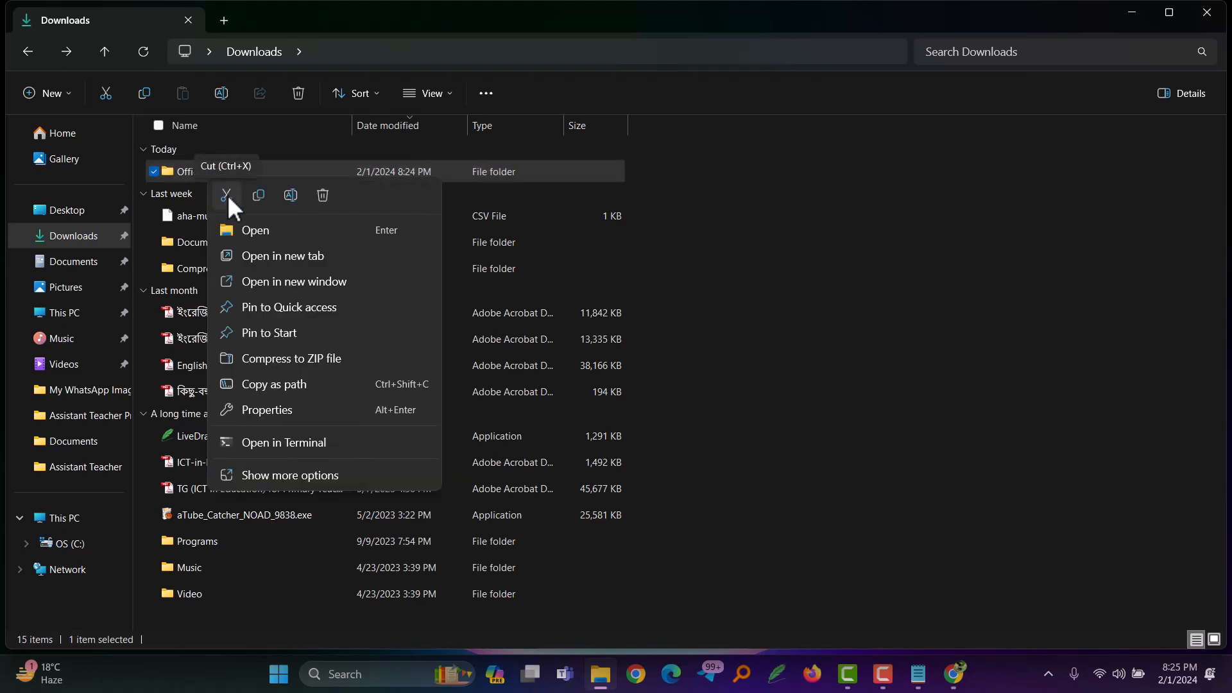
{"action": "left_click", "coordinate": [226, 194]}
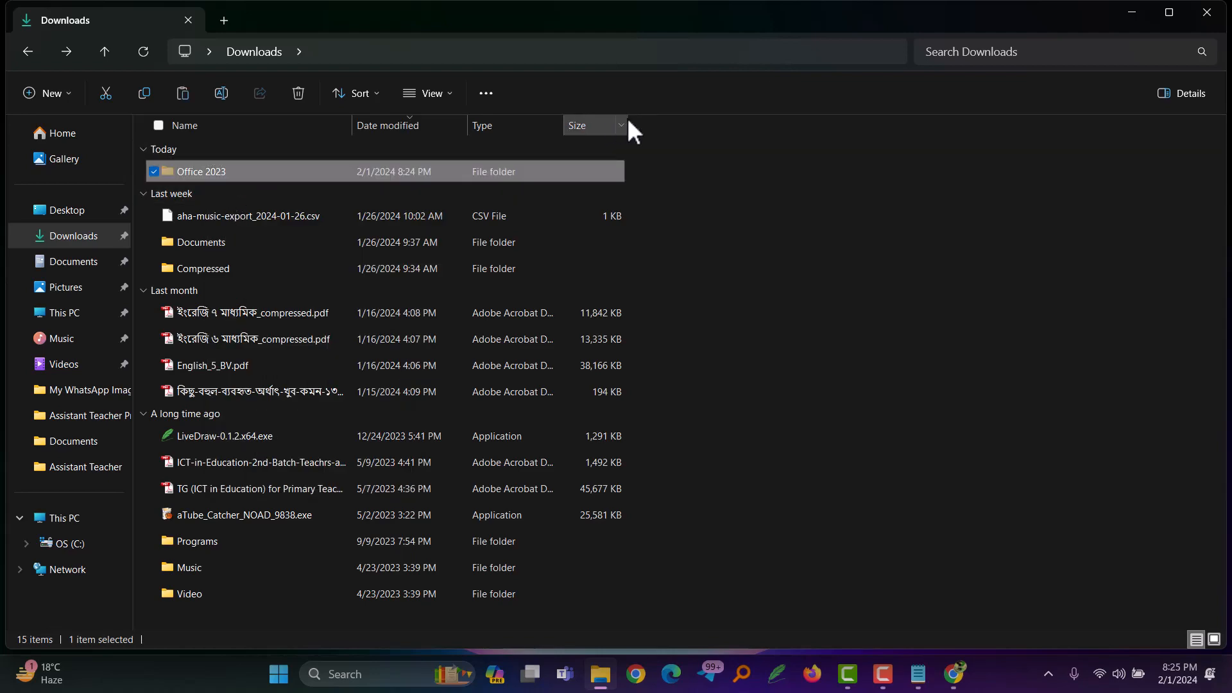
Step: Minimize the open windows and paste the cut Office 2023 folder into Program Files on the OS (C:) drive
{"action": "left_click", "coordinate": [1130, 12]}
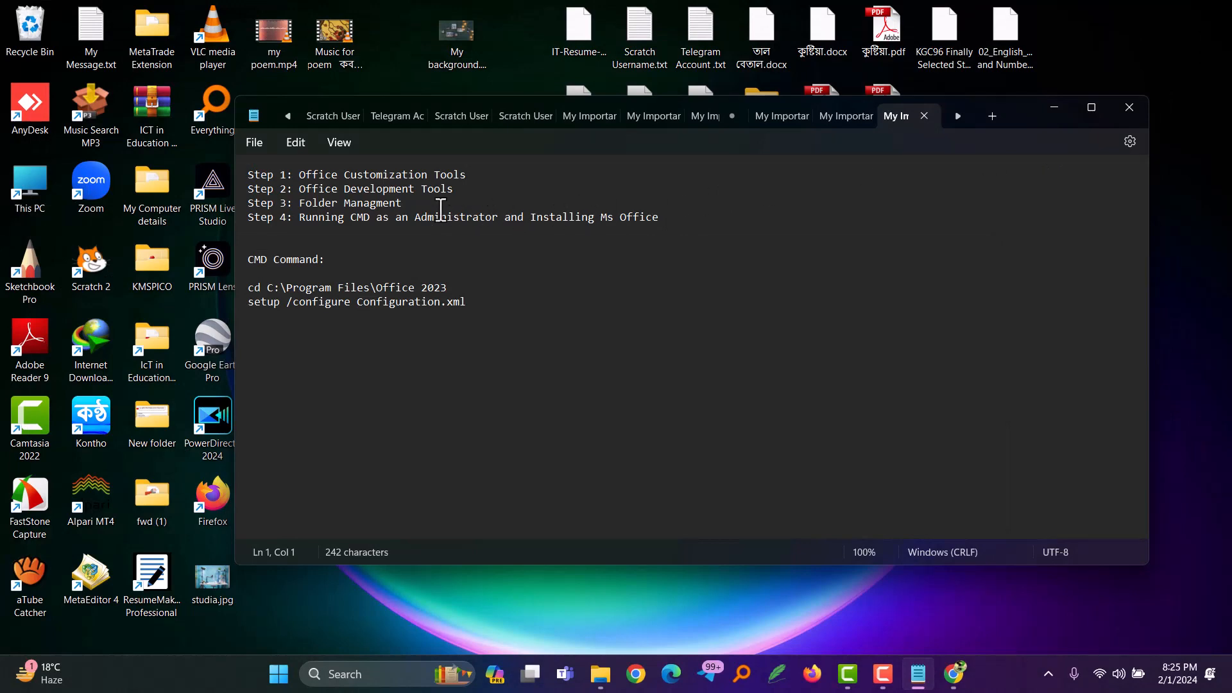
{"action": "left_click", "coordinate": [1053, 108]}
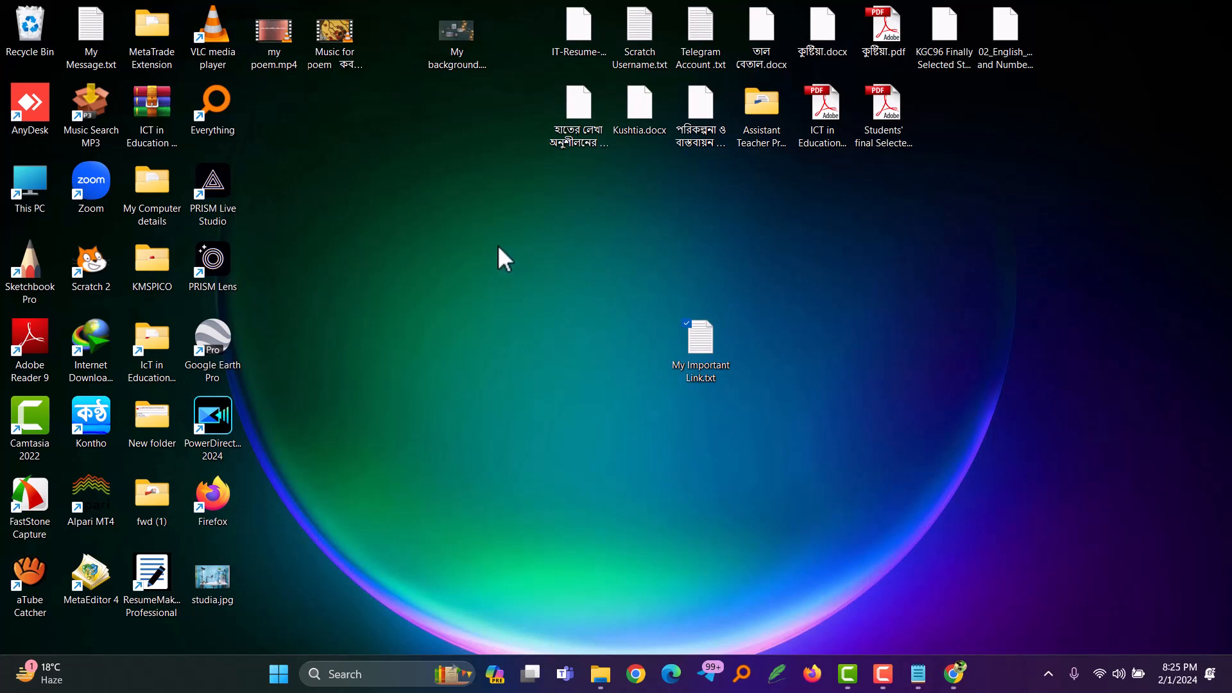
{"action": "double_click", "coordinate": [33, 188]}
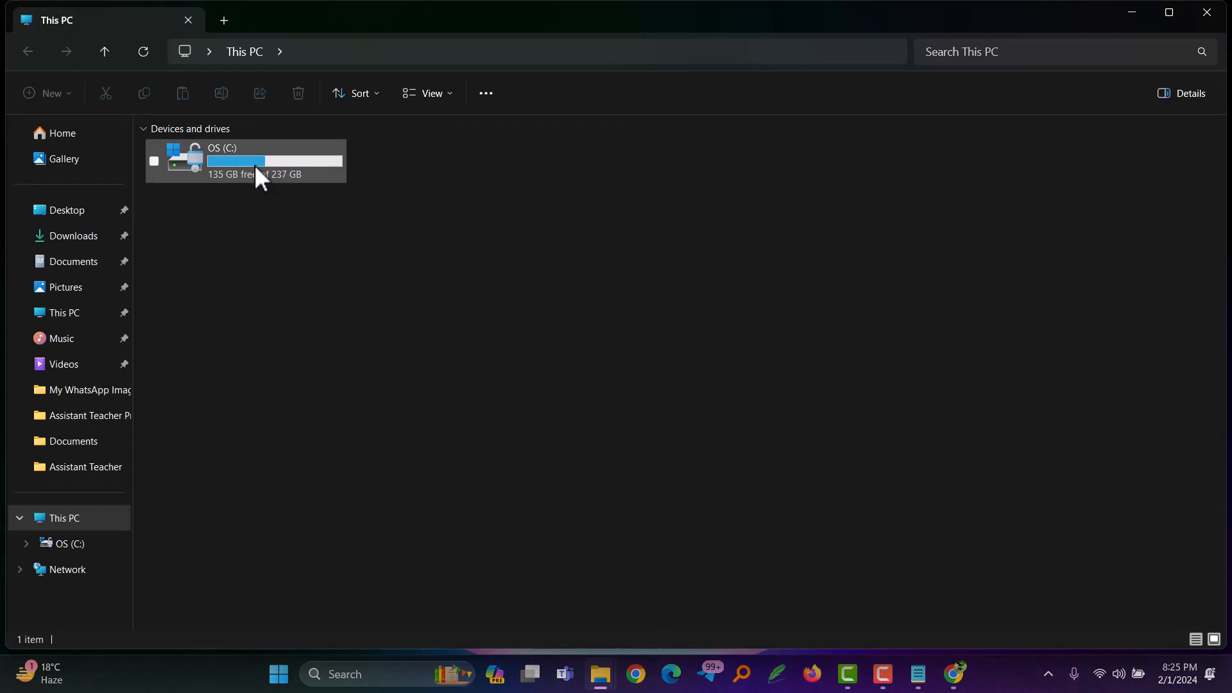
{"action": "double_click", "coordinate": [255, 167]}
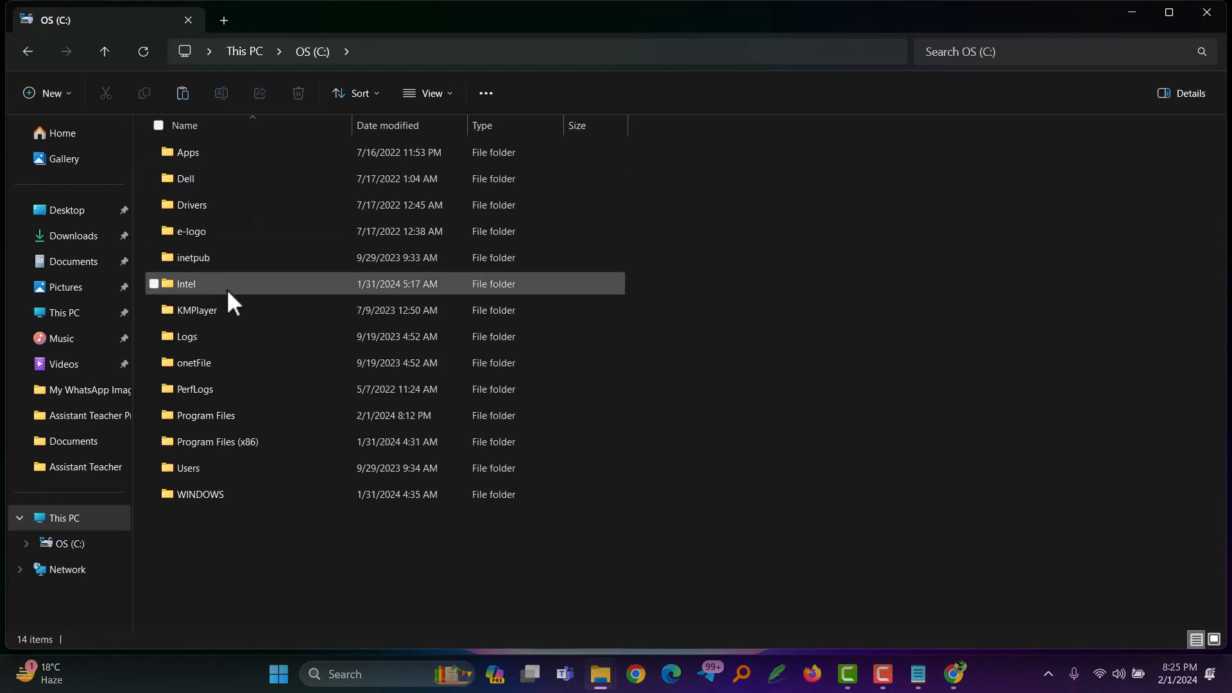
{"action": "double_click", "coordinate": [206, 417]}
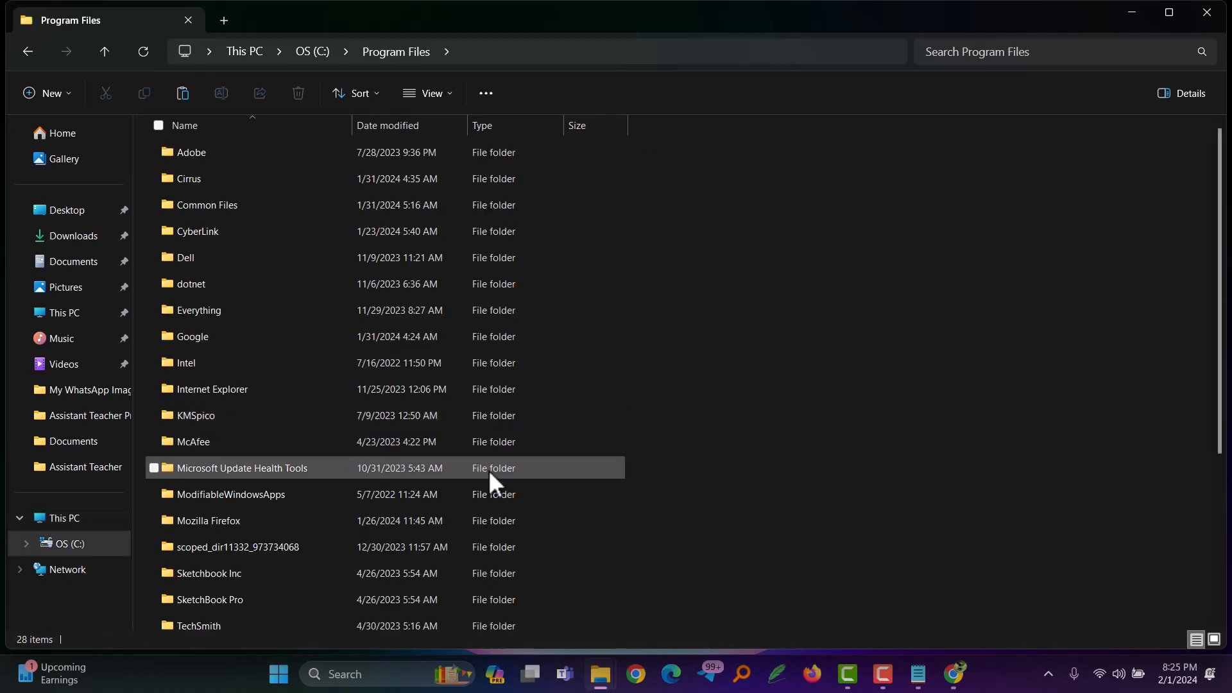
{"action": "right_click", "coordinate": [784, 467]}
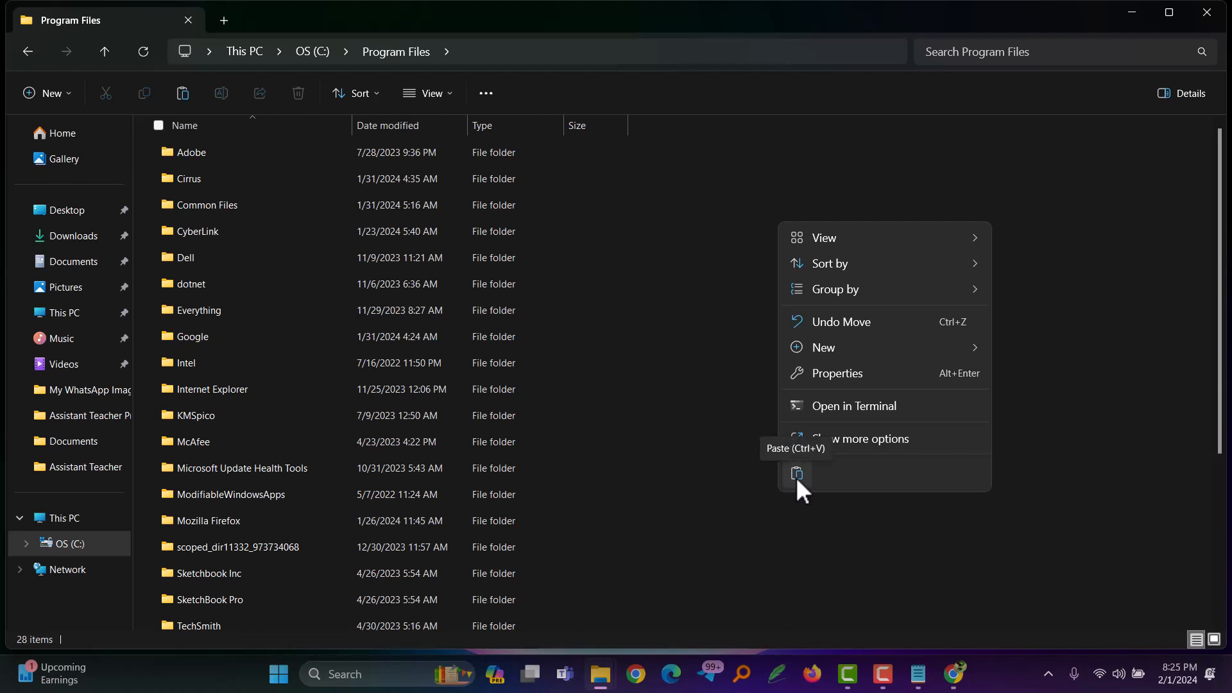
{"action": "left_click", "coordinate": [797, 475]}
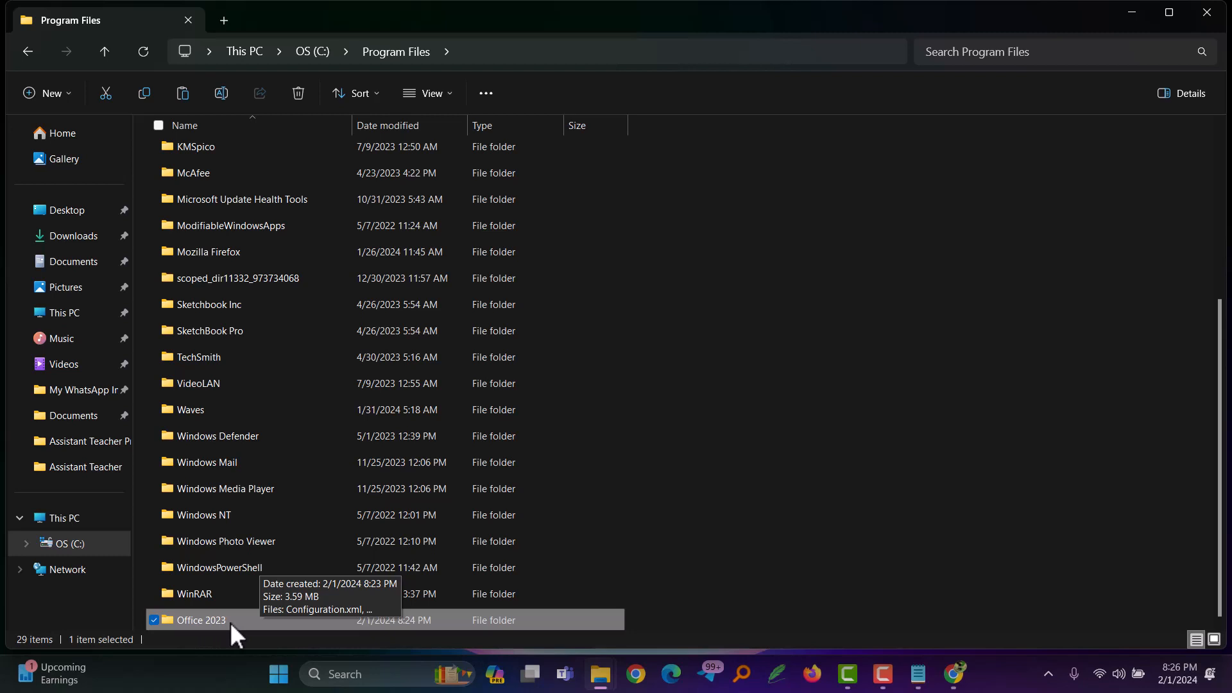
Step: Open the Office 2023 folder inside Program Files
{"action": "double_click", "coordinate": [166, 623]}
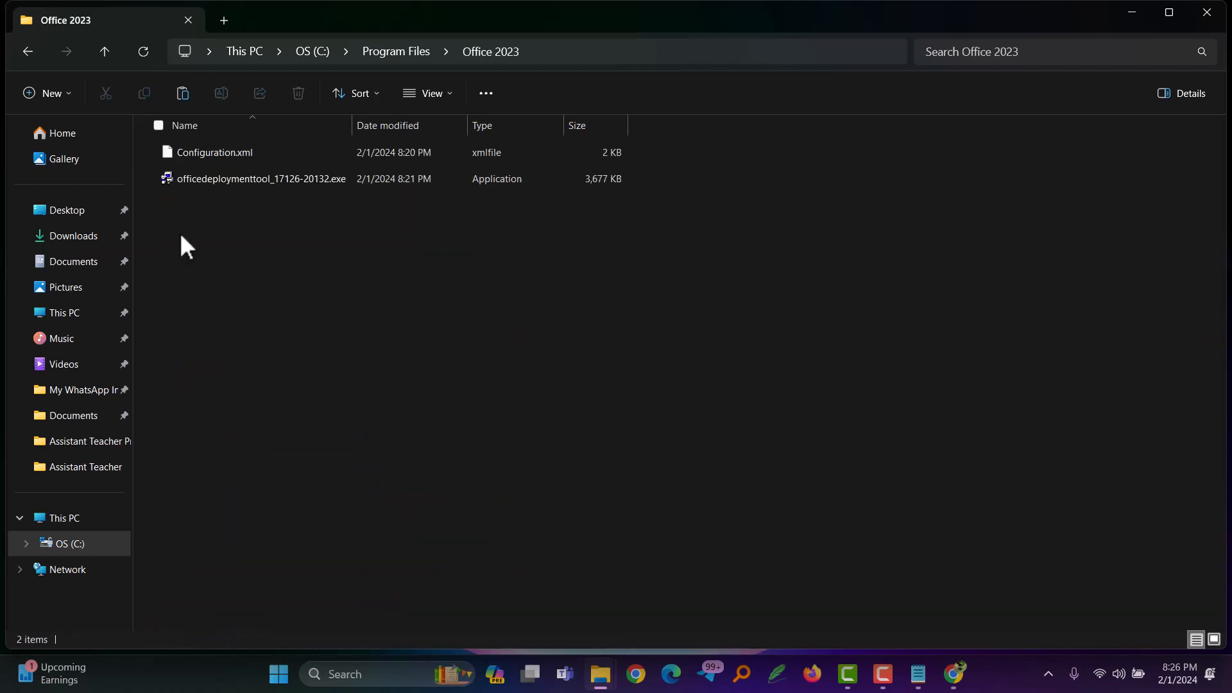
{"action": "left_click", "coordinate": [27, 53]}
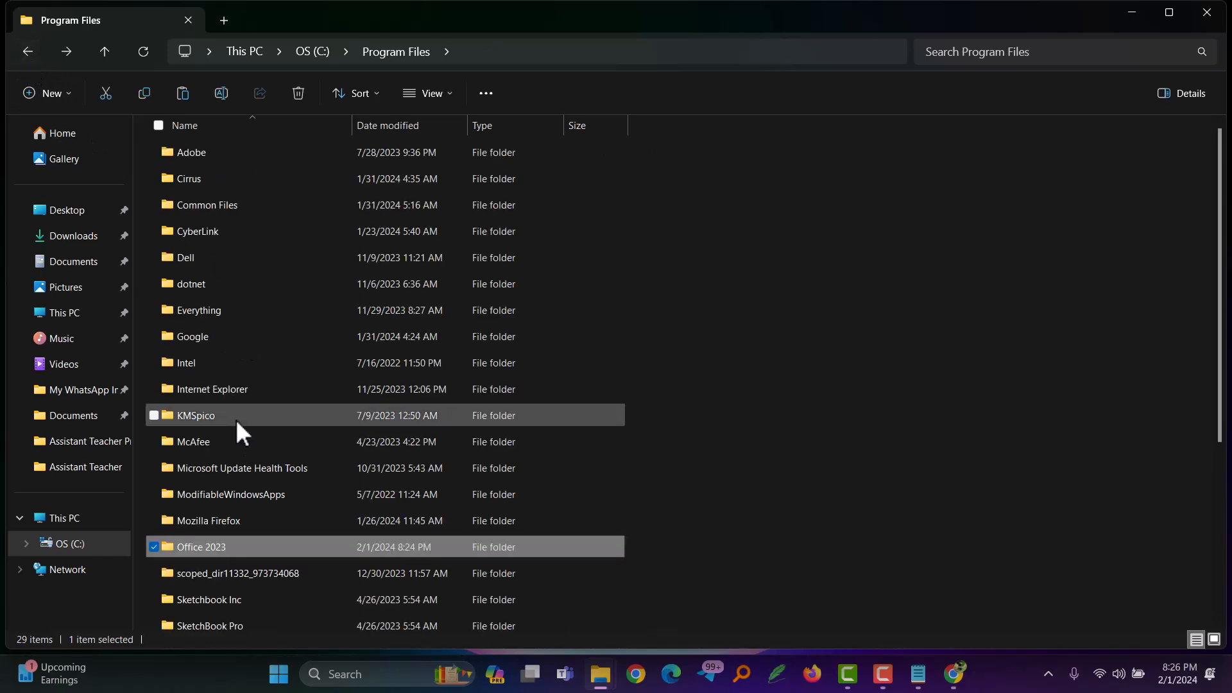
{"action": "double_click", "coordinate": [194, 547]}
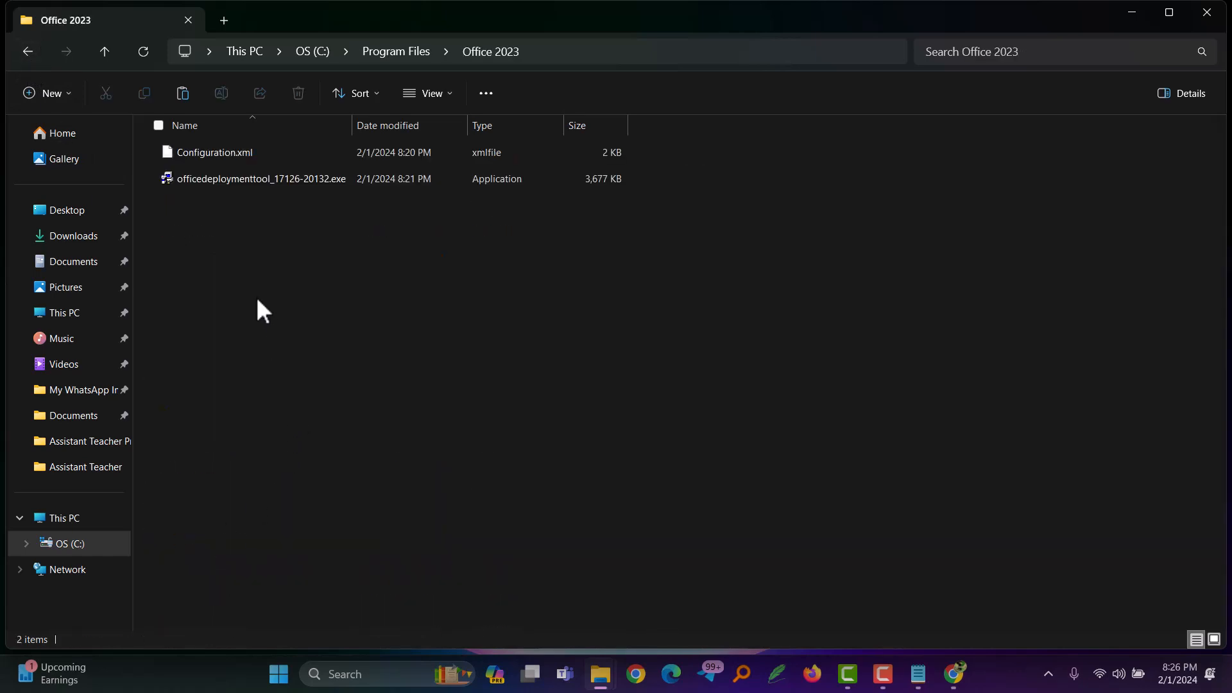
Step: Run officedeploymenttool_17126-20132.exe as administrator, accept the Microsoft Software License Terms and continue
{"action": "left_click", "coordinate": [229, 187]}
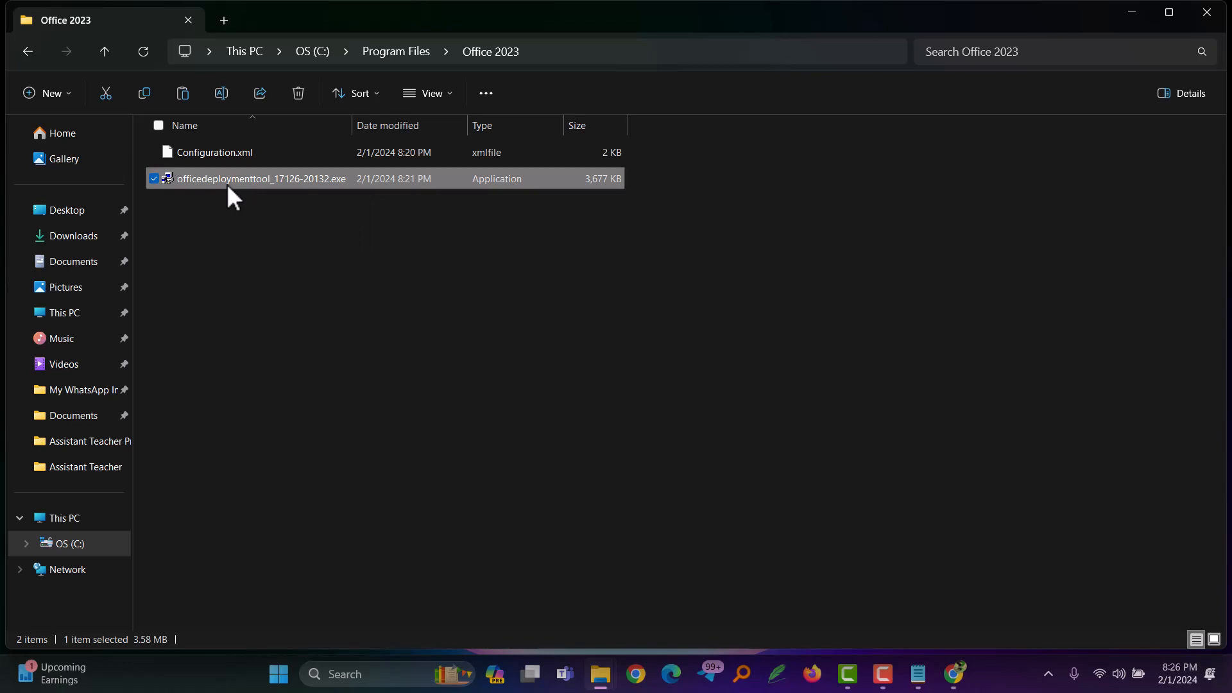
{"action": "right_click", "coordinate": [229, 188]}
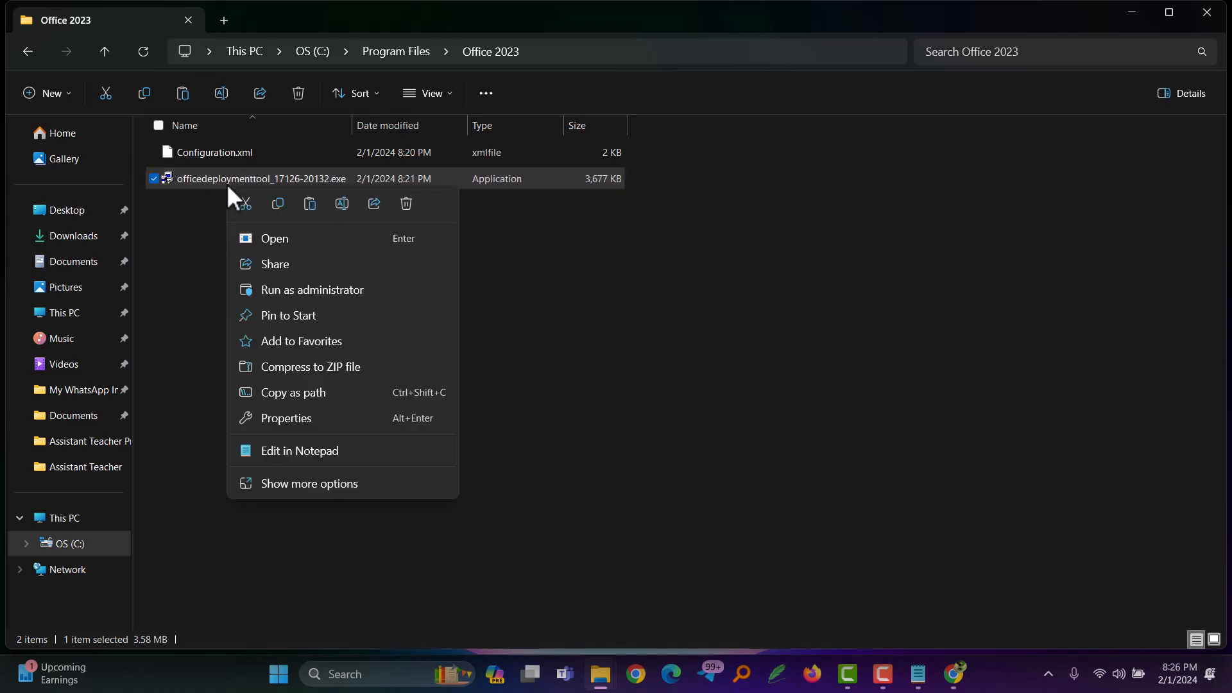
{"action": "left_click", "coordinate": [279, 292]}
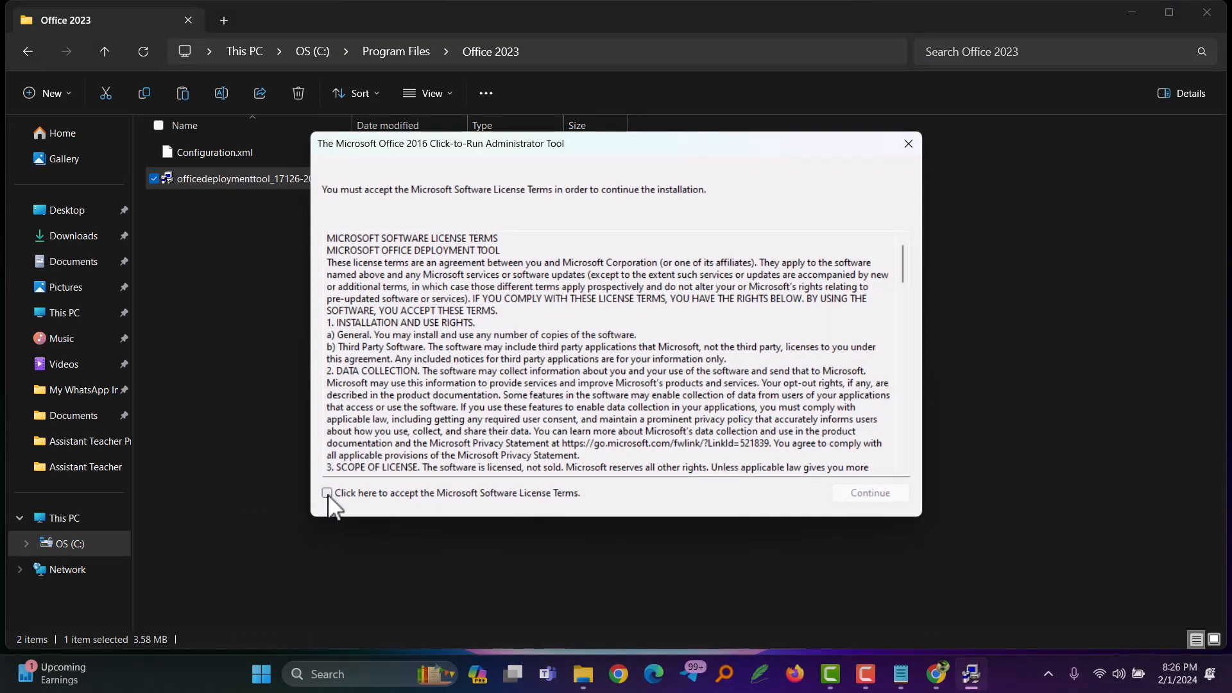
{"action": "left_click", "coordinate": [327, 493]}
{"action": "left_click", "coordinate": [879, 493]}
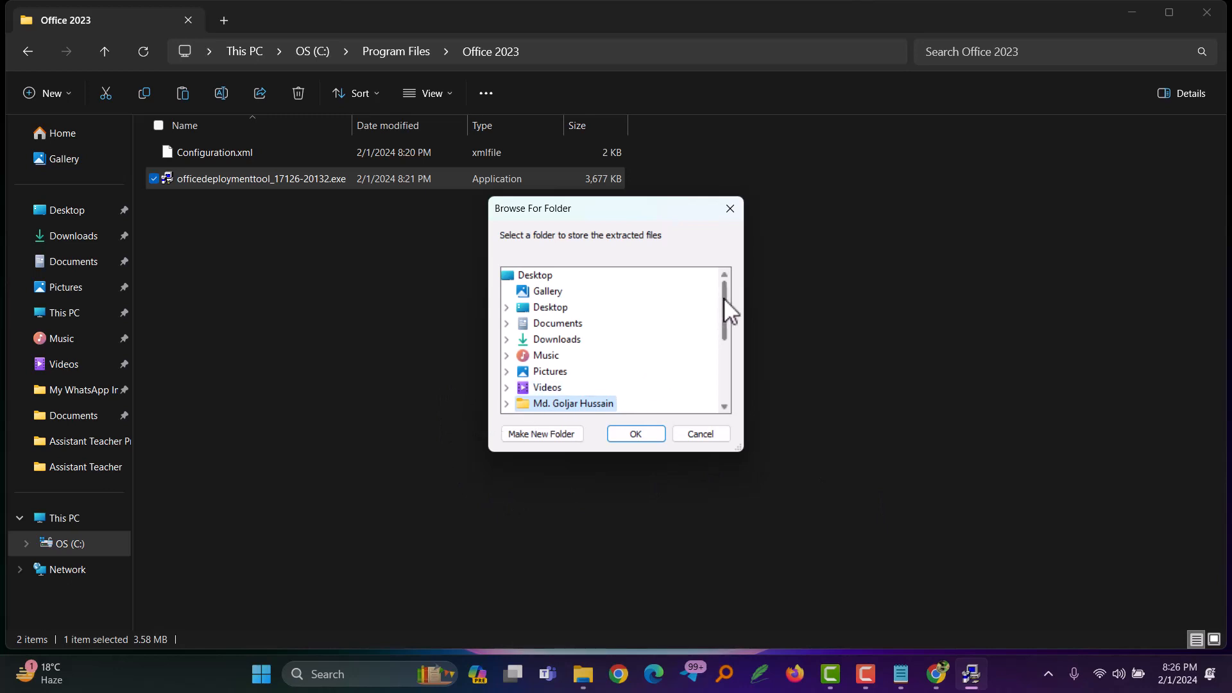
Step: Extract the Deployment Tool files into the Office 2023 folder under Program Files on OS (C:) and close the completion message
{"action": "left_click_drag", "start_coordinate": [724, 299], "coordinate": [724, 311]}
{"action": "double_click", "coordinate": [546, 387]}
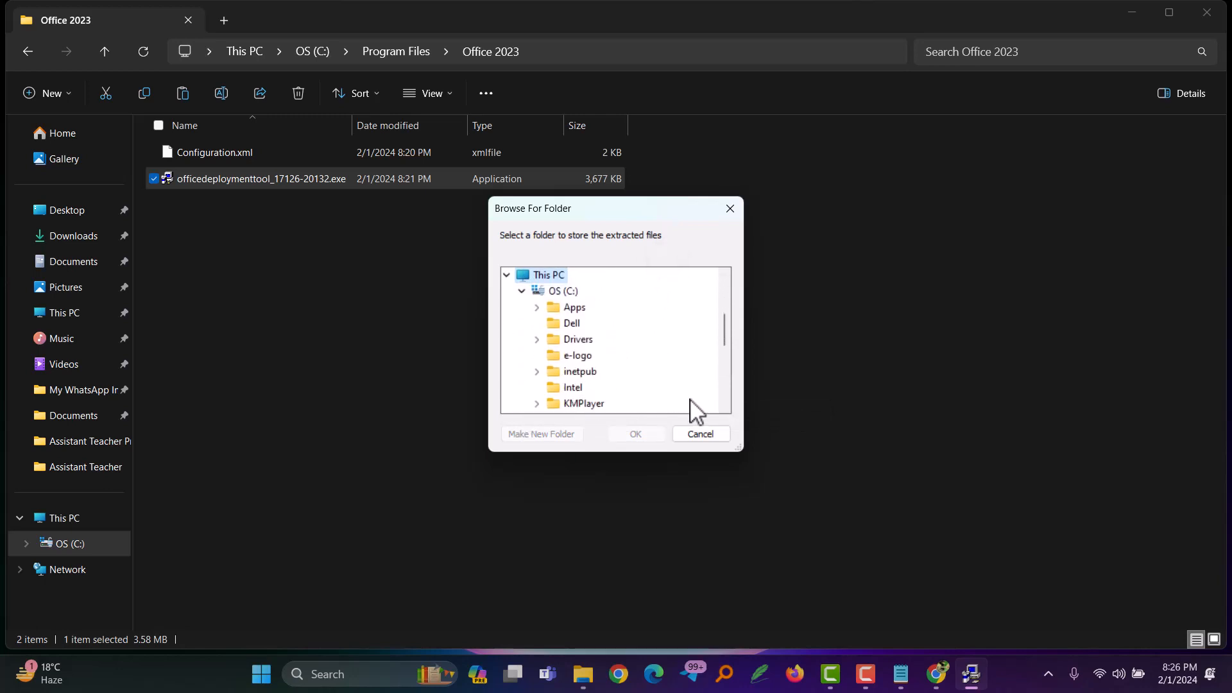
{"action": "scroll", "coordinate": [696, 411], "scroll_direction": "down", "scroll_amount": 2}
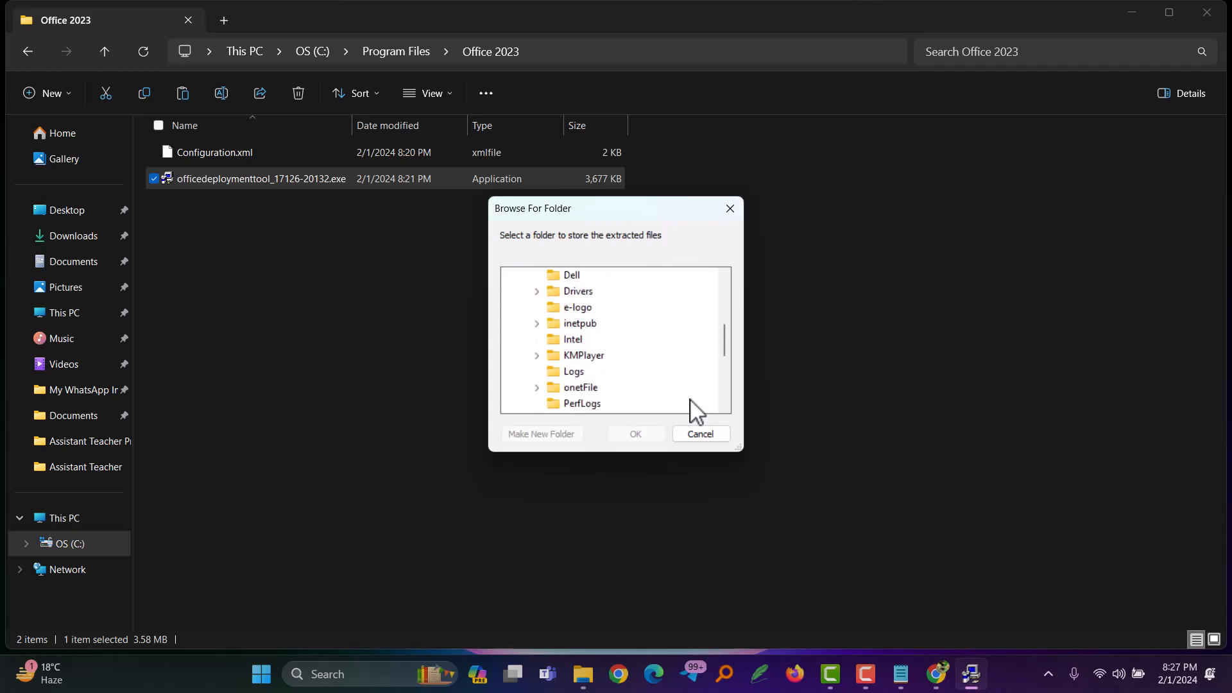
{"action": "scroll", "coordinate": [697, 411], "scroll_direction": "down", "scroll_amount": 1}
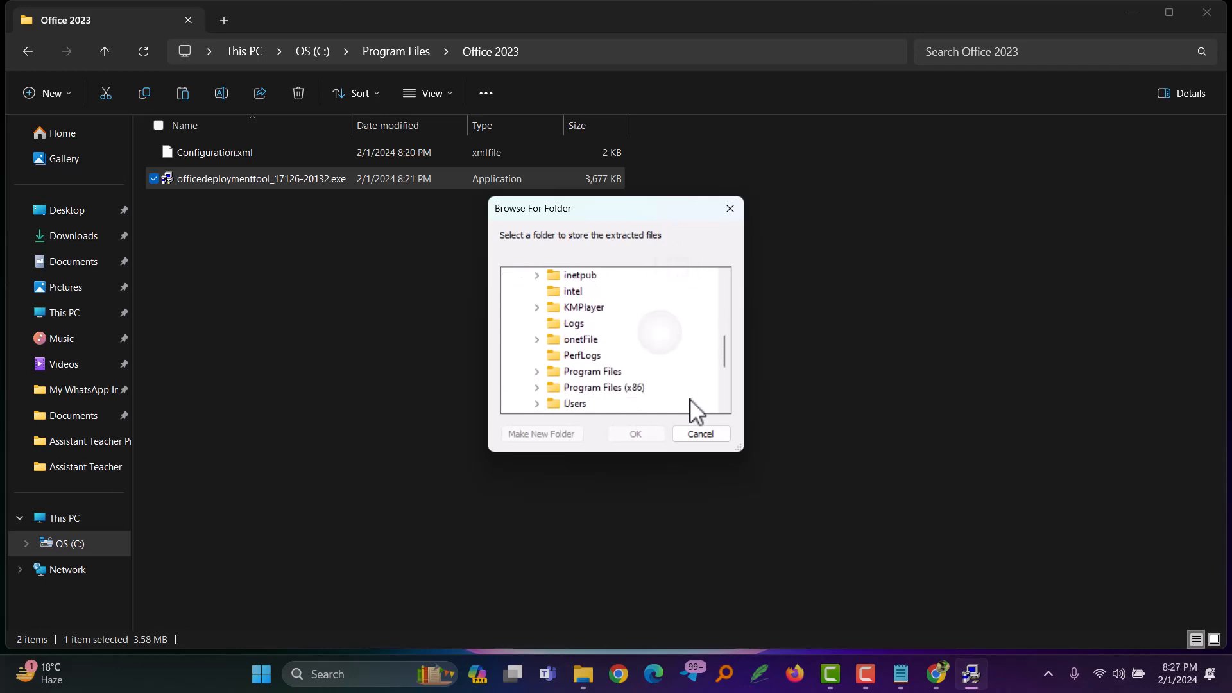
{"action": "left_click", "coordinate": [538, 372]}
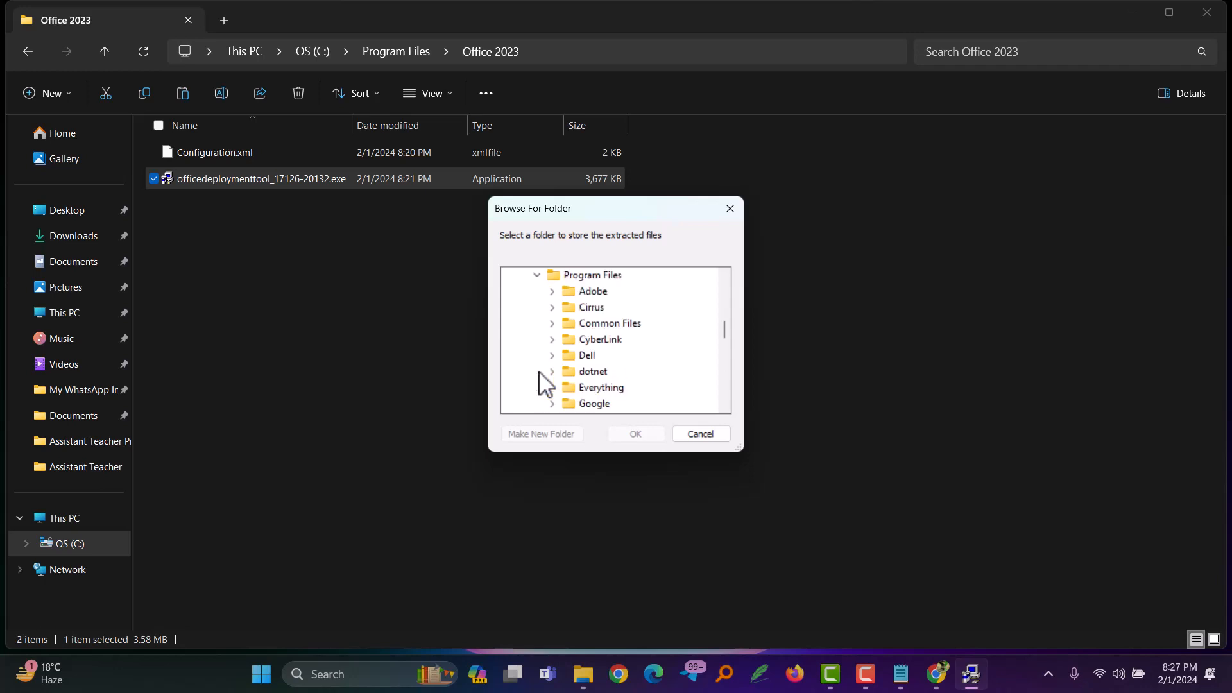
{"action": "scroll", "coordinate": [545, 384], "scroll_direction": "down", "scroll_amount": 5}
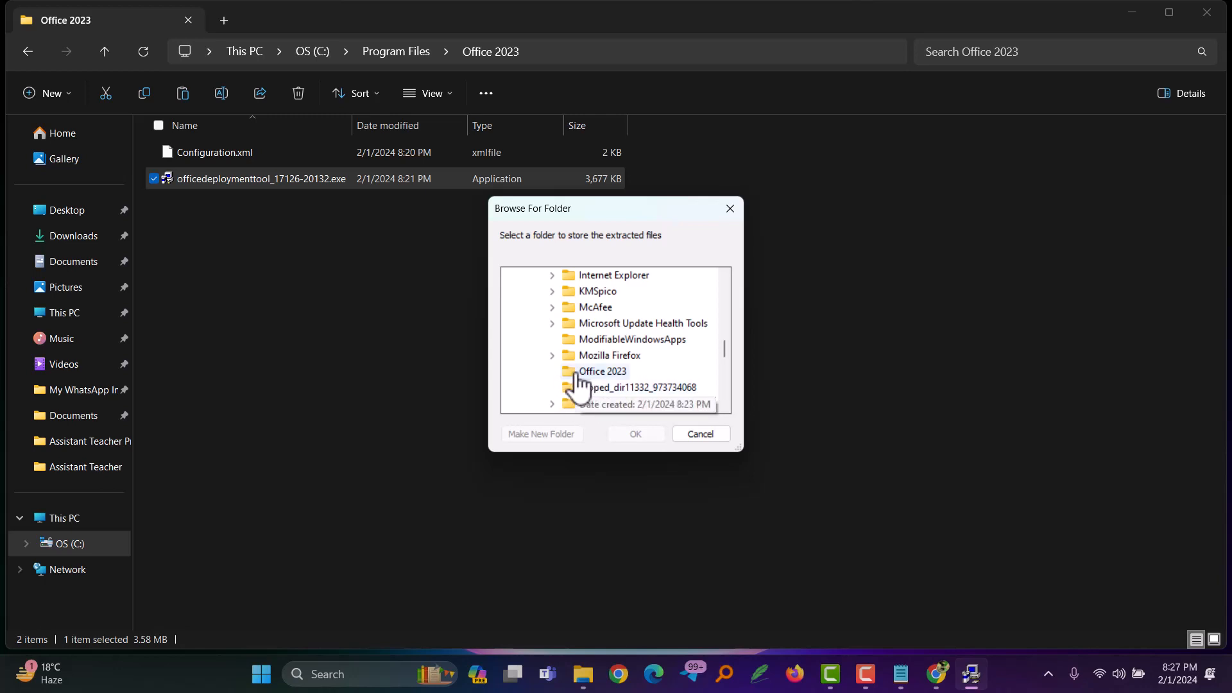
{"action": "left_click", "coordinate": [572, 378]}
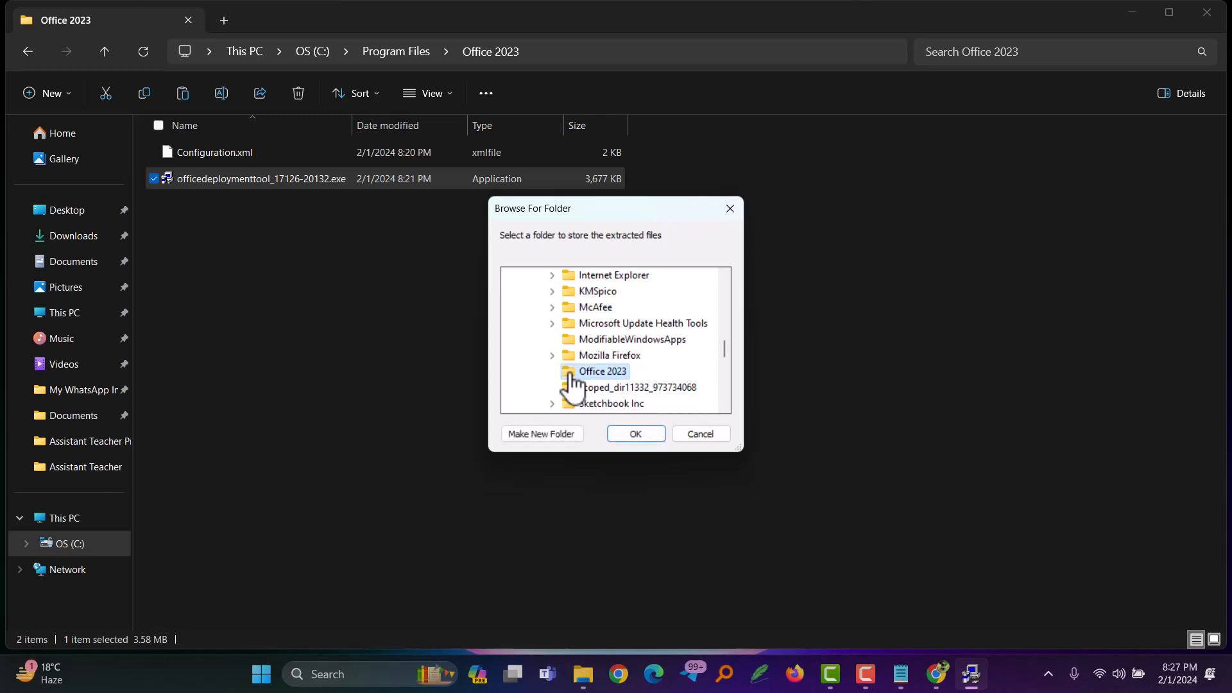
{"action": "left_click", "coordinate": [632, 434]}
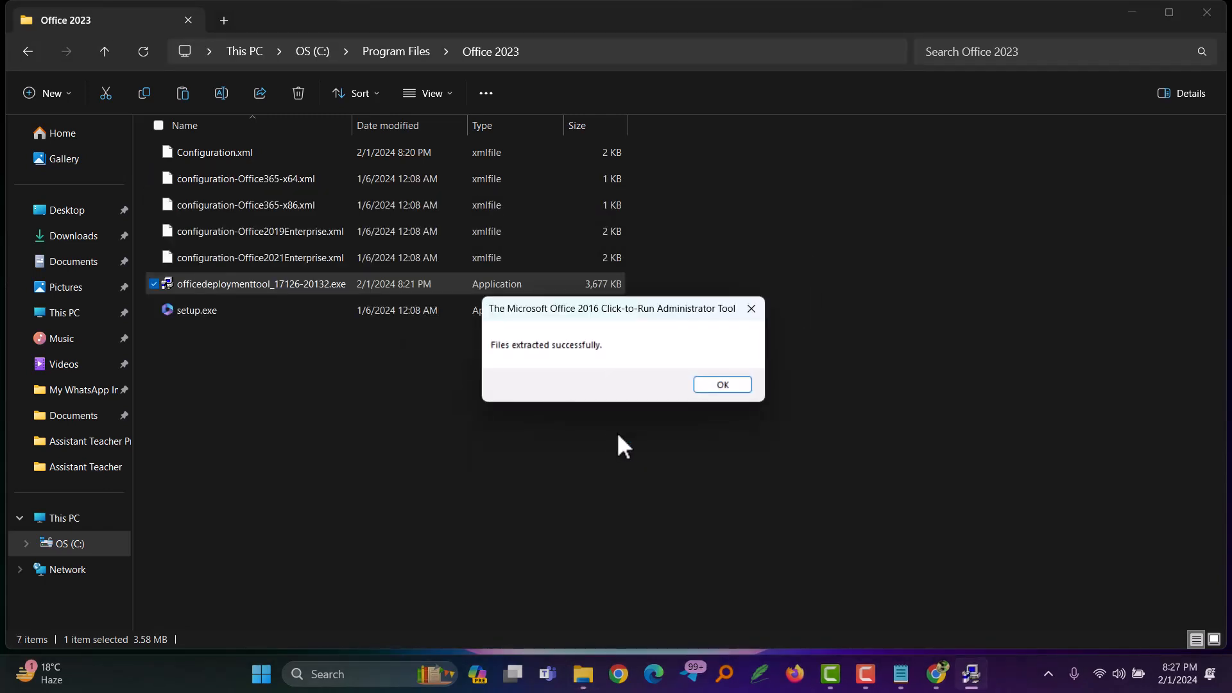
{"action": "left_click", "coordinate": [722, 385]}
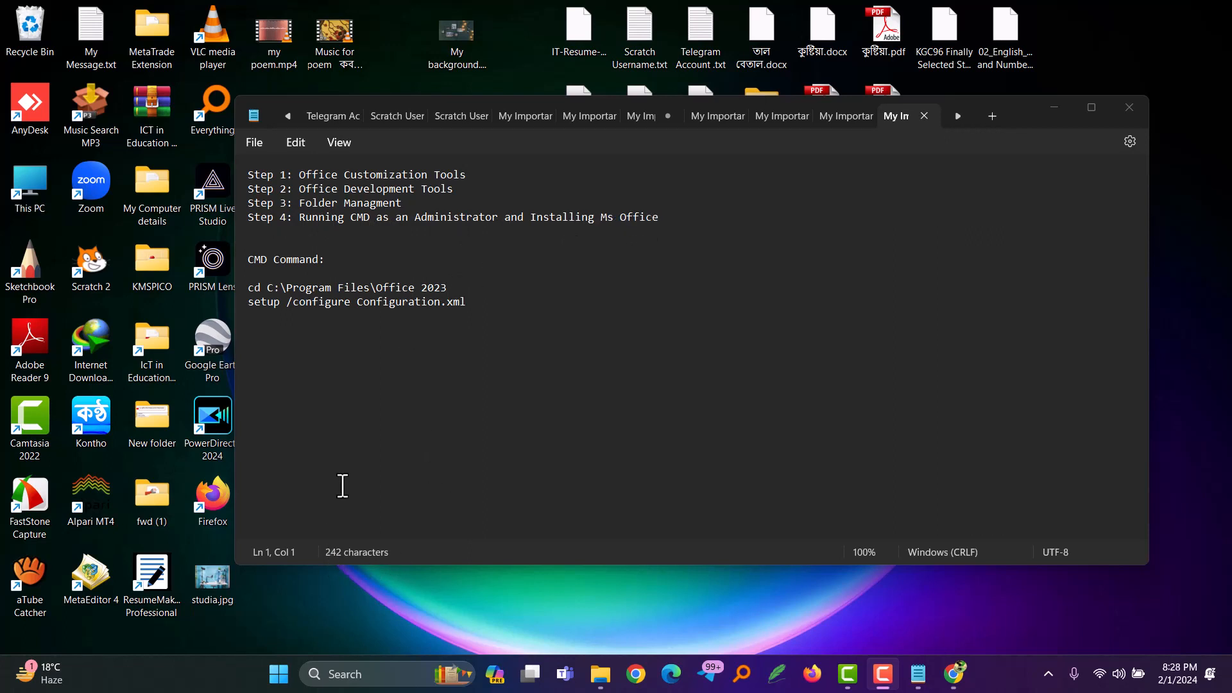
Step: Search Windows for cmd and open Command Prompt as administrator
{"action": "left_click", "coordinate": [364, 676]}
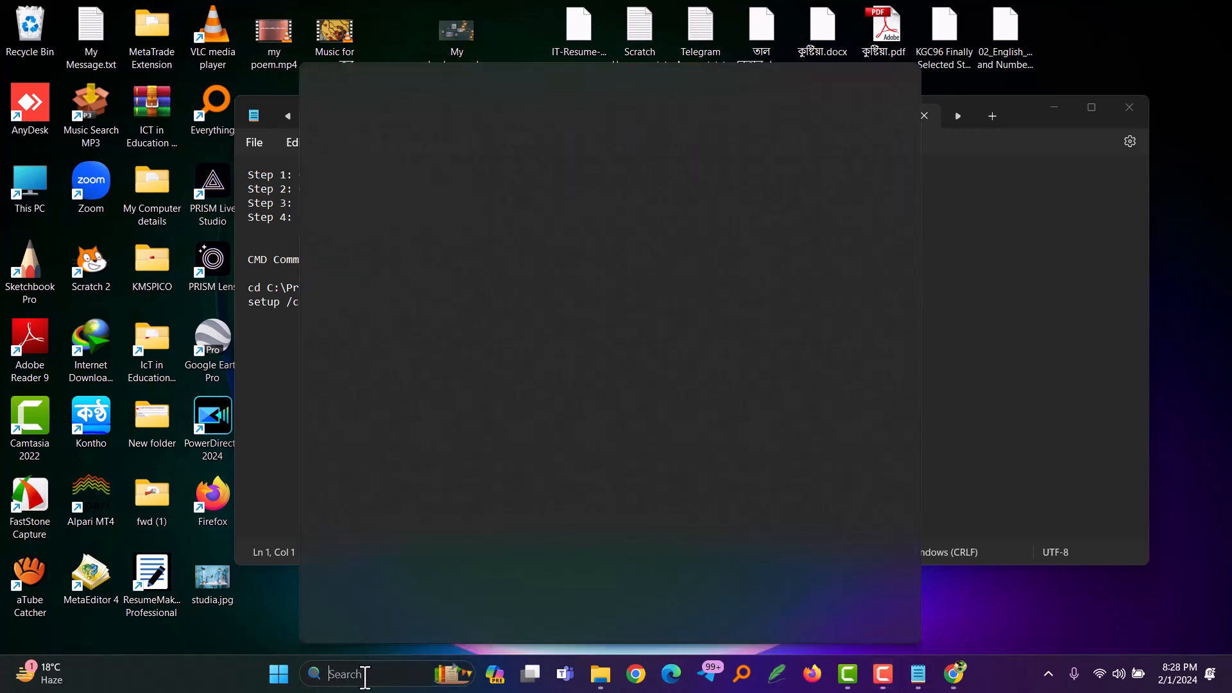
{"action": "type", "text": "cmd"}
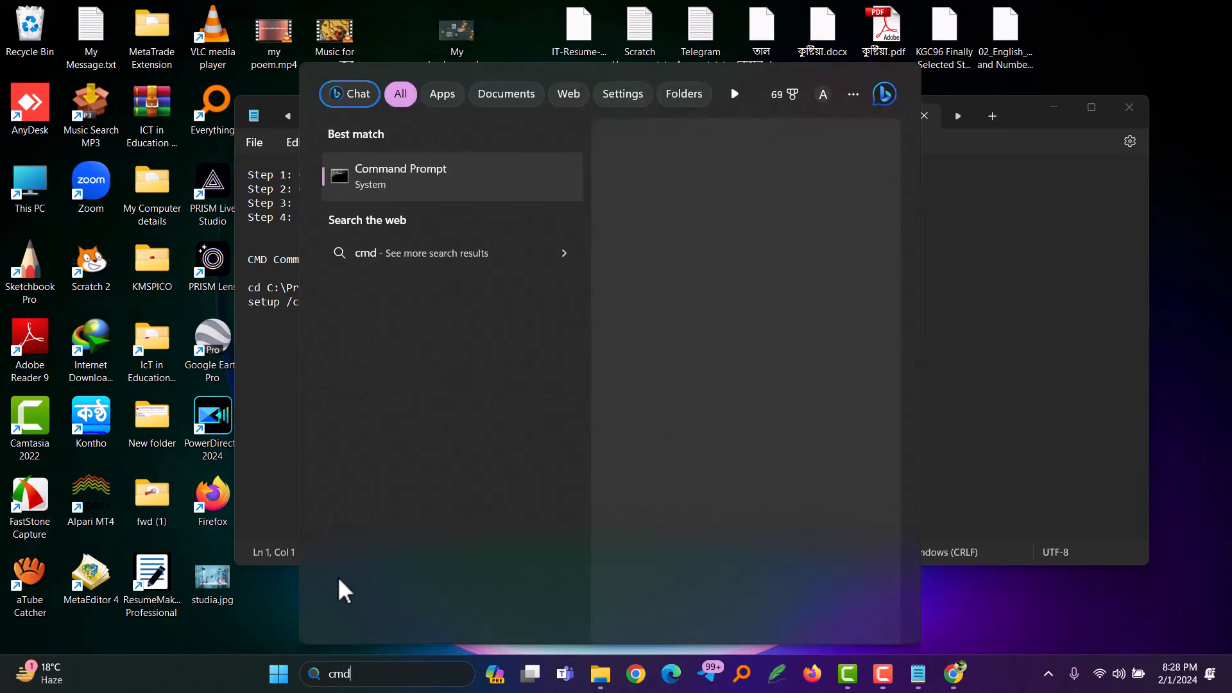
{"action": "left_click", "coordinate": [402, 178]}
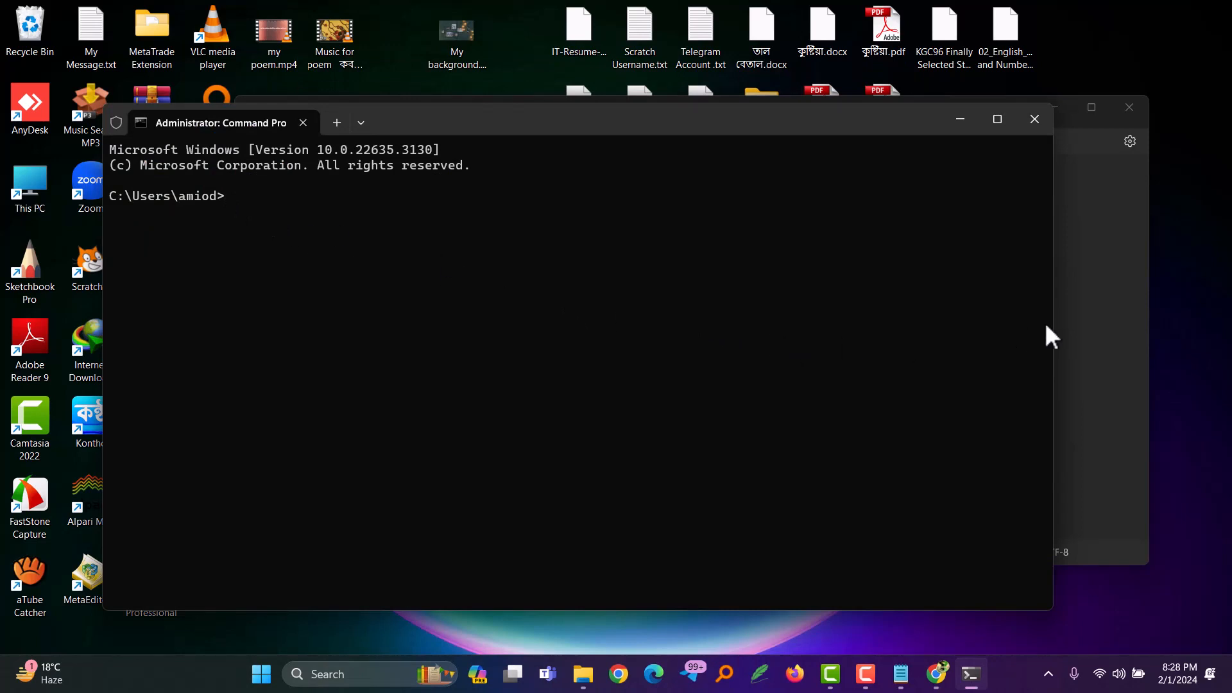
Step: Copy "cd C:\Program Files\Office 2023" from the Notepad notes and run it in Command Prompt
{"action": "left_click", "coordinate": [1075, 326]}
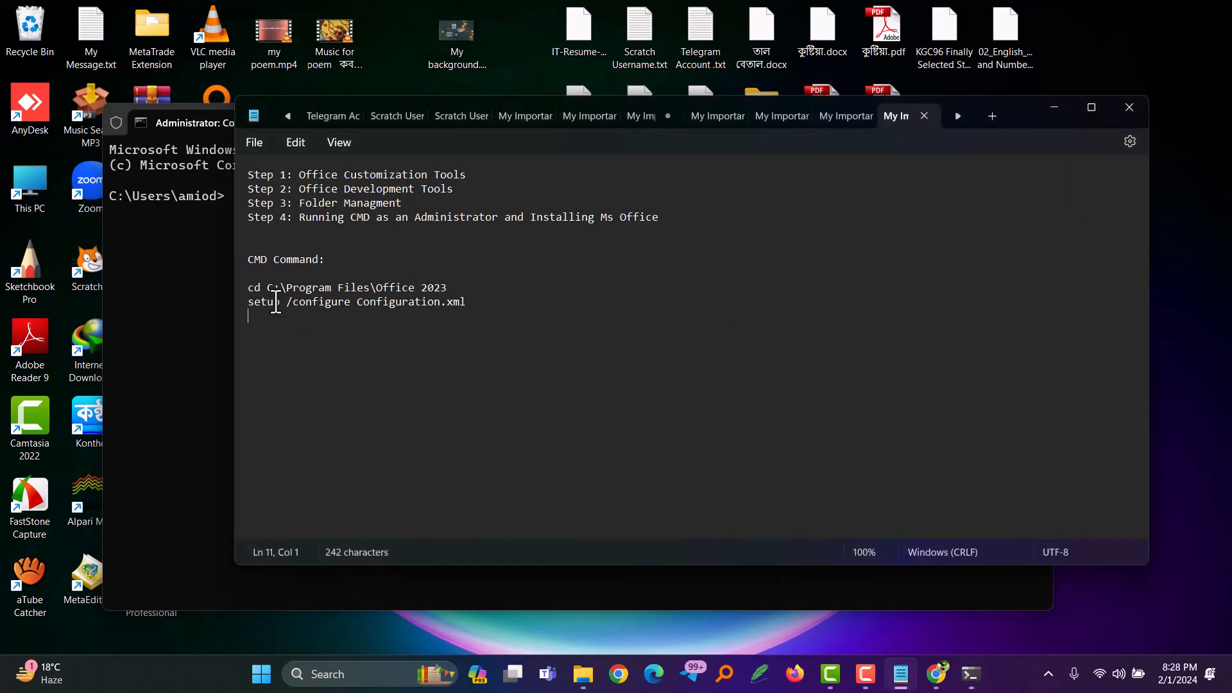
{"action": "left_click_drag", "start_coordinate": [251, 289], "coordinate": [450, 290]}
{"action": "key", "text": "ctrl+c"}
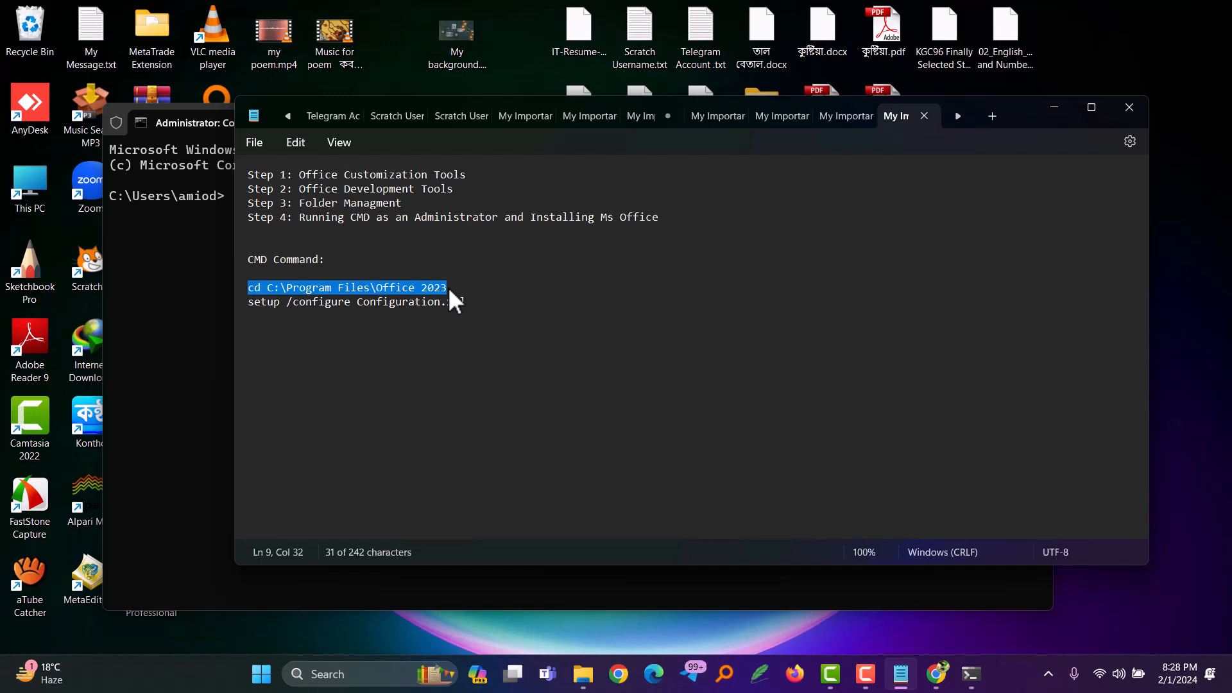
{"action": "left_click", "coordinate": [206, 252]}
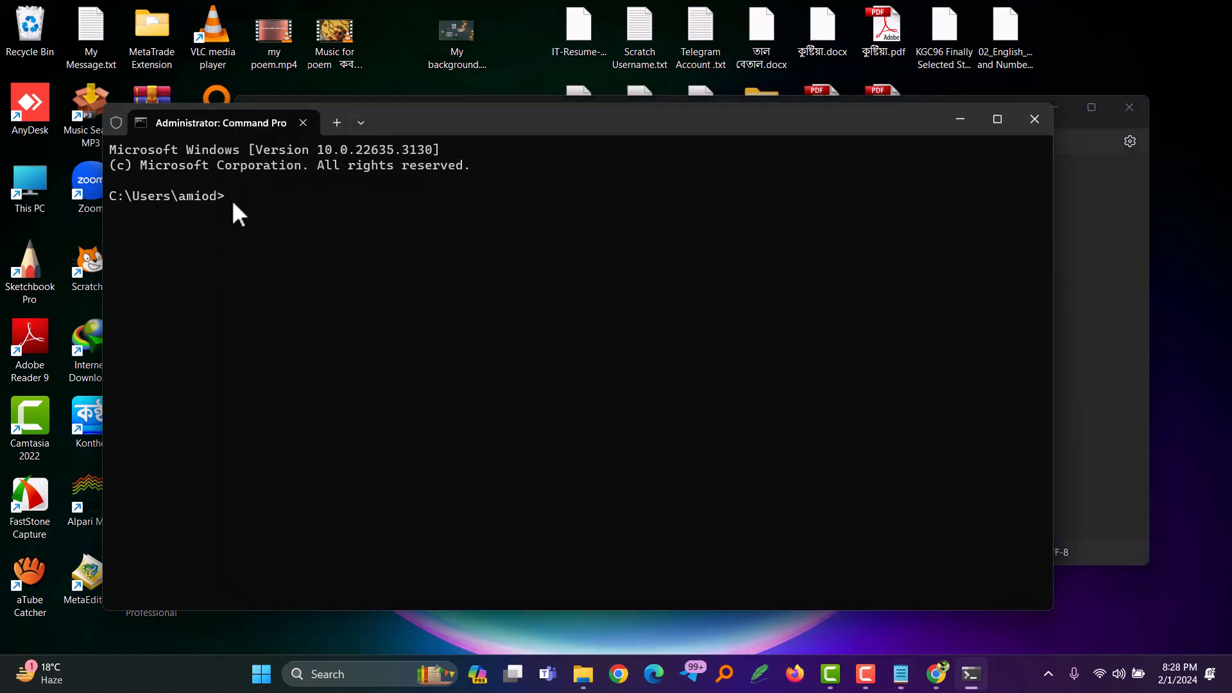
{"action": "key", "text": "ctrl+v"}
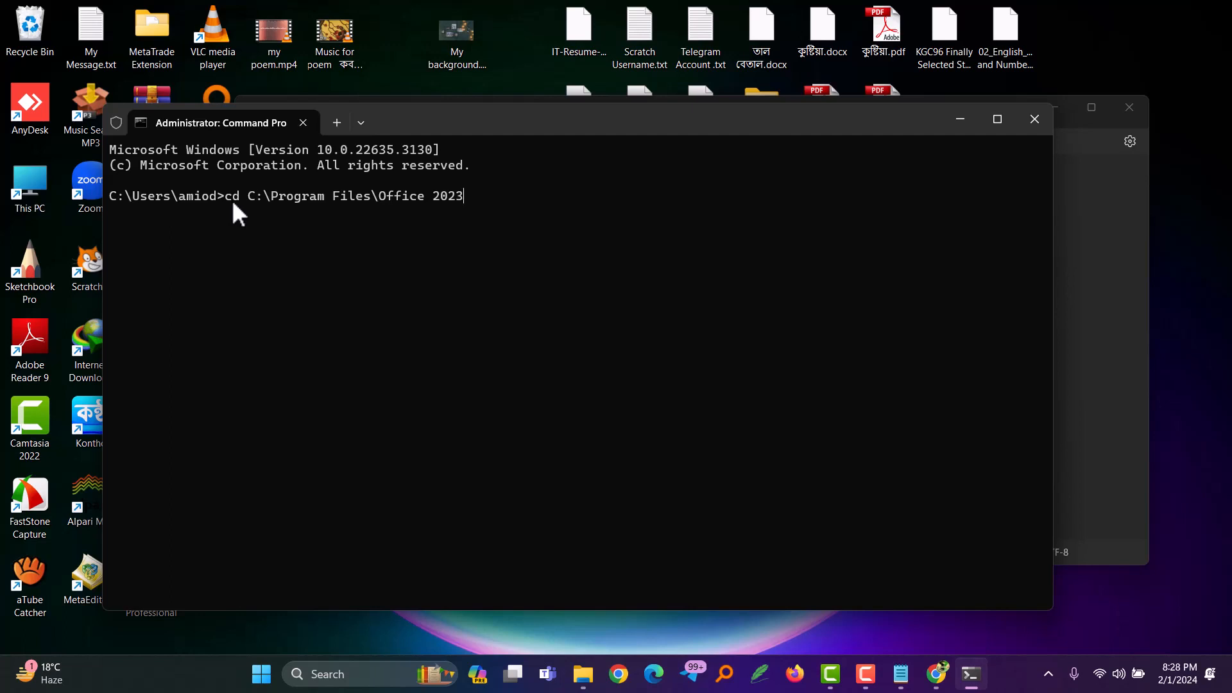
{"action": "key", "text": "Return"}
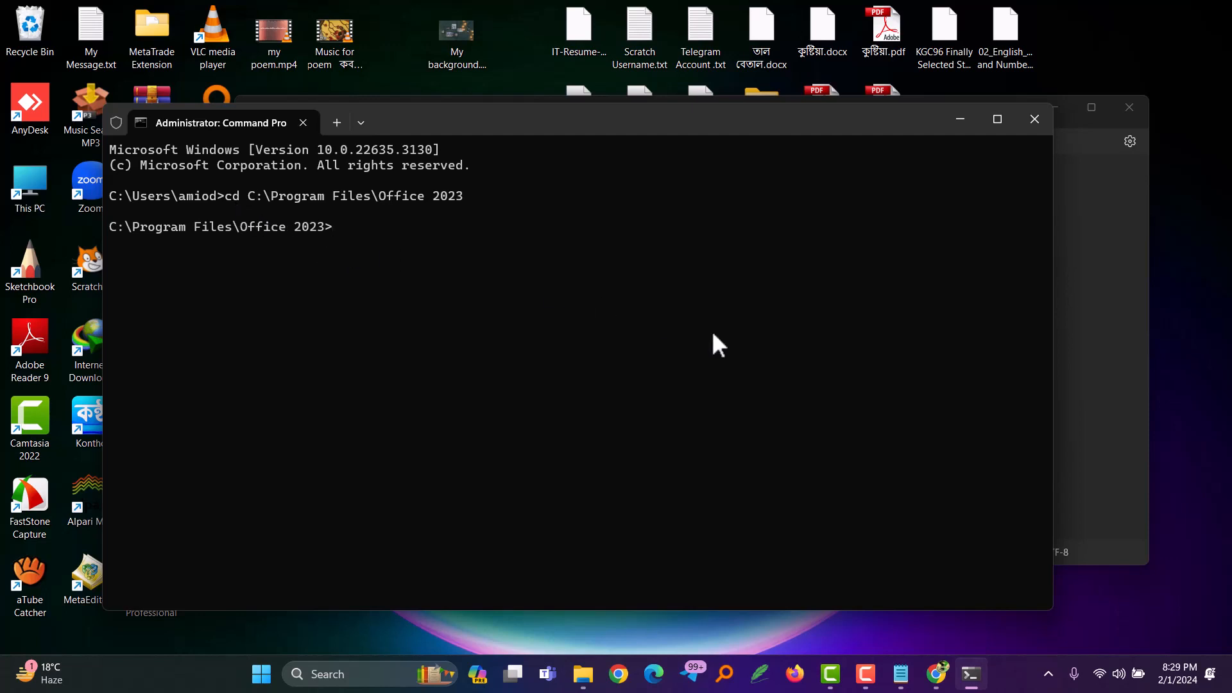
Step: Copy "setup /configure Configuration.xml" from the Notepad notes, minimize Notepad and run the command in Command Prompt
{"action": "left_click", "coordinate": [1078, 308]}
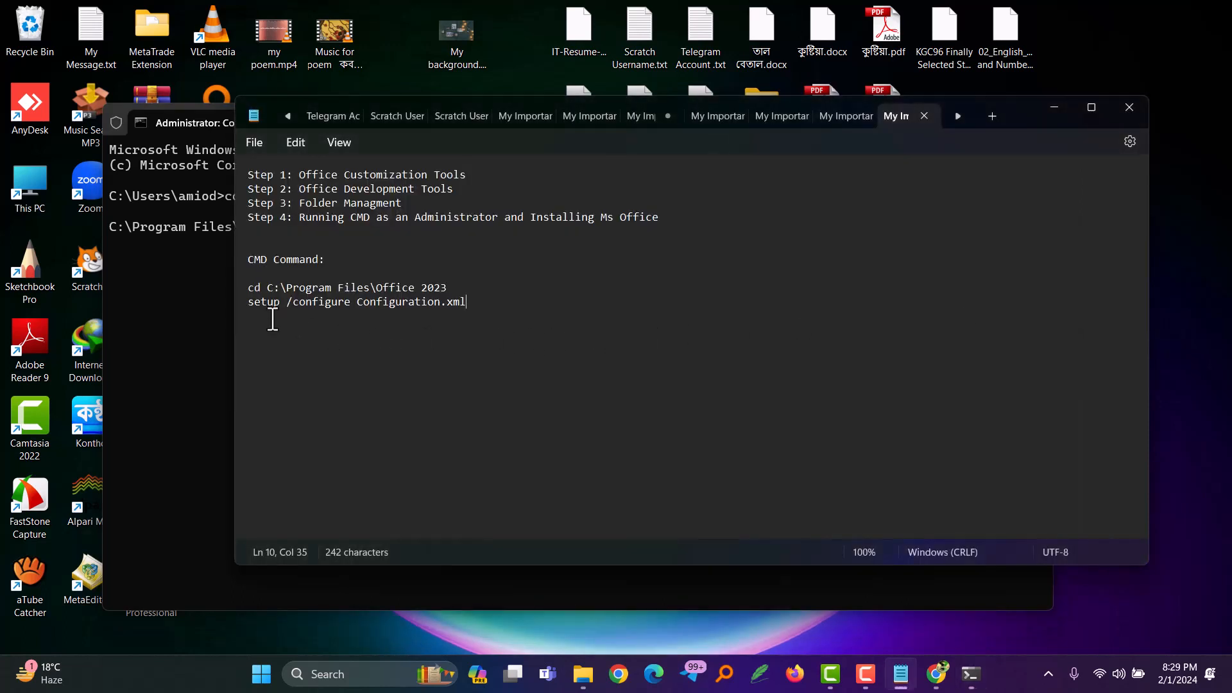
{"action": "left_click", "coordinate": [249, 302]}
{"action": "left_click_drag", "start_coordinate": [250, 304], "coordinate": [466, 317]}
{"action": "key", "text": "ctrl+c"}
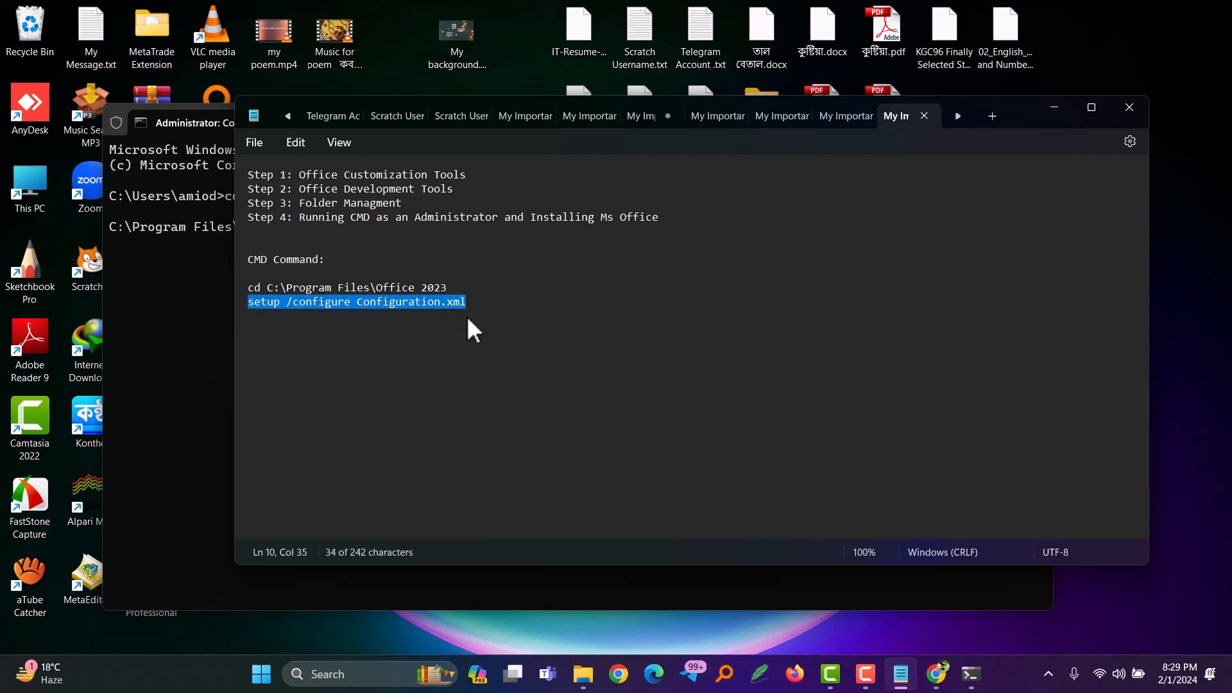
{"action": "left_click", "coordinate": [1053, 107]}
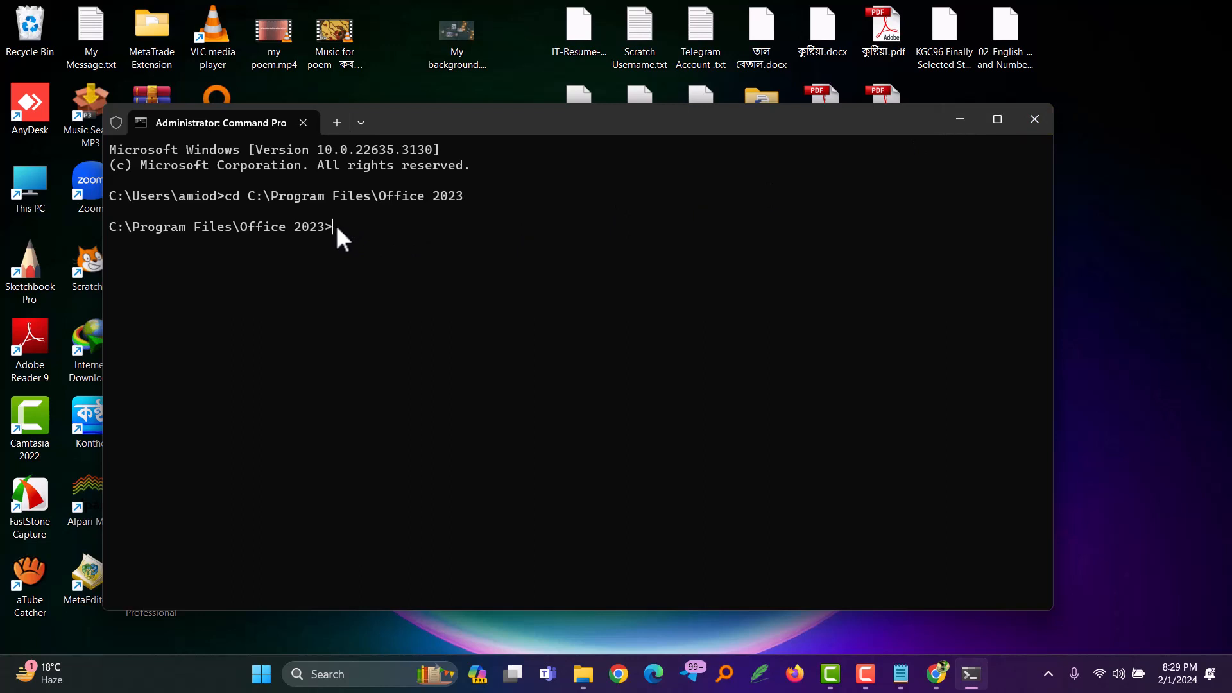
{"action": "key", "text": "ctrl+v"}
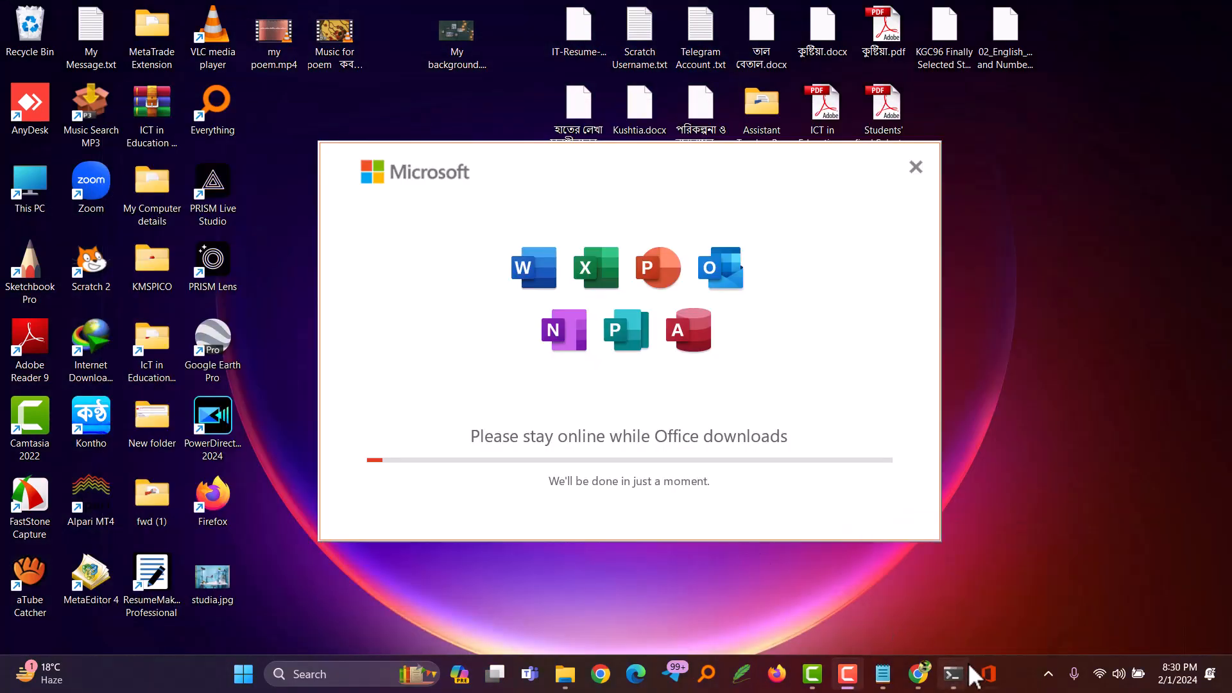
Step: Check and minimize Command Prompt while Office installs, and close the installer and Command Prompt once installation finishes
{"action": "left_click", "coordinate": [953, 674]}
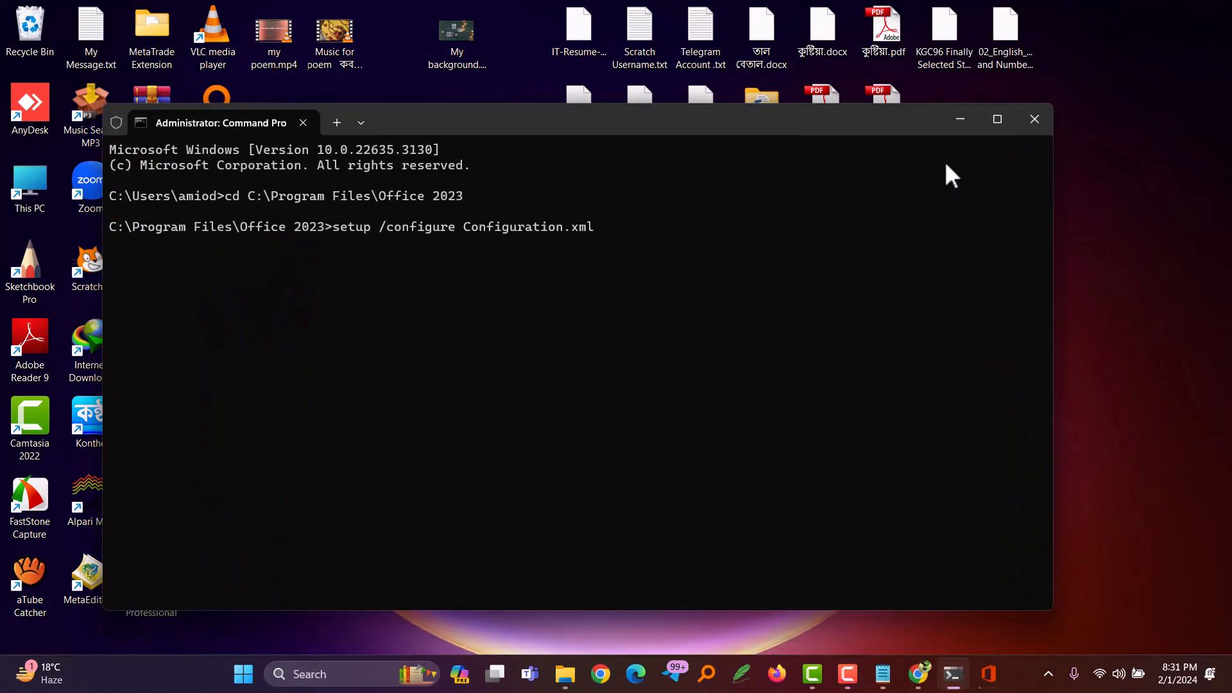
{"action": "left_click", "coordinate": [960, 122]}
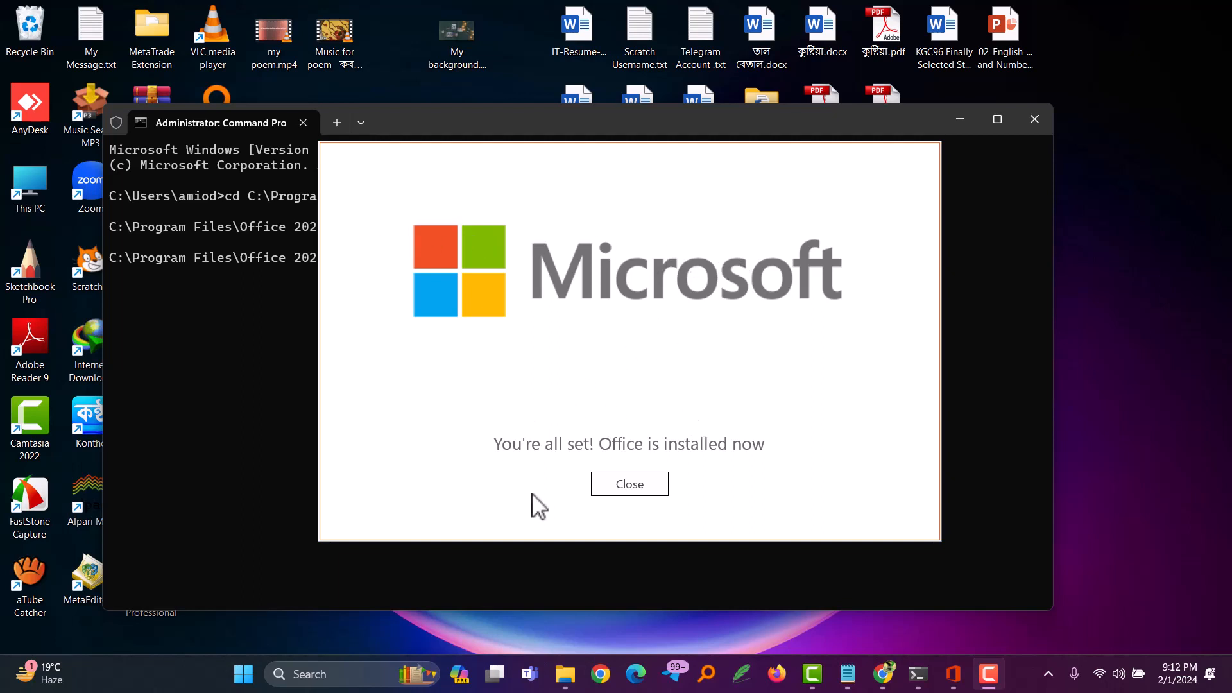
{"action": "left_click", "coordinate": [637, 491]}
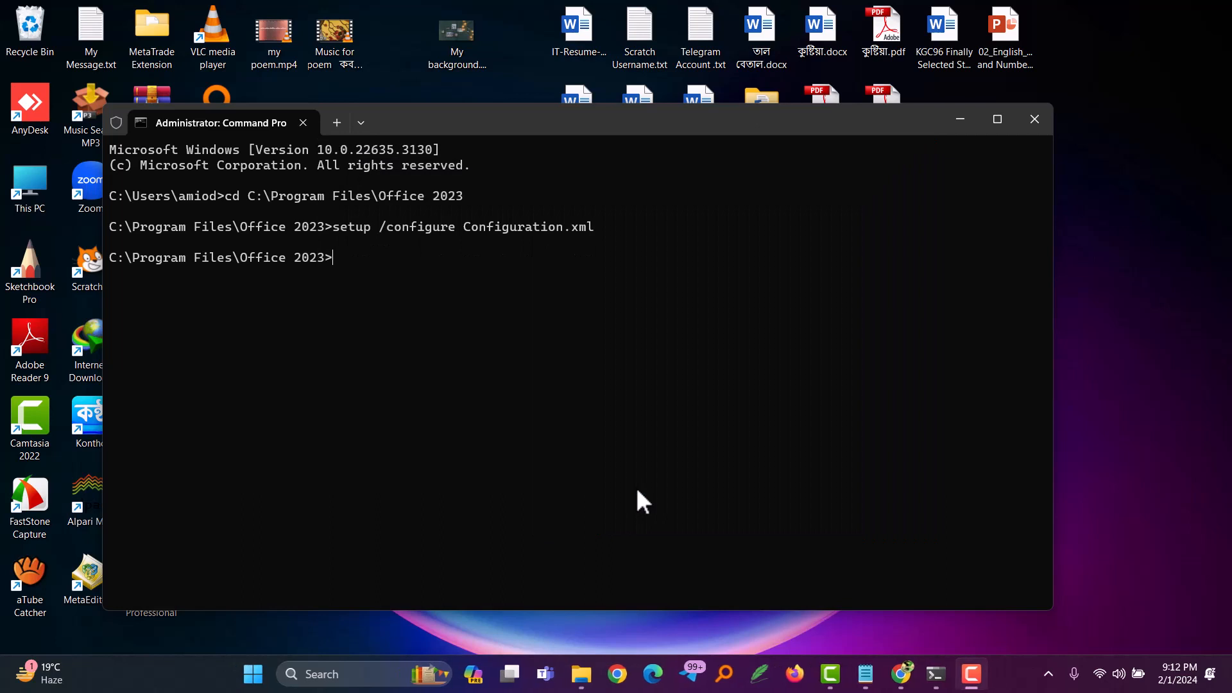
{"action": "left_click", "coordinate": [1035, 119]}
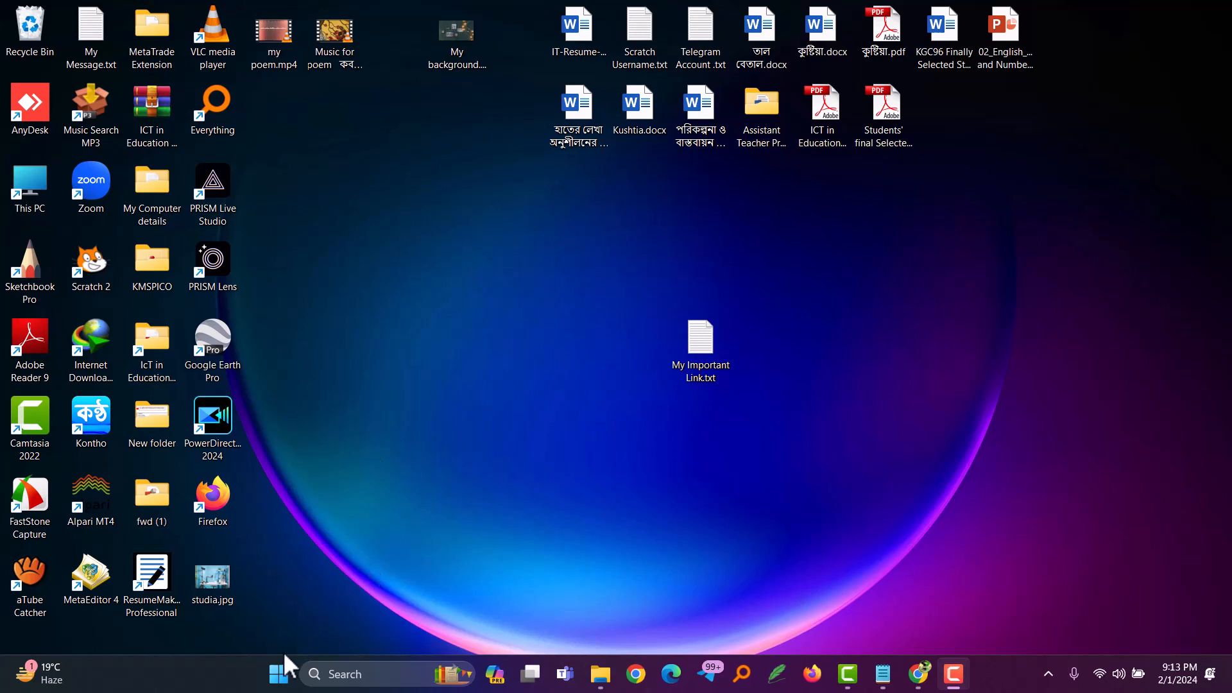
Step: Search Windows for office, open Microsoft 365 (Office) and go through its welcome pages to the home page
{"action": "left_click", "coordinate": [281, 673]}
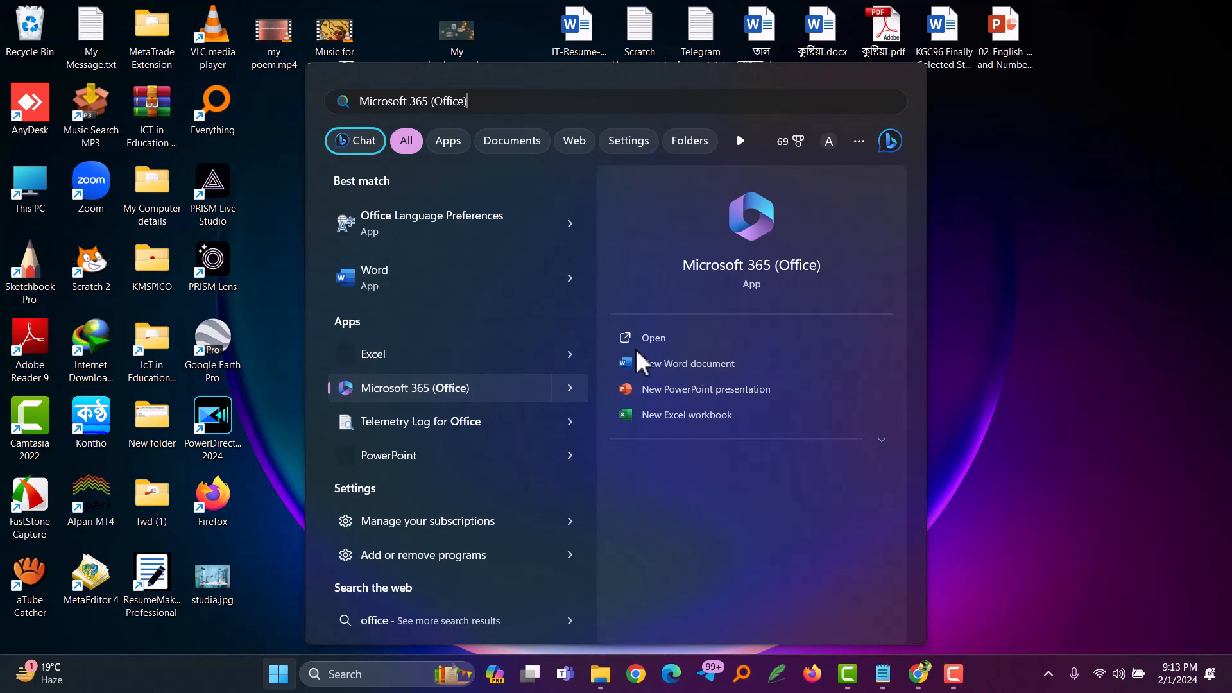
{"action": "left_click", "coordinate": [448, 394]}
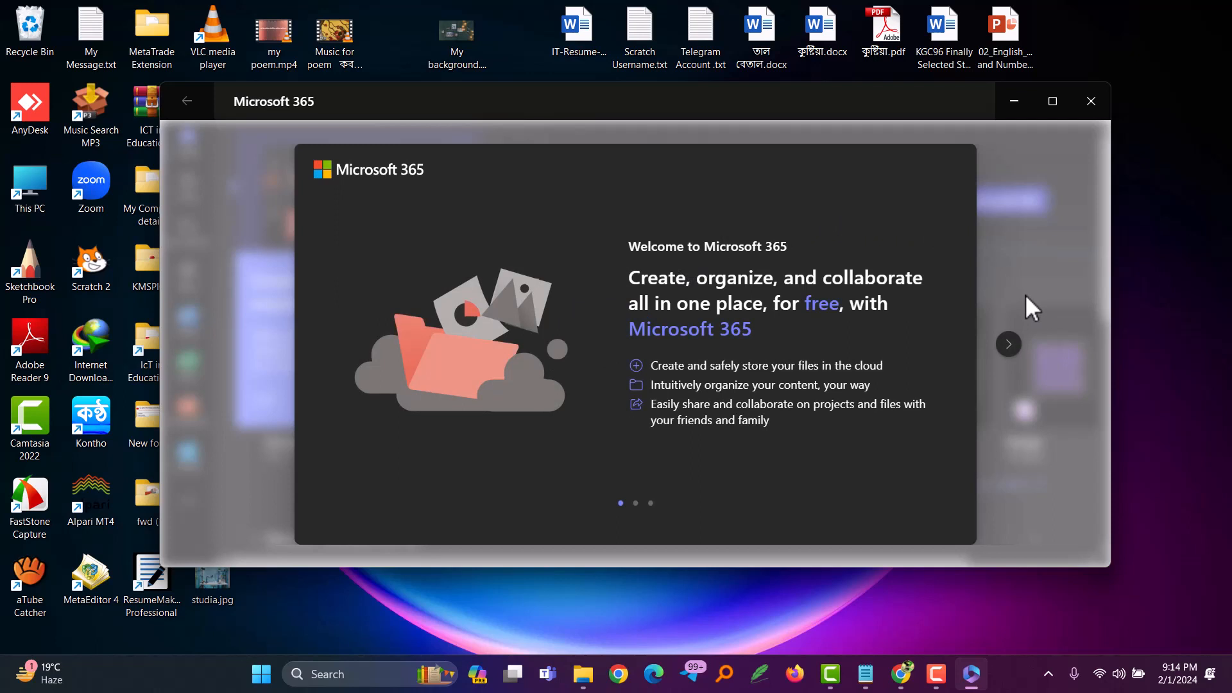
{"action": "left_click", "coordinate": [1010, 346]}
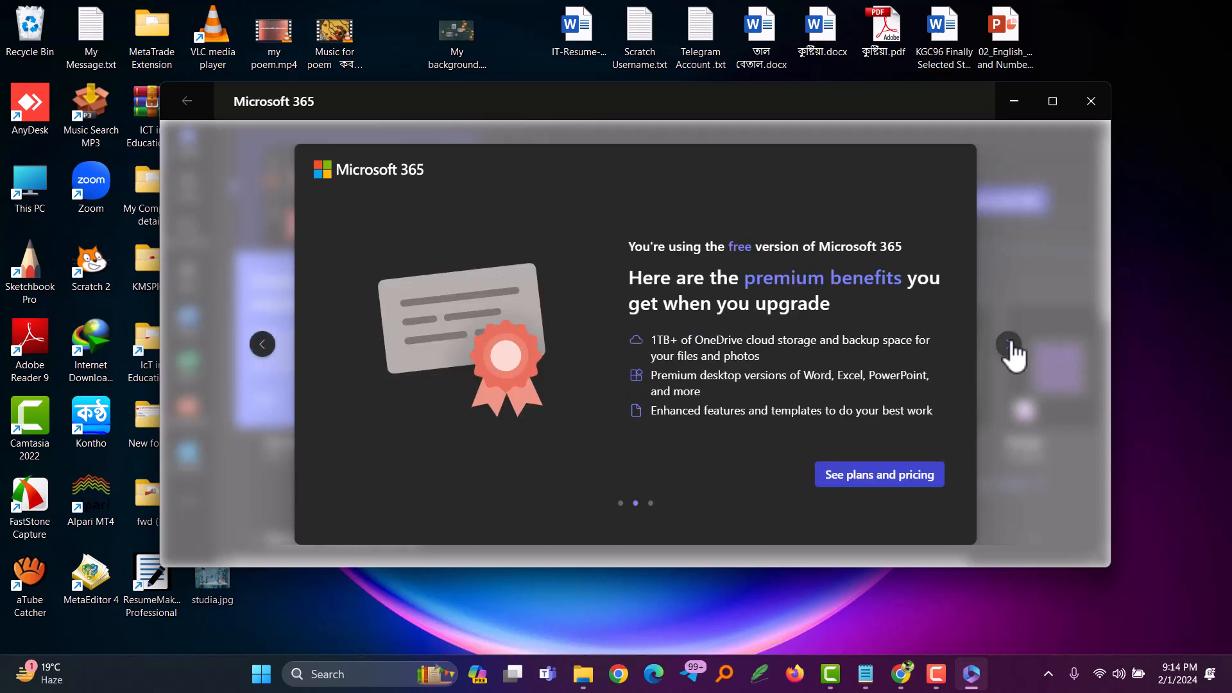
{"action": "left_click", "coordinate": [1010, 346]}
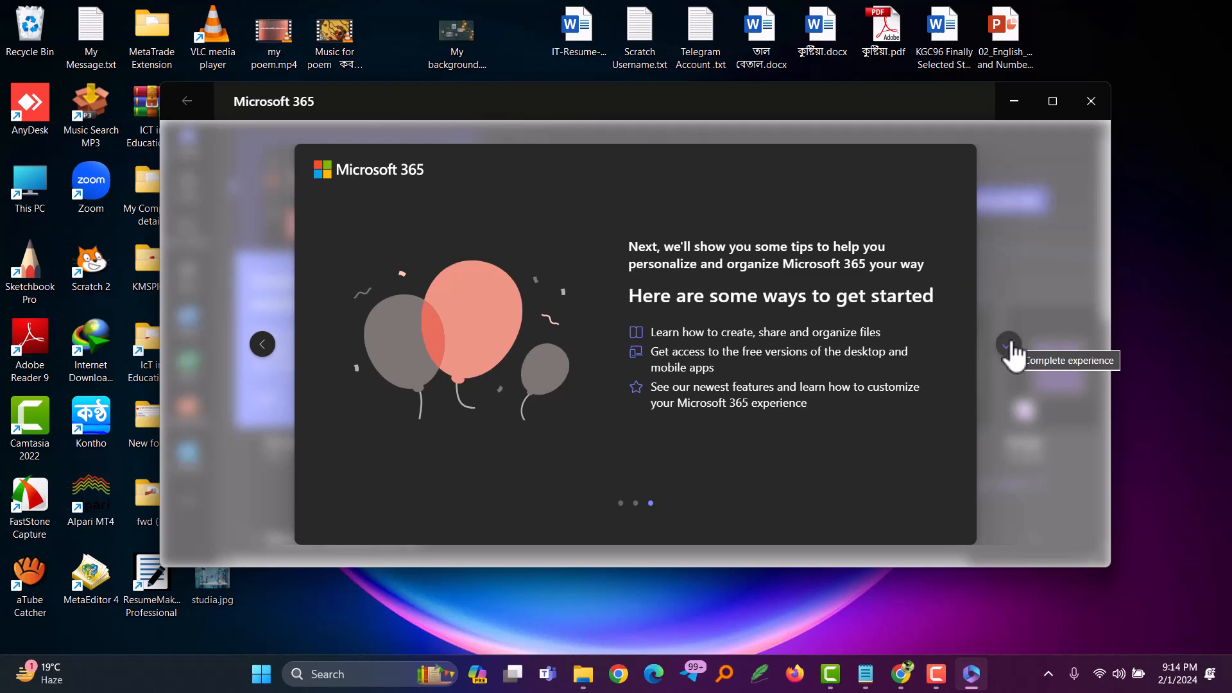
{"action": "left_click", "coordinate": [1010, 346]}
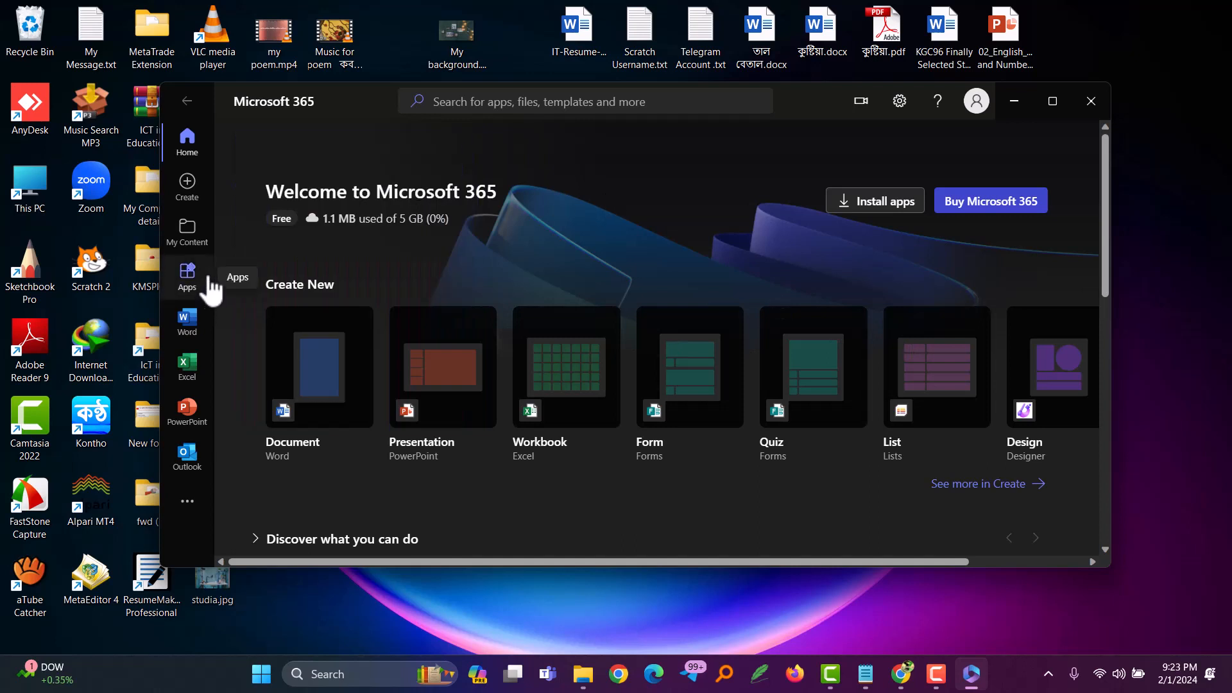
Step: Create a blank Word document, test text entry with "fgg", erase it and close the document
{"action": "left_click", "coordinate": [188, 320]}
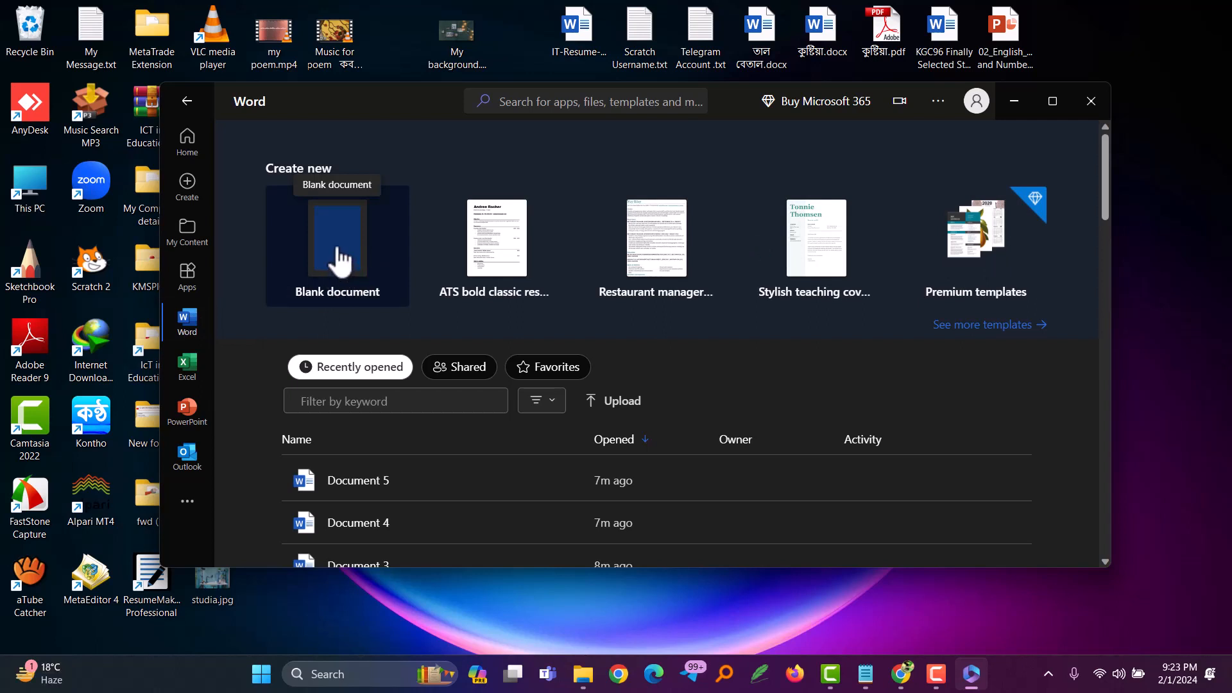
{"action": "left_click", "coordinate": [385, 247]}
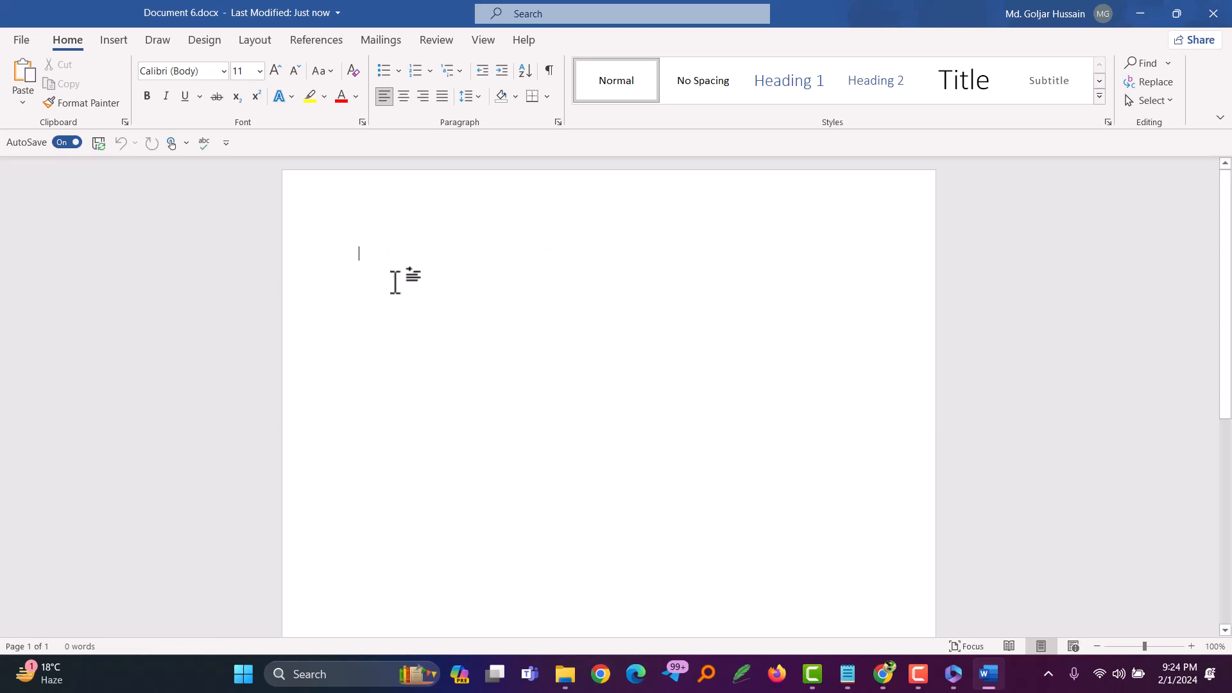
{"action": "type", "text": "fgg"}
{"action": "key", "text": "BackSpace"}
{"action": "key", "text": "BackSpace"}
{"action": "key", "text": "BackSpace"}
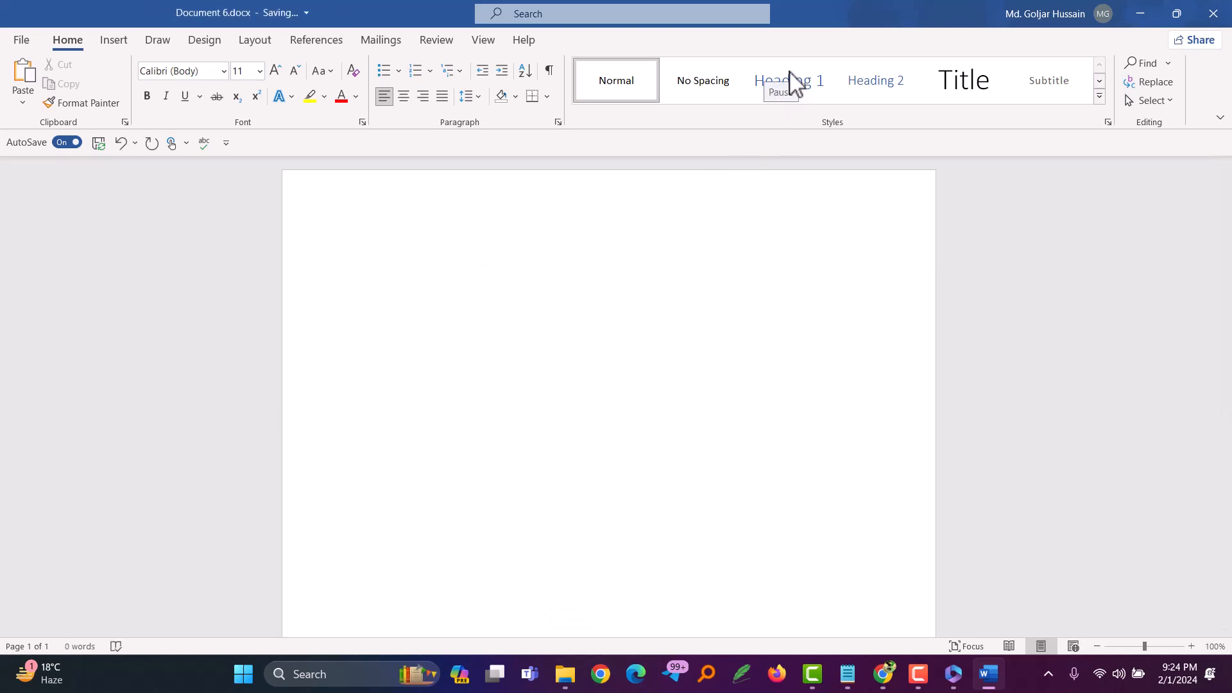
{"action": "left_click", "coordinate": [1222, 16]}
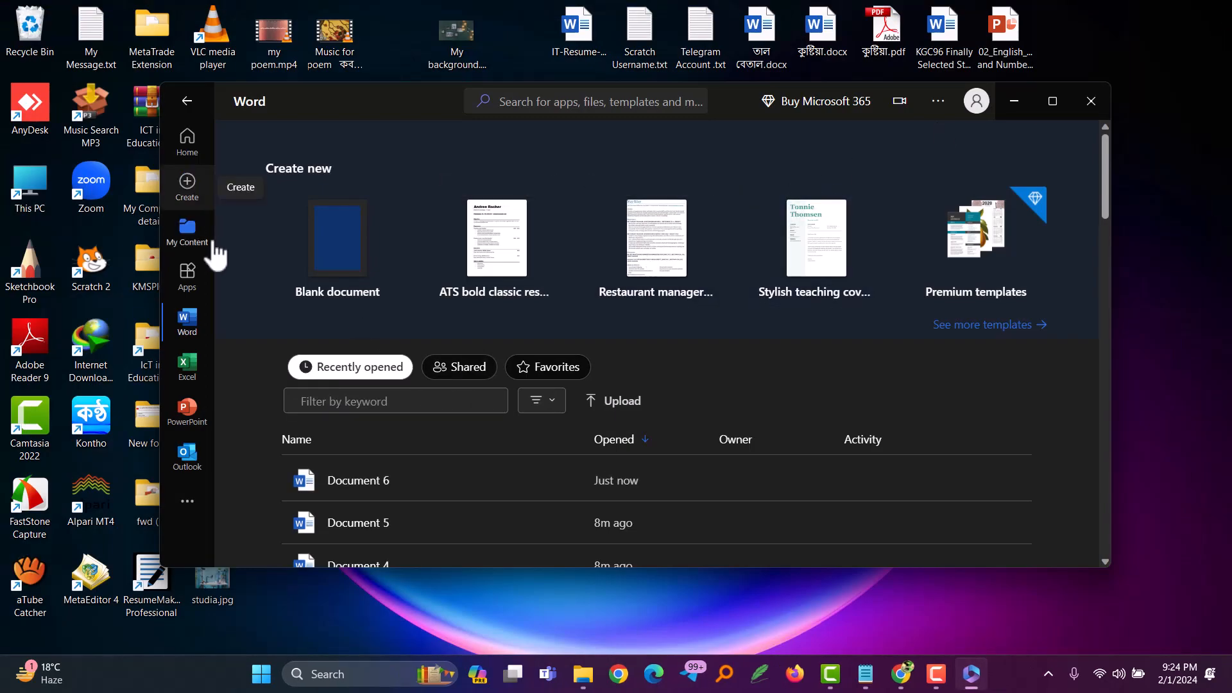
Step: Look through the additional Microsoft 365 apps and create a blank PowerPoint presentation
{"action": "left_click", "coordinate": [188, 505]}
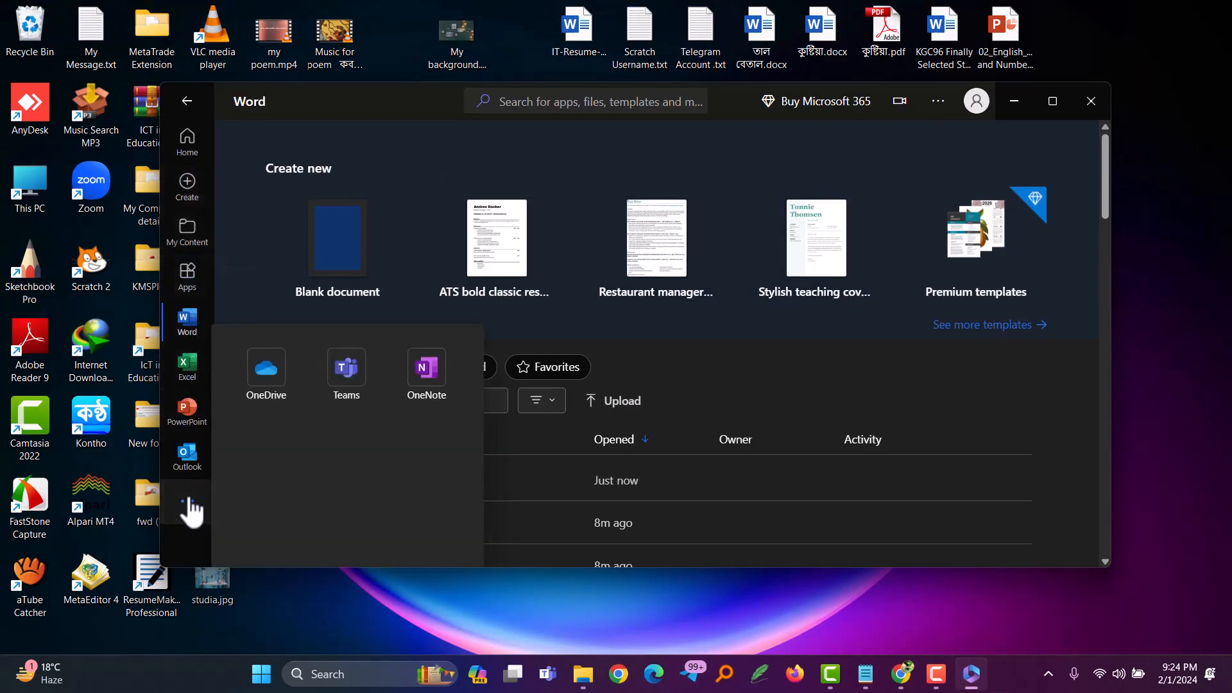
{"action": "left_click", "coordinate": [186, 410]}
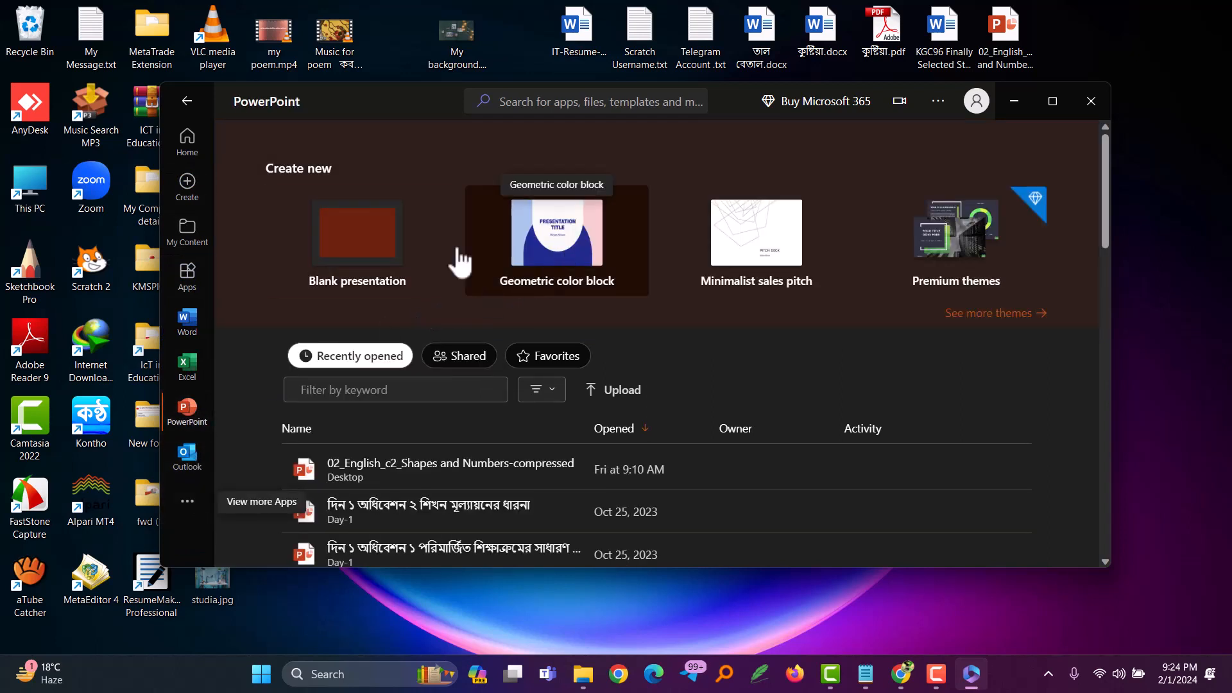
{"action": "left_click", "coordinate": [361, 257]}
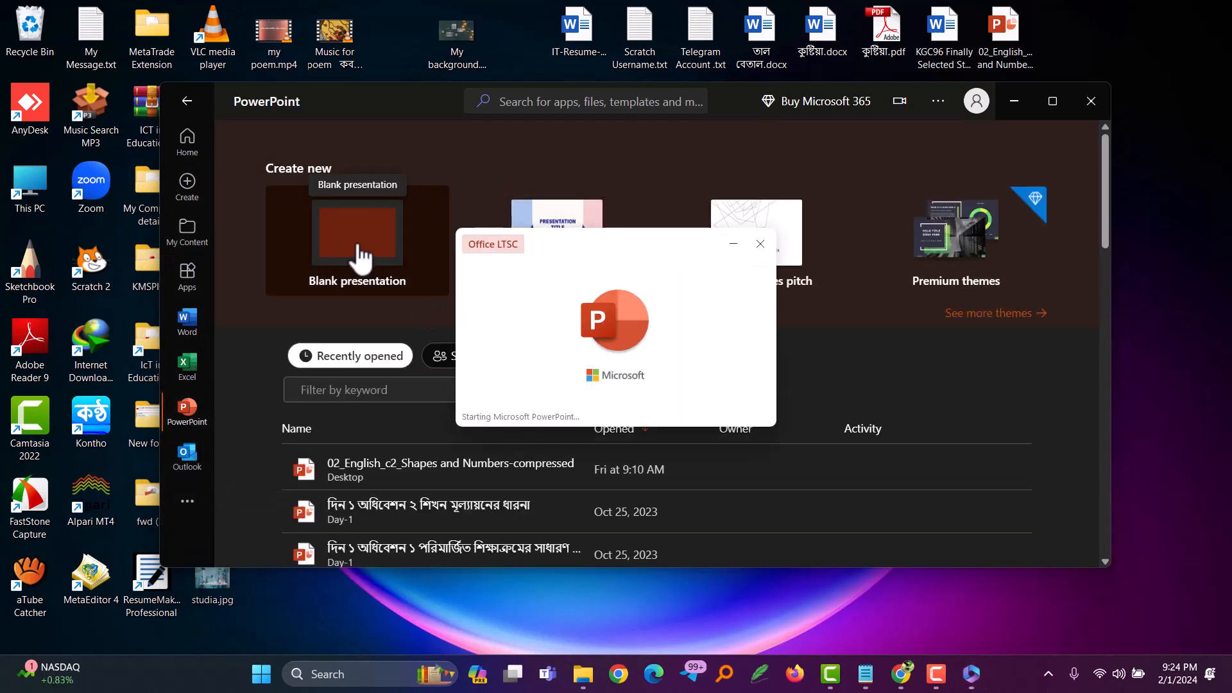